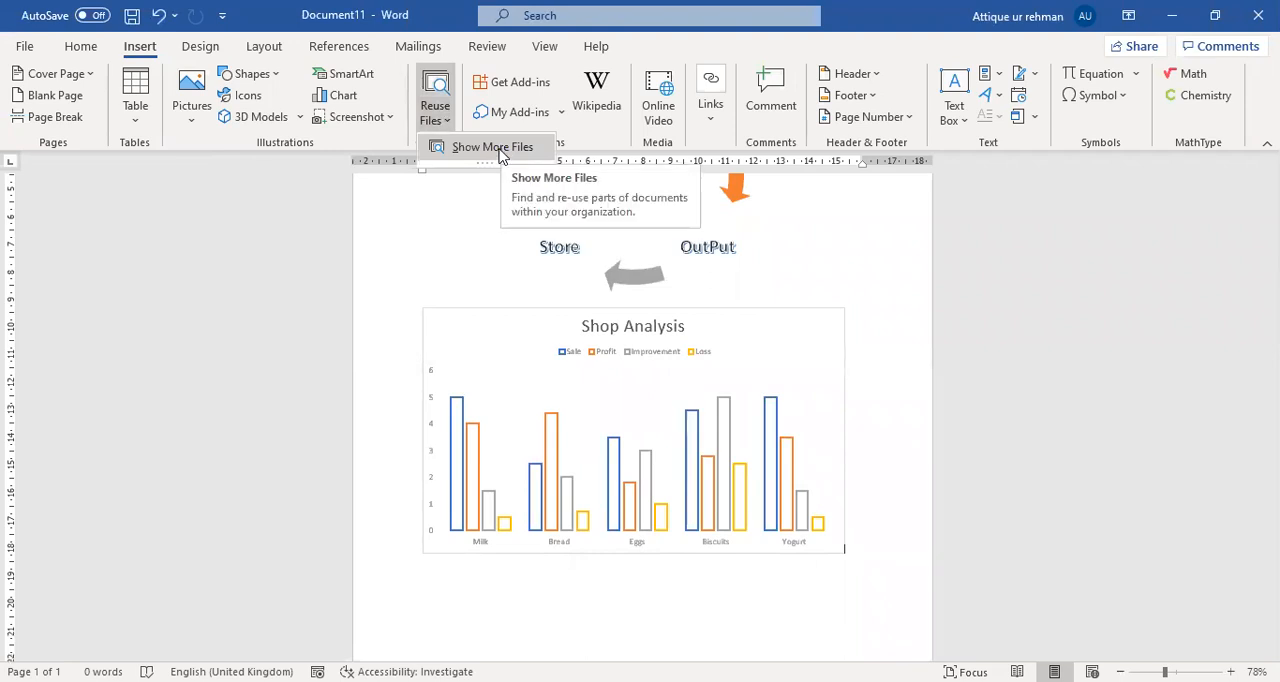
Look at the OneDrive and SharePoint files offered for reuse, and close the Insert From File list.
{"action": "left_click", "coordinate": [500, 150]}
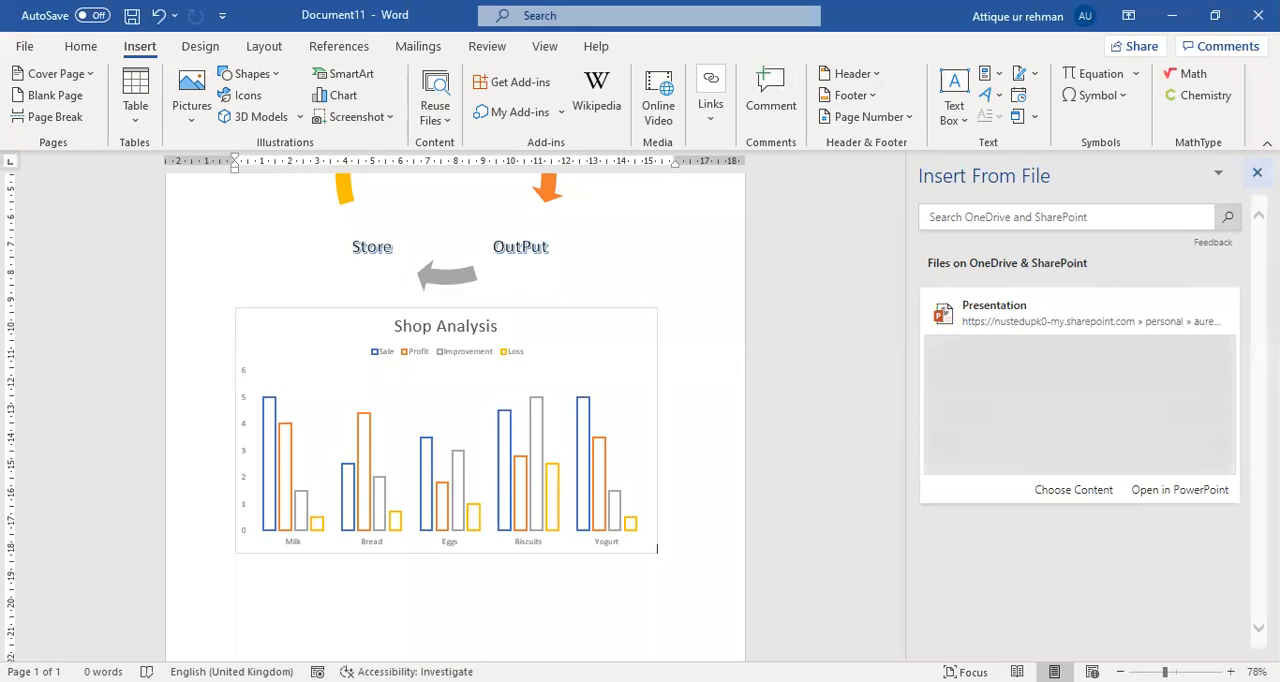
{"action": "left_click", "coordinate": [1257, 172]}
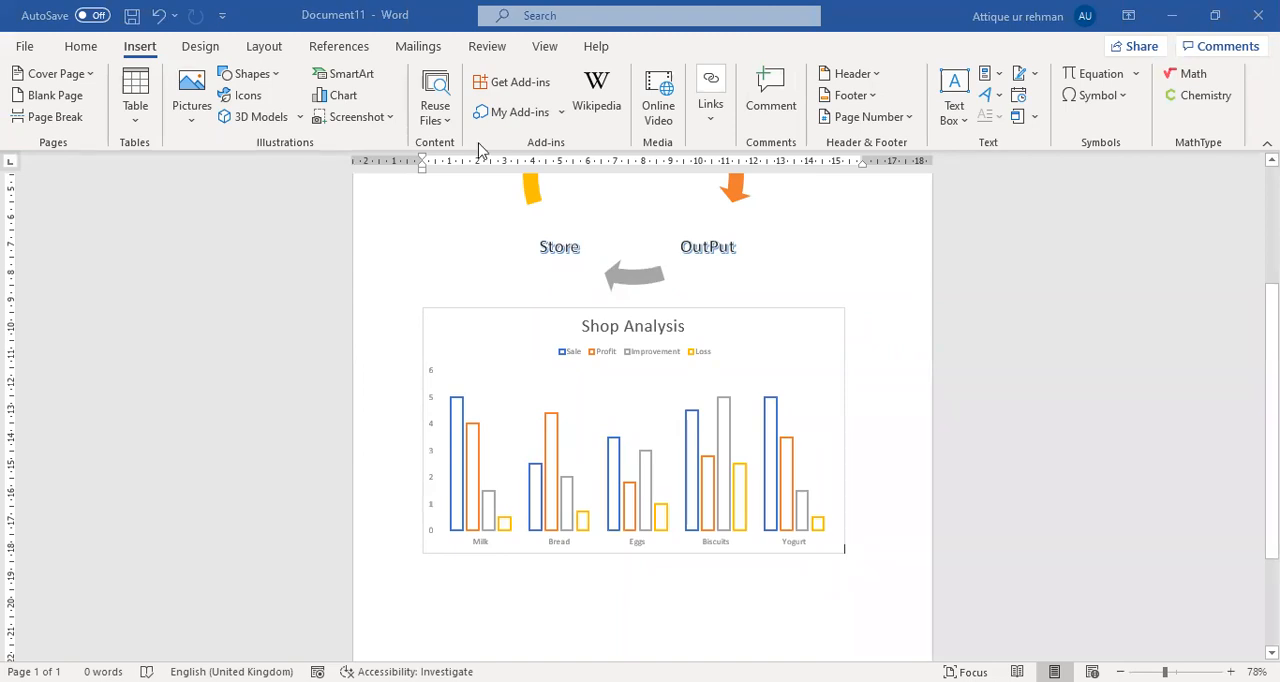
Browse the suggested apps in the Office Add-ins store and check the recently used add-ins.
{"action": "left_click", "coordinate": [520, 84]}
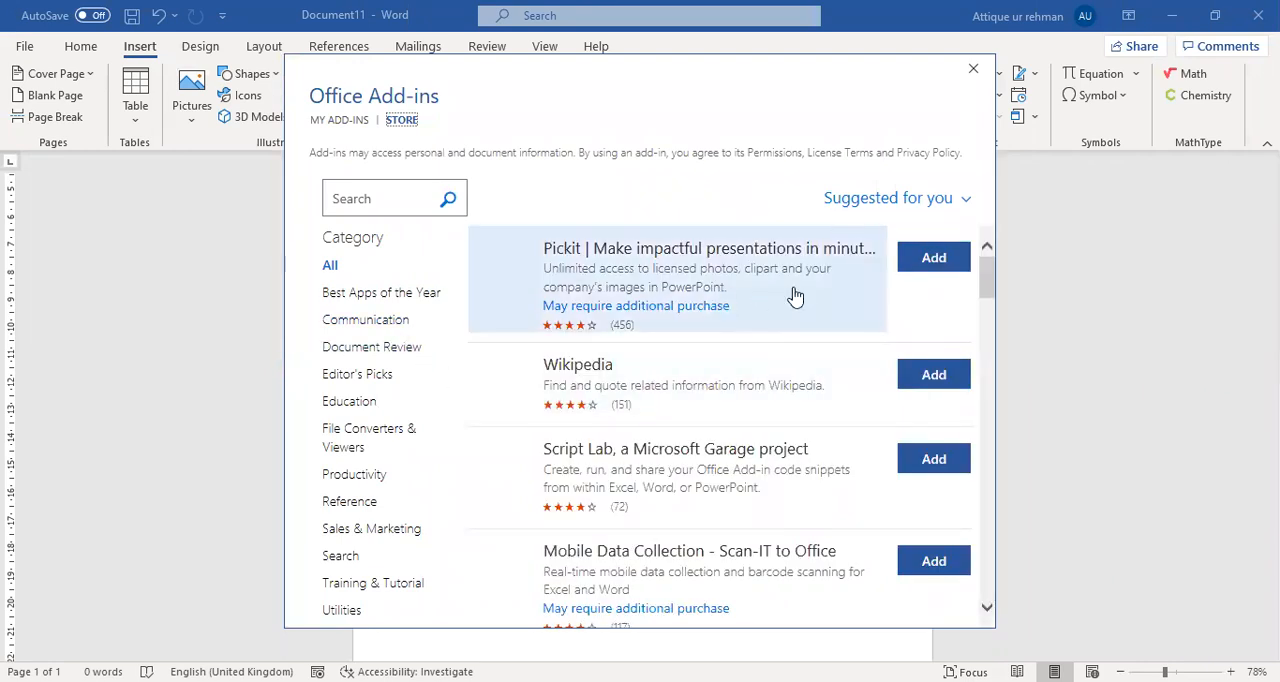
{"action": "scroll", "coordinate": [712, 383], "scroll_direction": "down", "scroll_amount": 1}
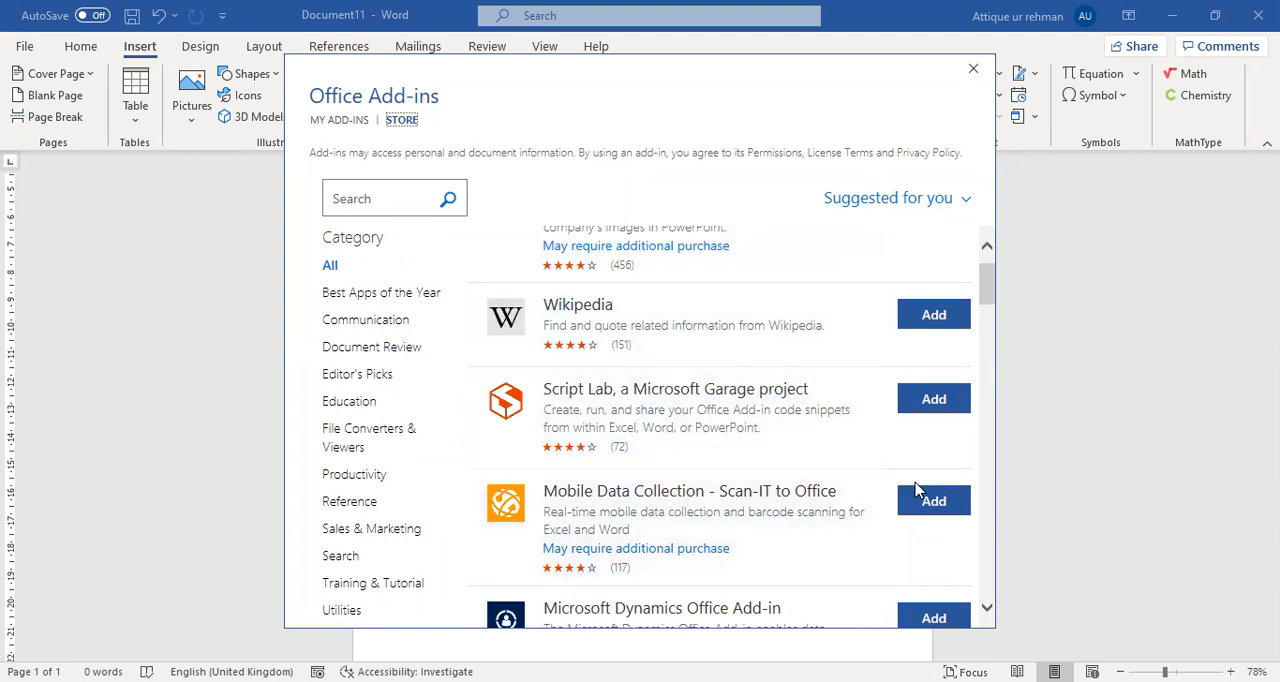
{"action": "left_click", "coordinate": [975, 72]}
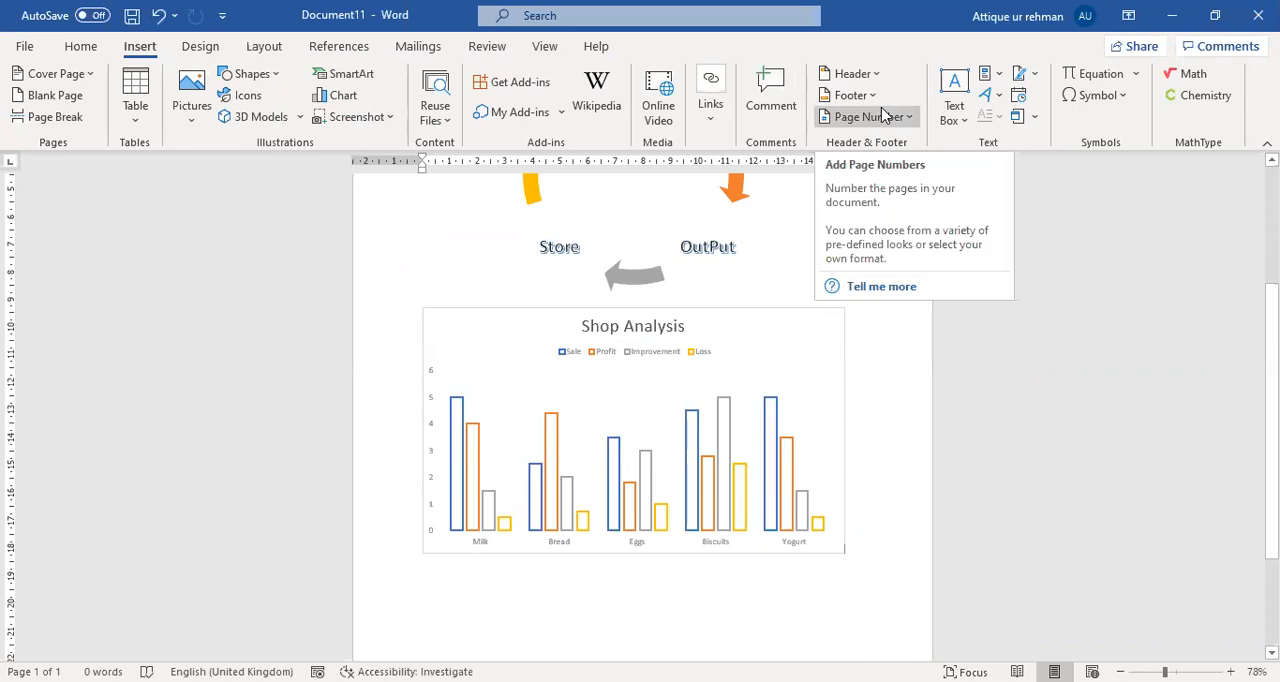
{"action": "left_click", "coordinate": [561, 115]}
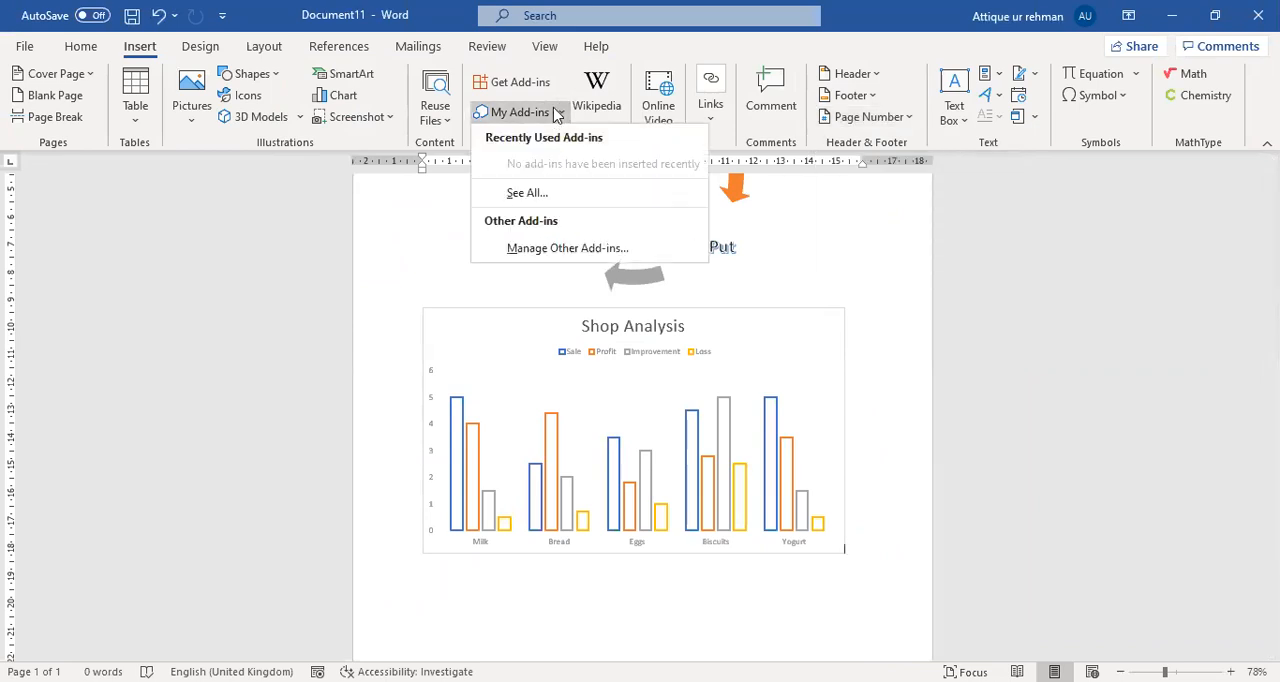
{"action": "key", "text": "Escape"}
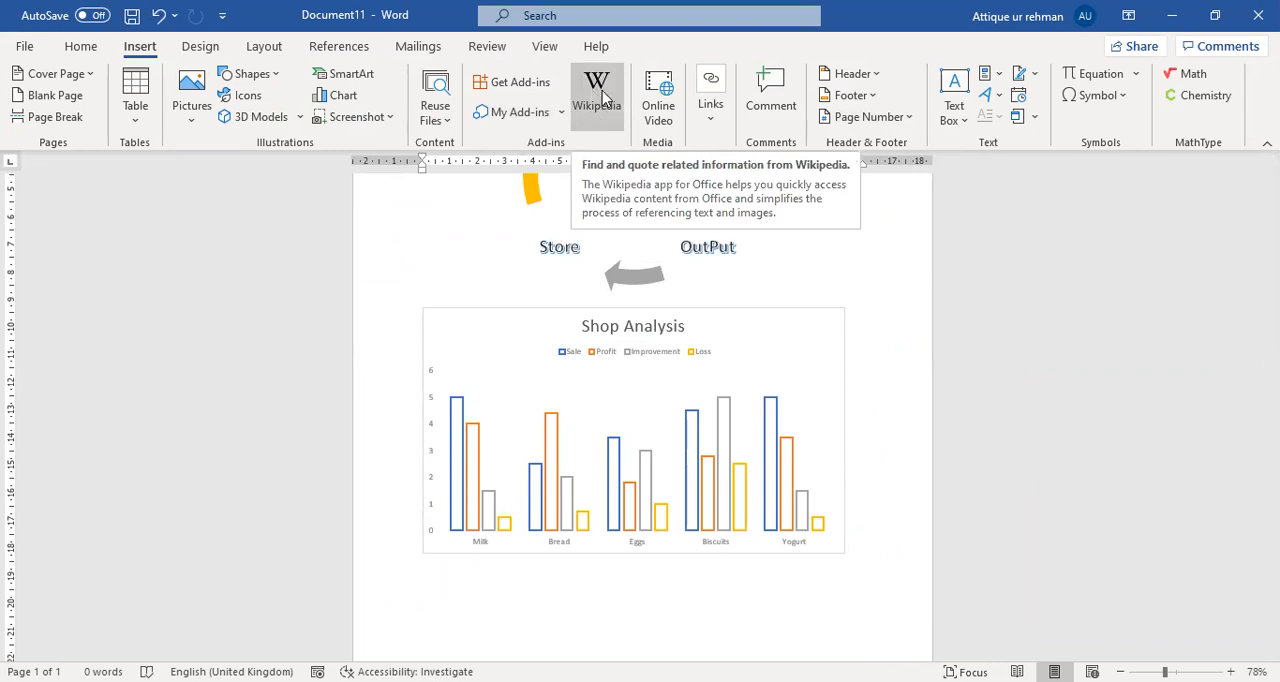
{"action": "left_click", "coordinate": [660, 110]}
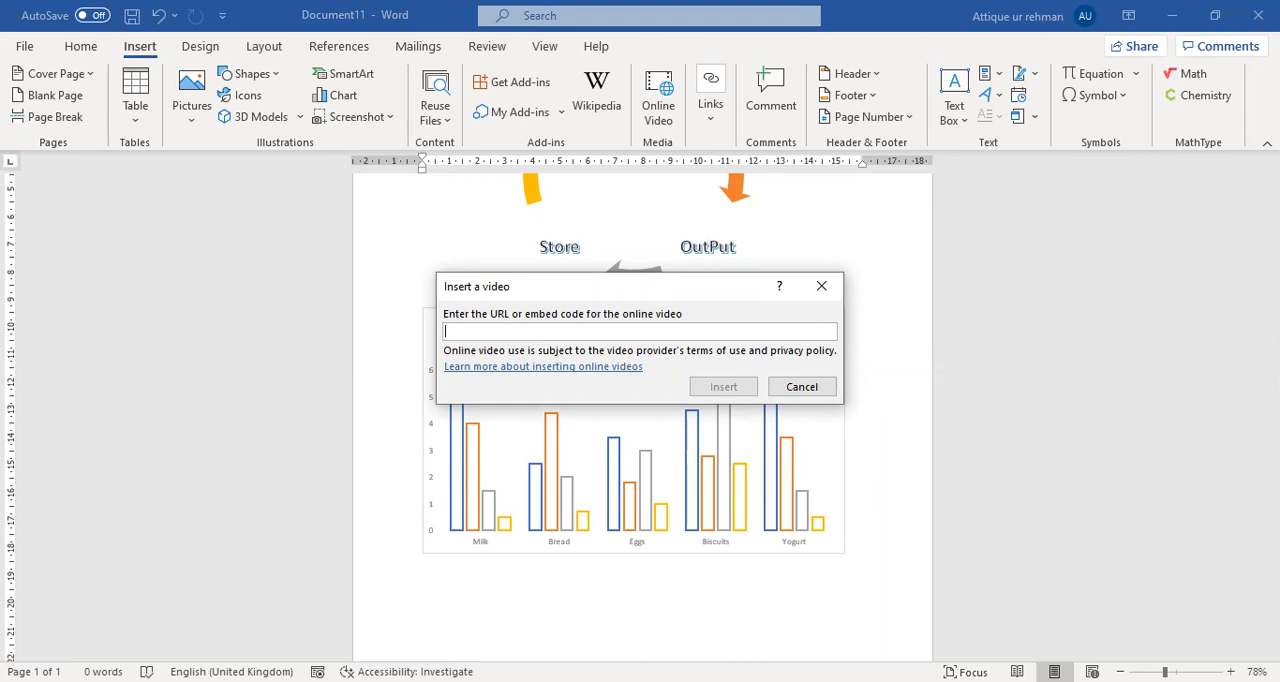
{"action": "left_click", "coordinate": [895, 590]}
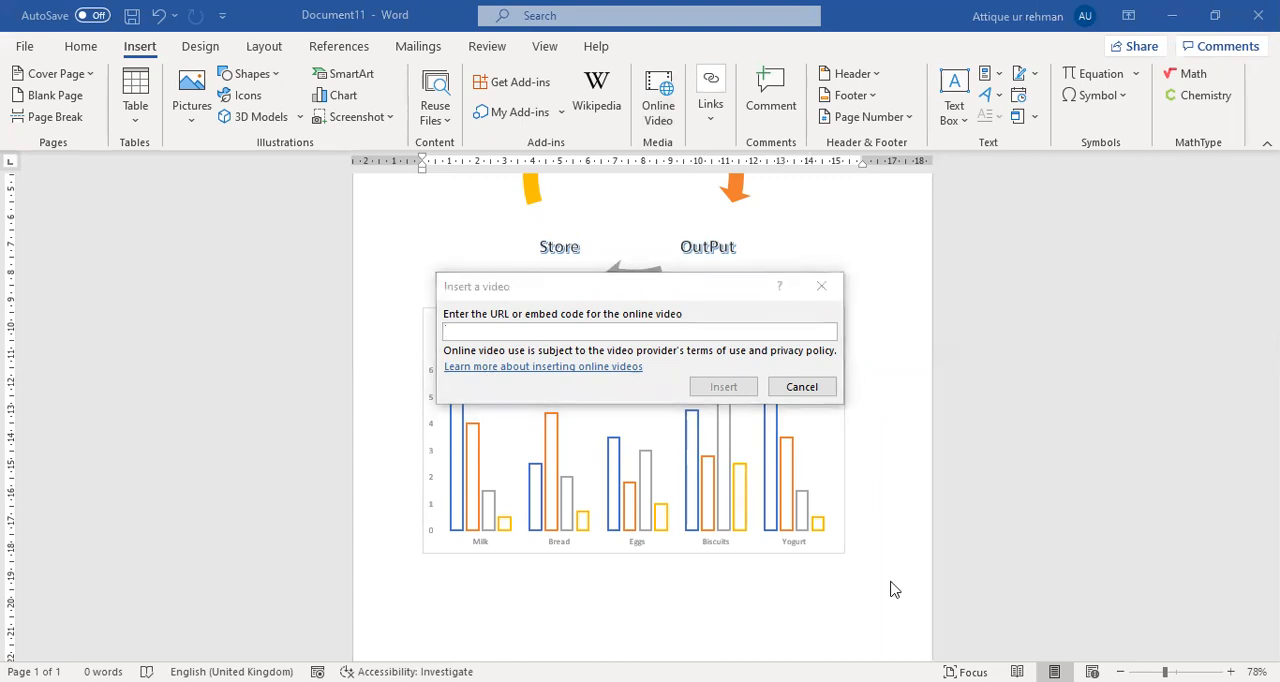
{"action": "left_click", "coordinate": [511, 460]}
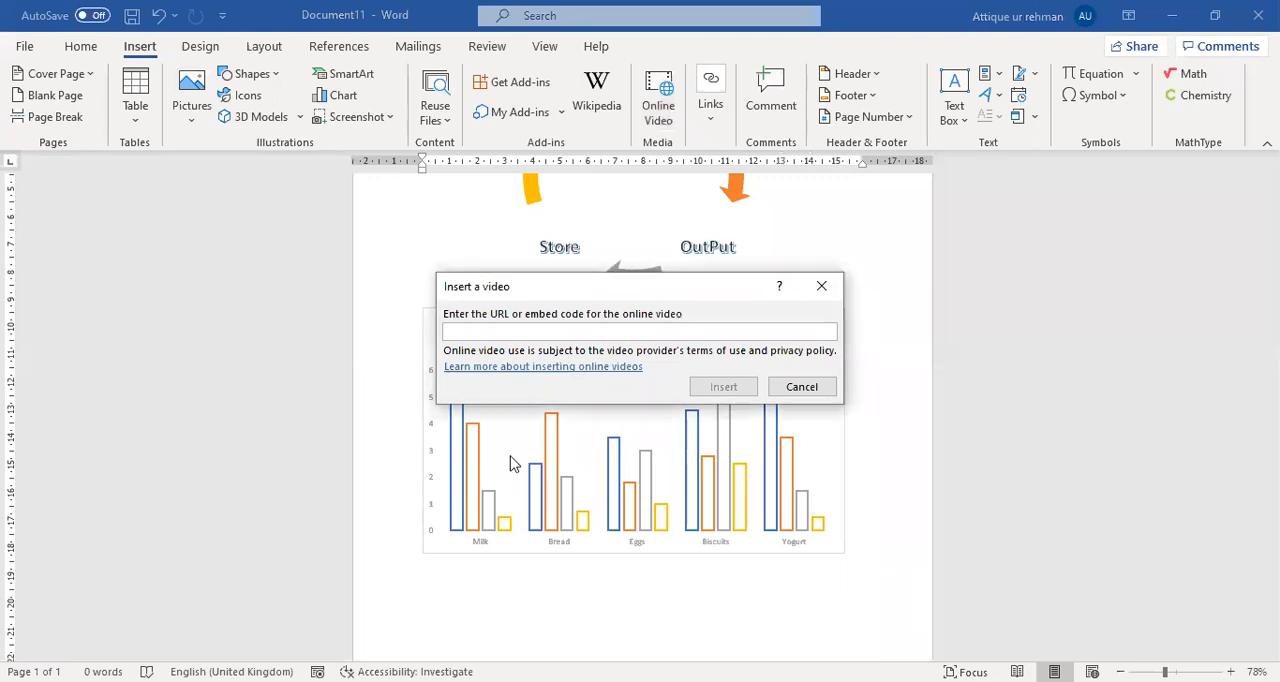
{"action": "right_click", "coordinate": [541, 332]}
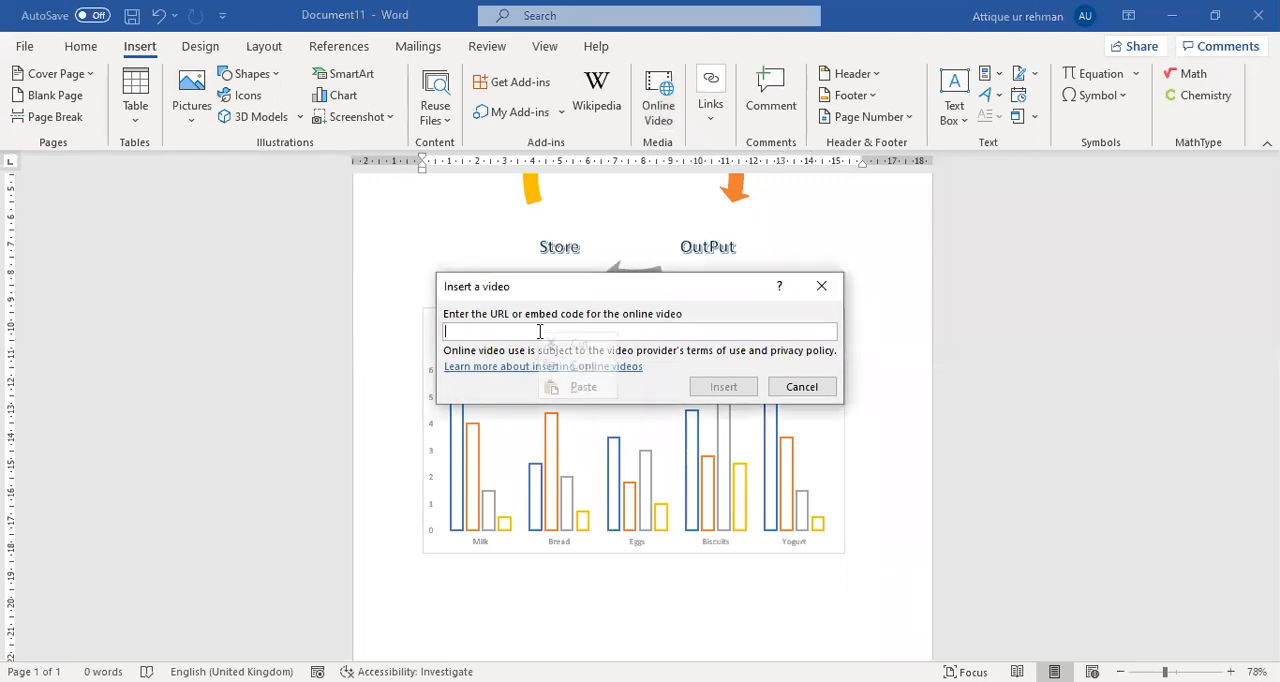
{"action": "left_click", "coordinate": [578, 386]}
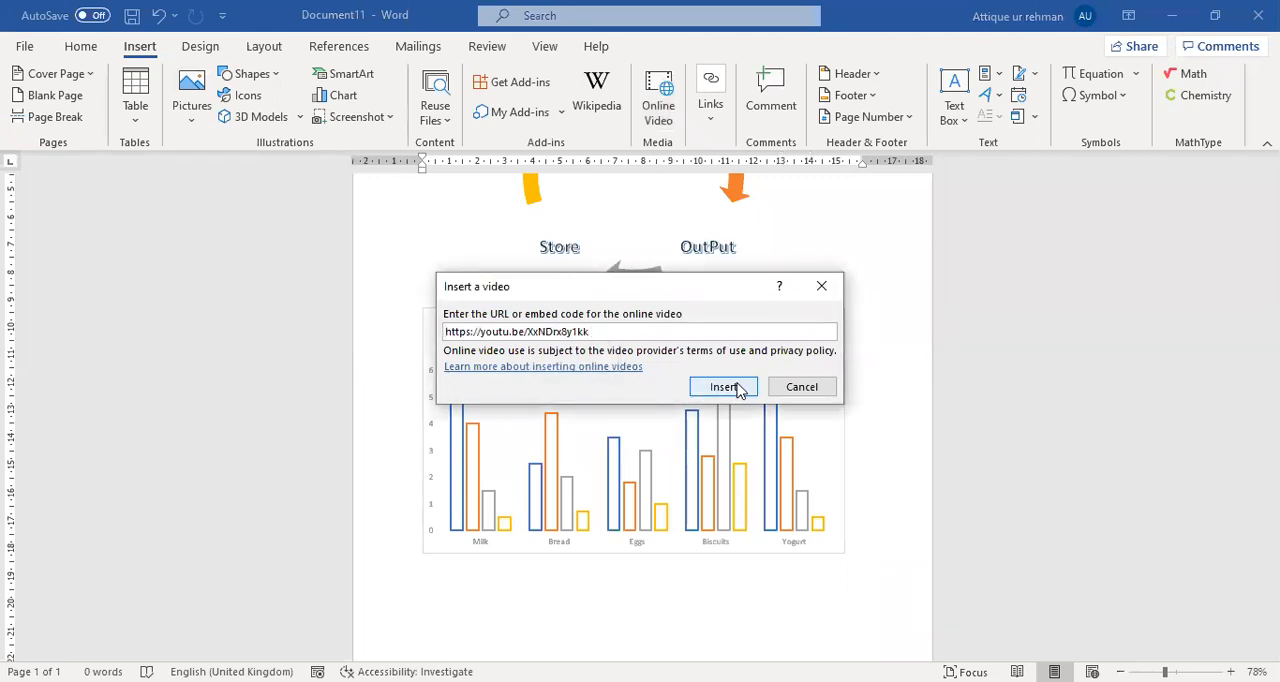
{"action": "left_click", "coordinate": [741, 391]}
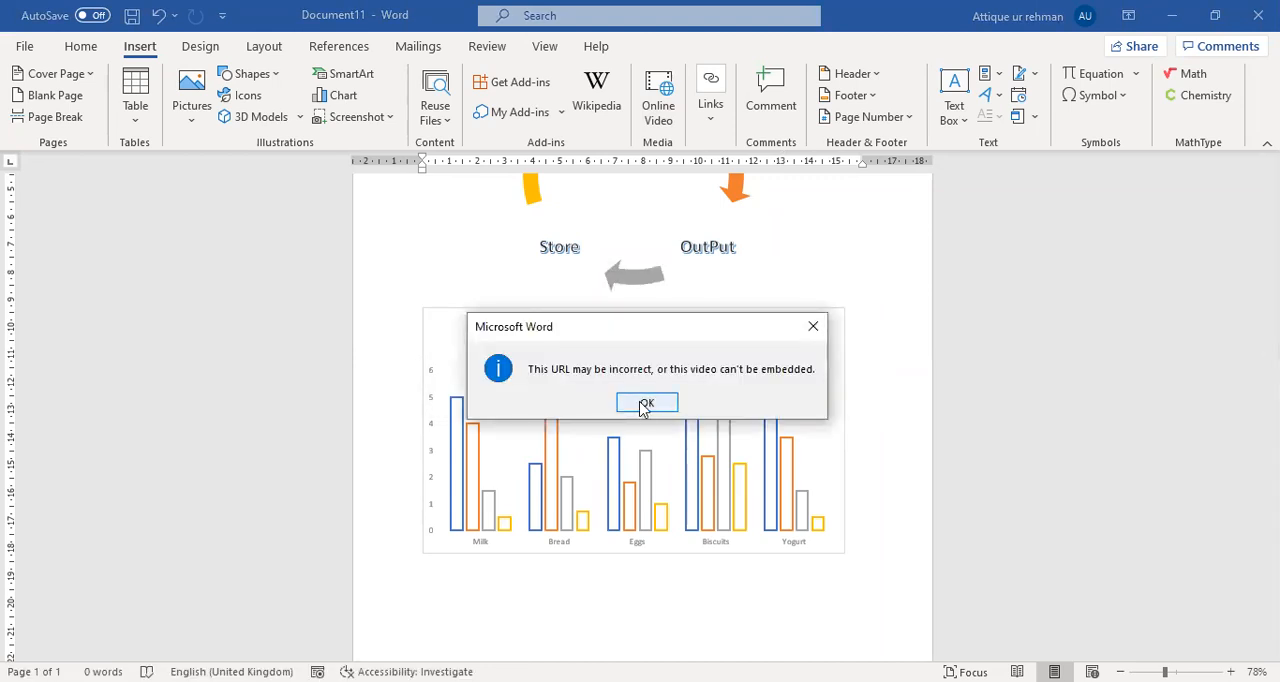
{"action": "left_click", "coordinate": [646, 403]}
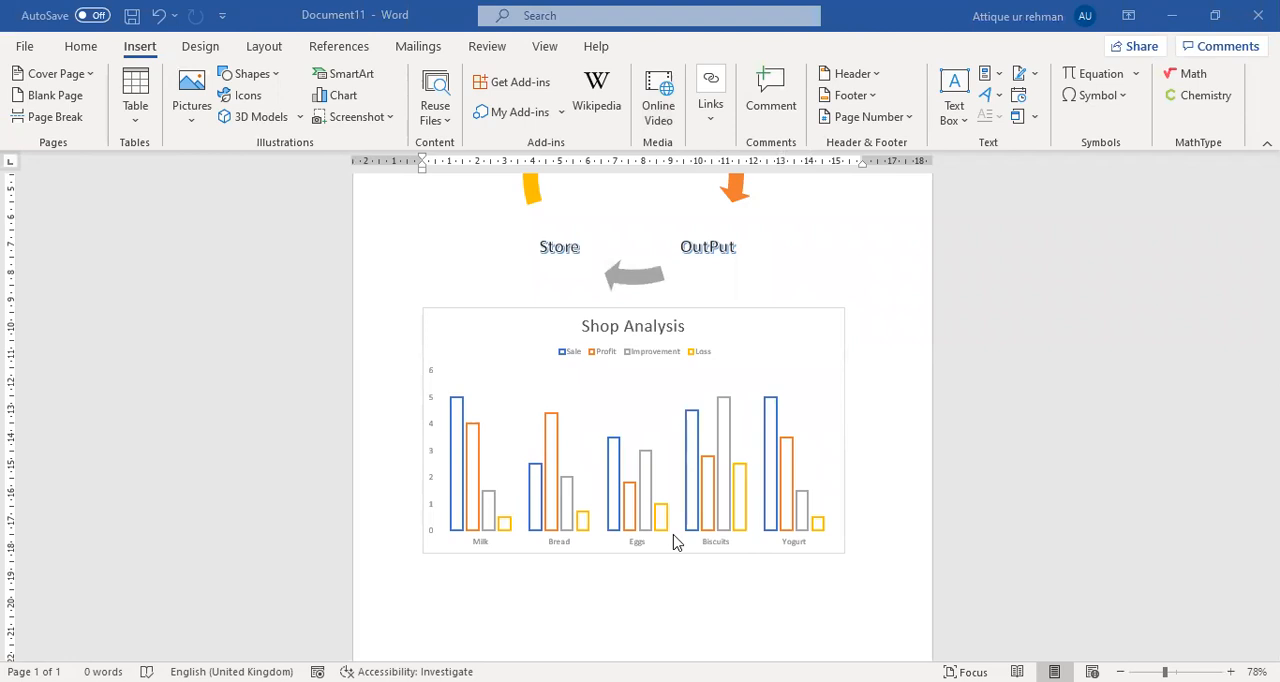
Insert an online video below the Shop Analysis chart by pasting the newly copied video URL.
{"action": "left_click", "coordinate": [658, 100]}
{"action": "right_click", "coordinate": [610, 331]}
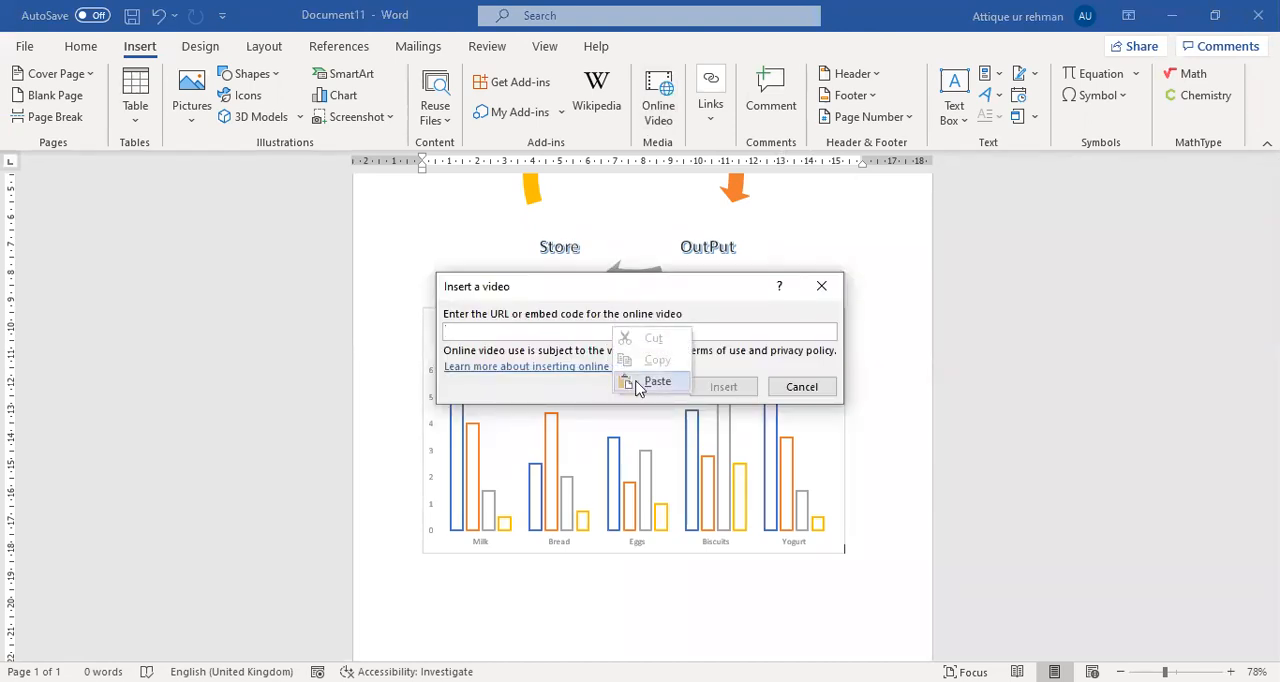
{"action": "left_click", "coordinate": [640, 379]}
{"action": "left_click", "coordinate": [720, 387]}
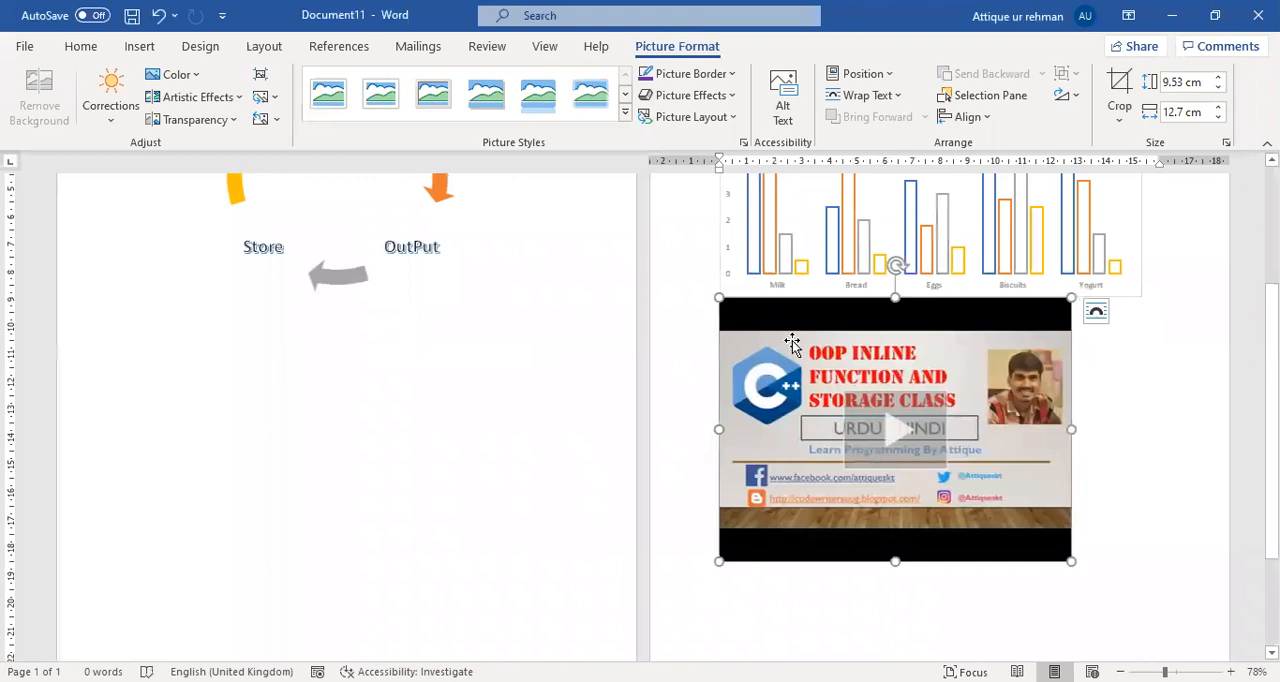
Move the inserted video to the start of the first page, above the Input–Processing cycle diagram.
{"action": "left_click_drag", "start_coordinate": [795, 327], "coordinate": [294, 351]}
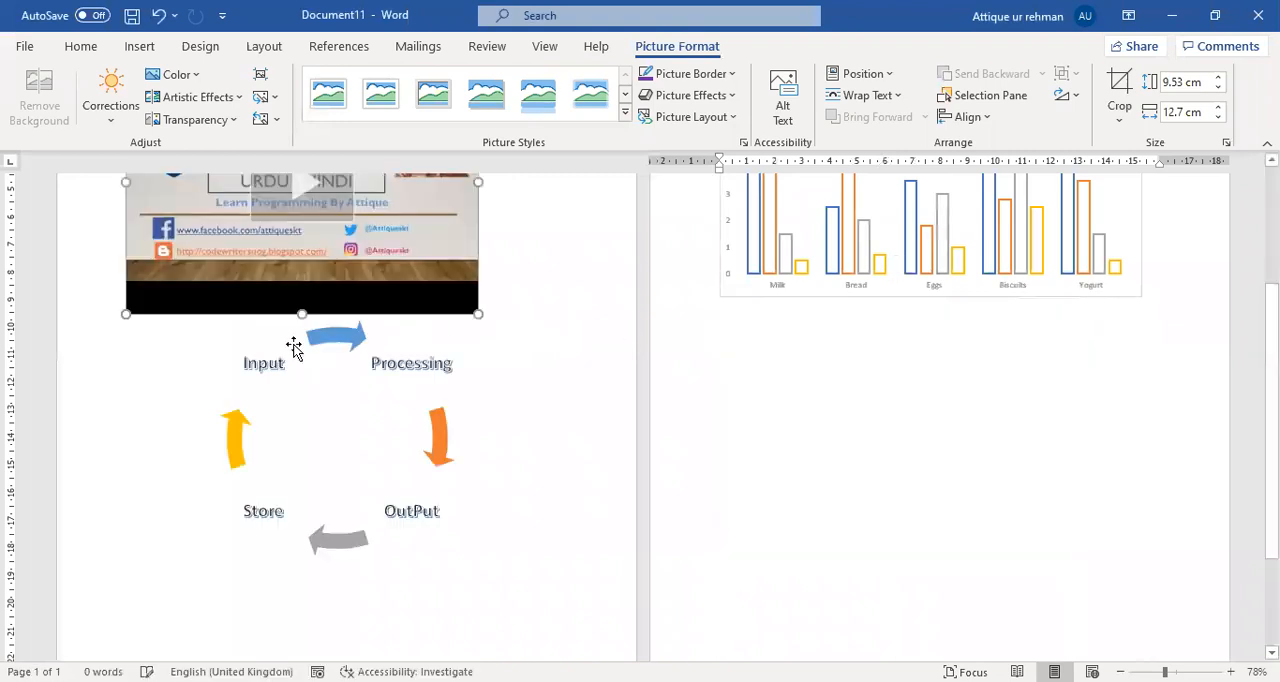
{"action": "scroll", "coordinate": [390, 472], "scroll_direction": "up", "scroll_amount": 3}
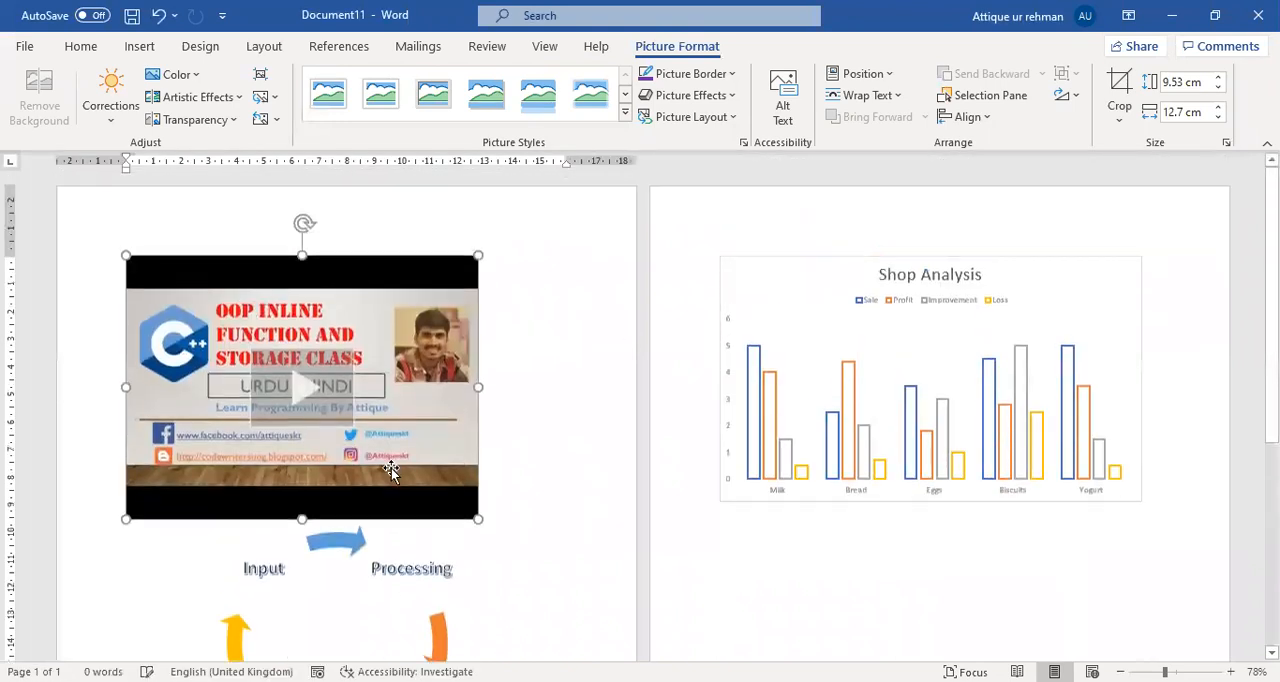
{"action": "left_click", "coordinate": [562, 350]}
{"action": "left_click", "coordinate": [298, 396]}
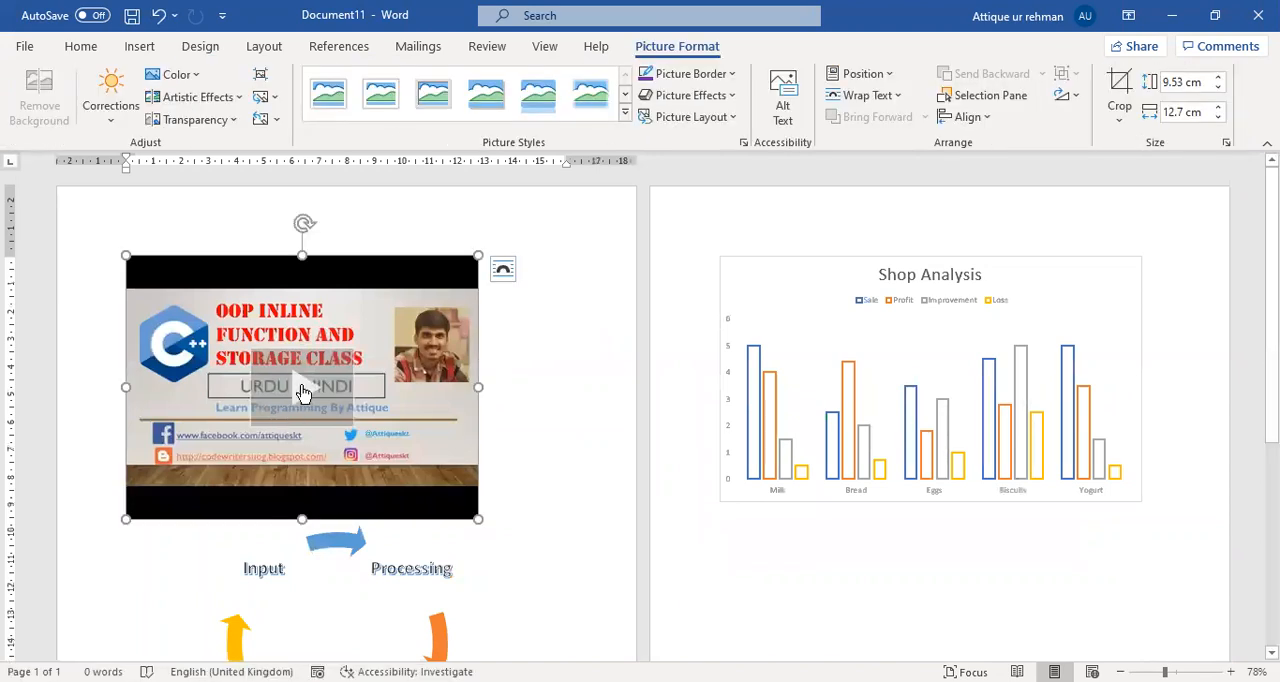
{"action": "left_click", "coordinate": [527, 429]}
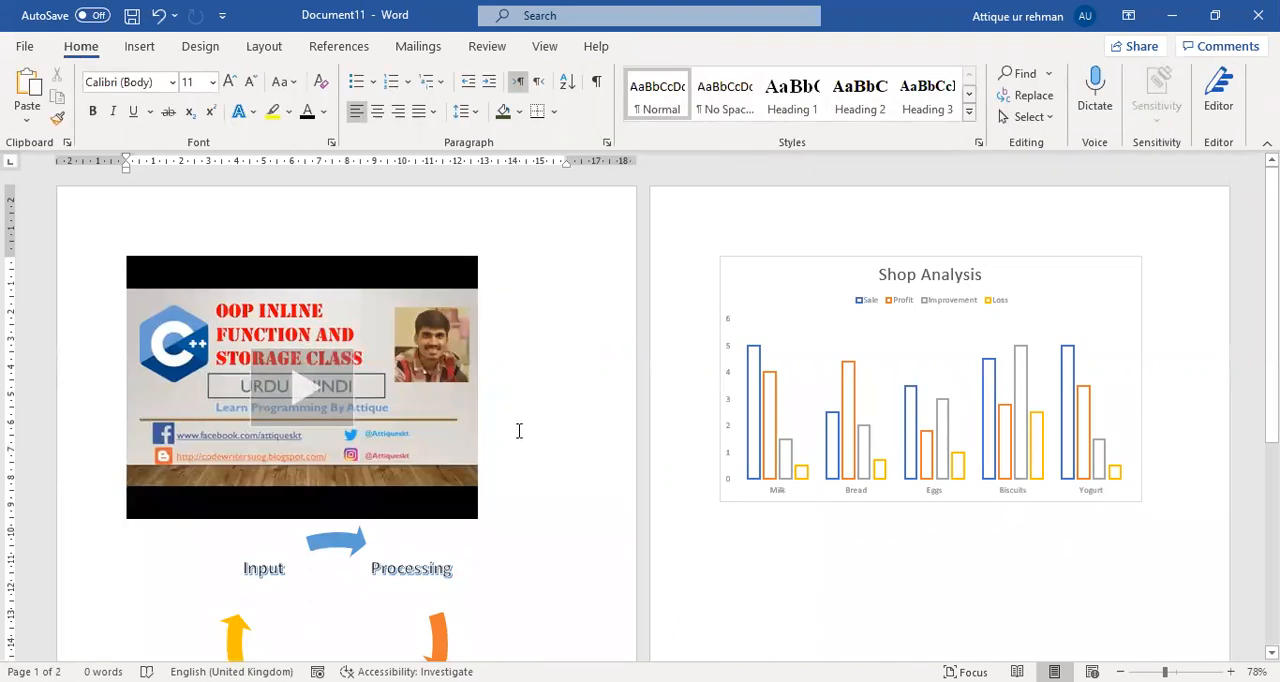
{"action": "left_click", "coordinate": [390, 281]}
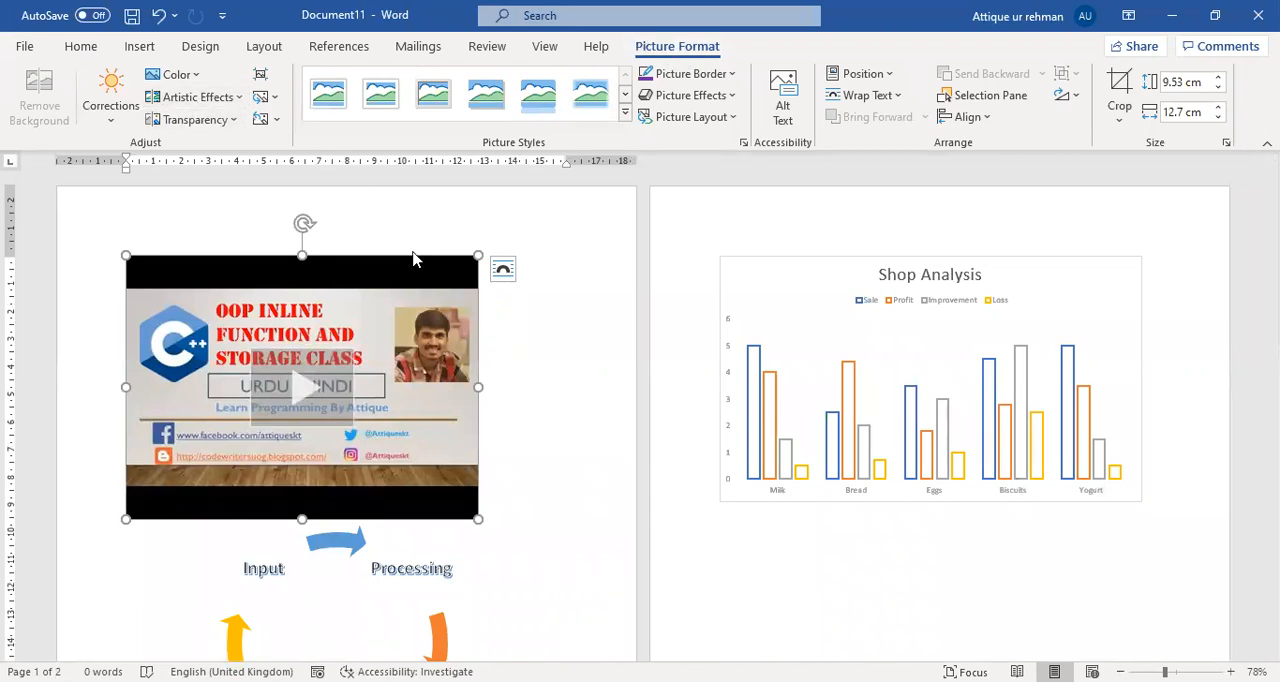
{"action": "left_click", "coordinate": [512, 468]}
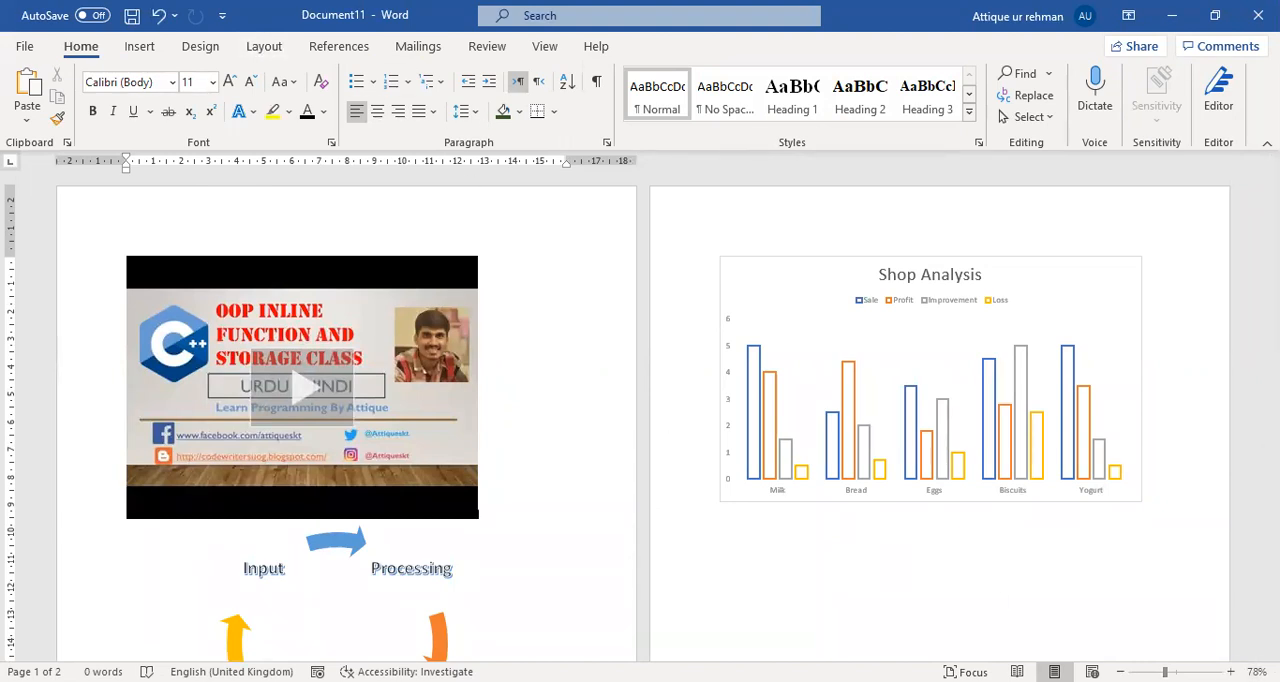
{"action": "scroll", "coordinate": [668, 249], "scroll_direction": "up", "scroll_amount": 3}
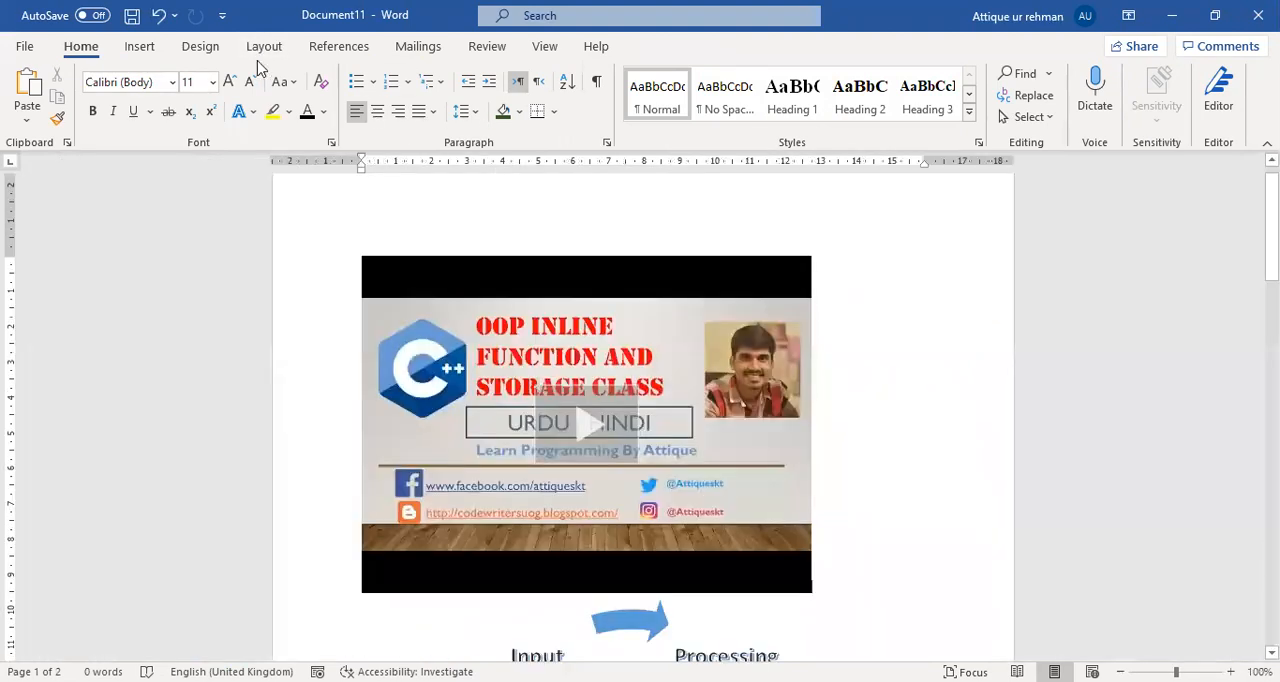
{"action": "left_click", "coordinate": [139, 46]}
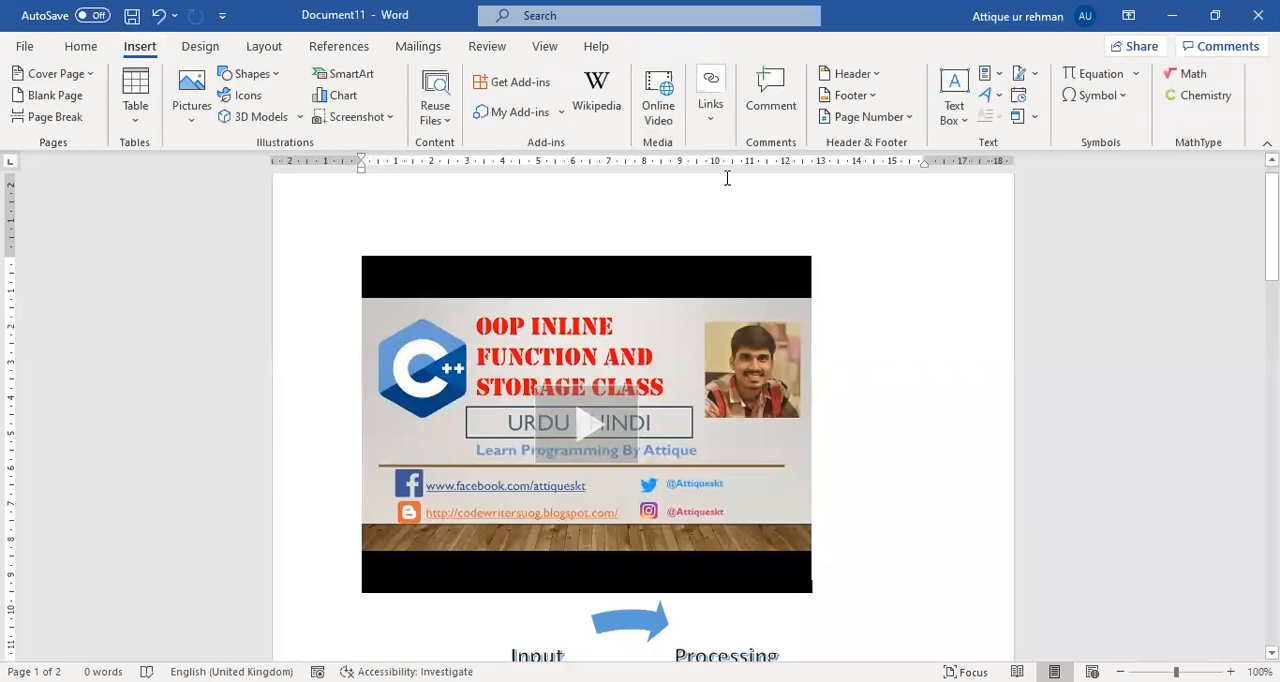
{"action": "scroll", "coordinate": [737, 394], "scroll_direction": "down", "scroll_amount": 10}
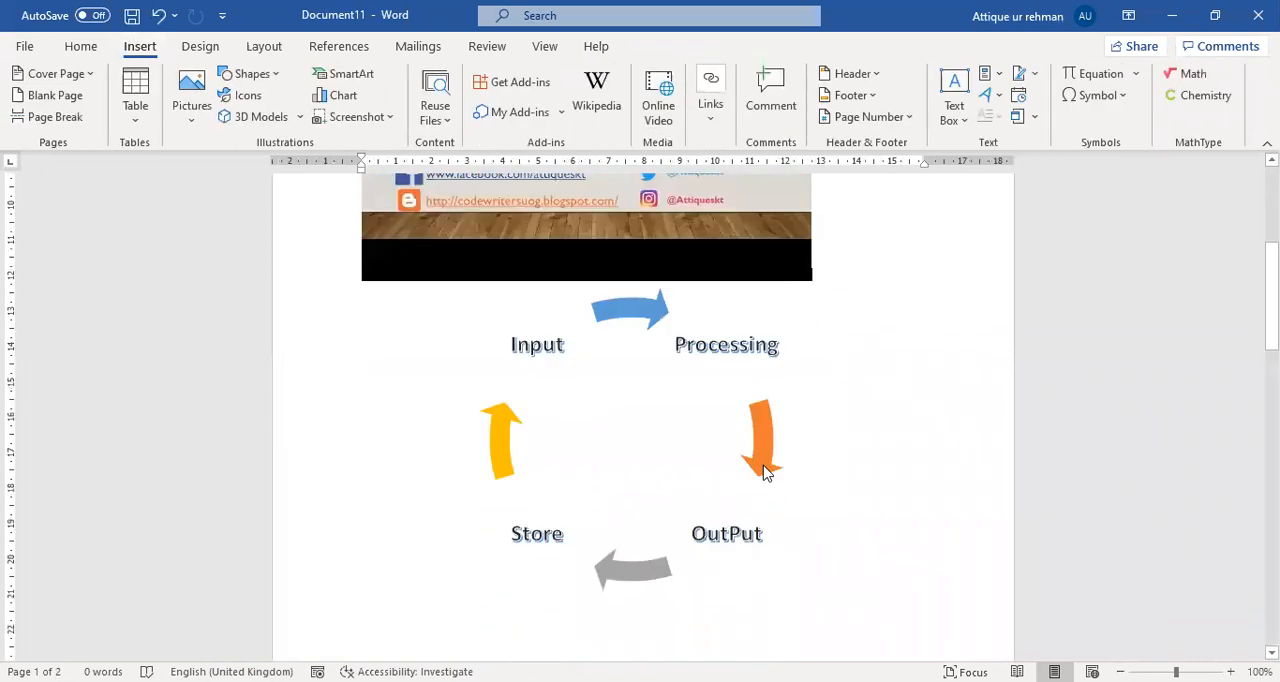
{"action": "left_click", "coordinate": [895, 272]}
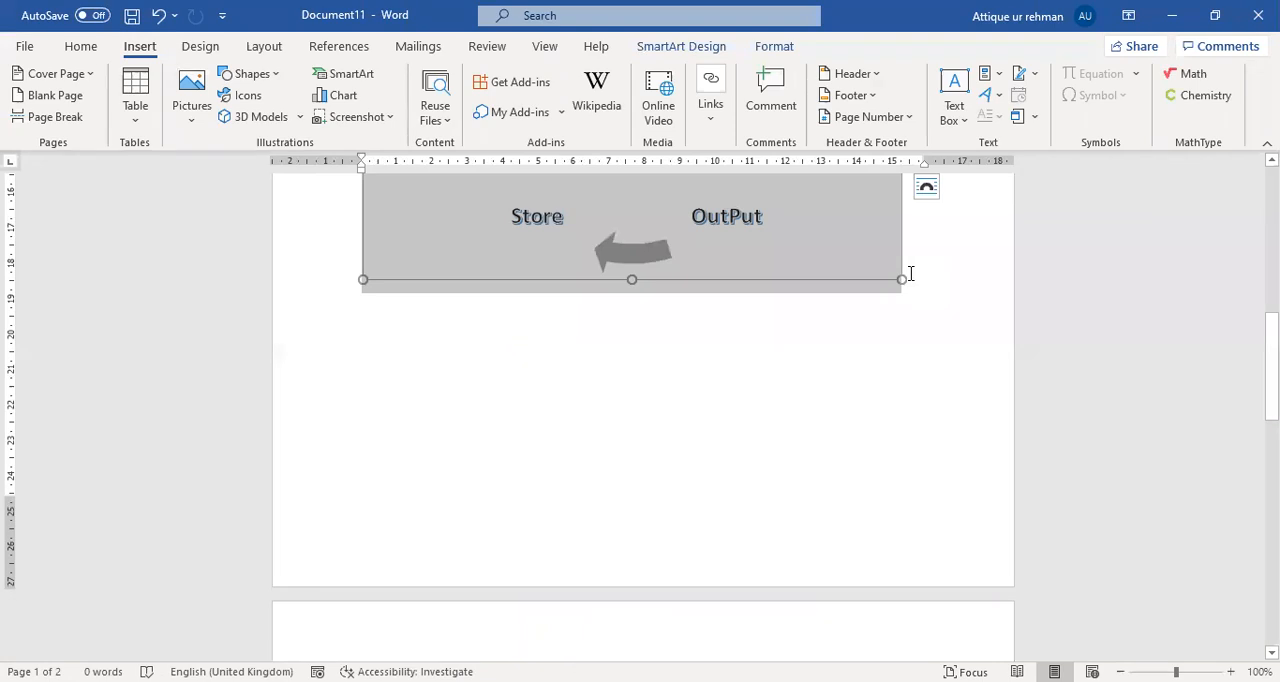
{"action": "left_click", "coordinate": [910, 274]}
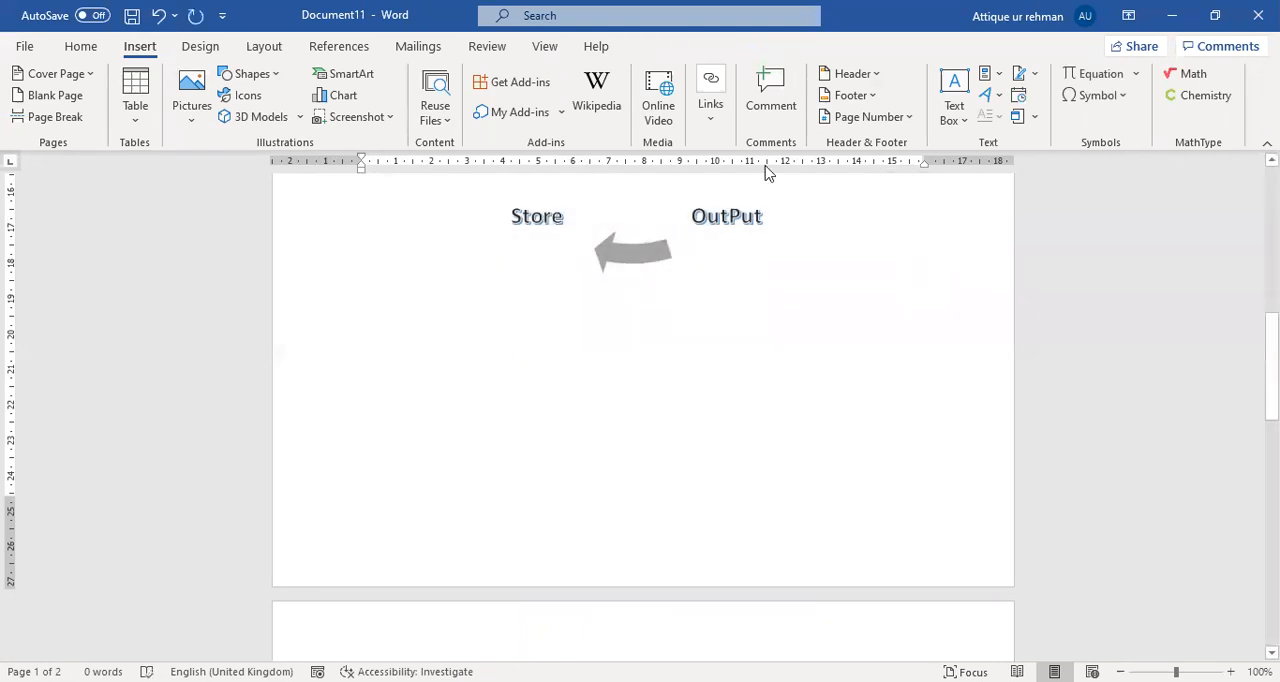
{"action": "left_click", "coordinate": [701, 125]}
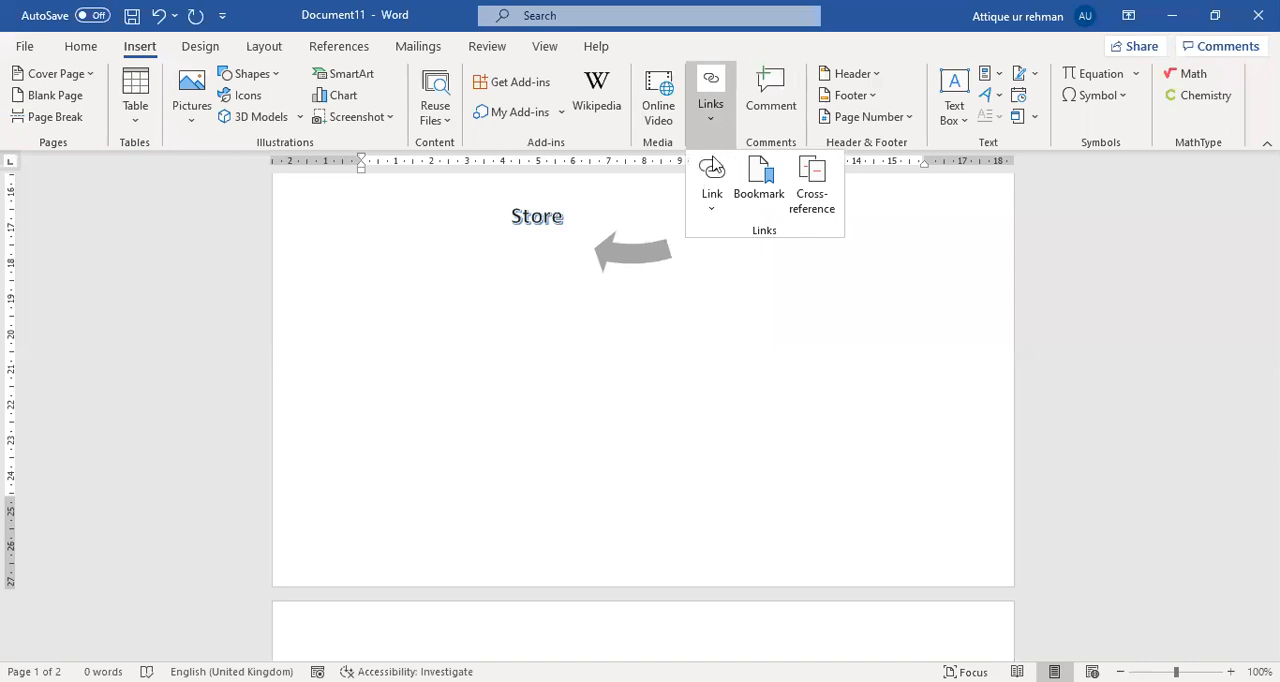
{"action": "left_click", "coordinate": [705, 212]}
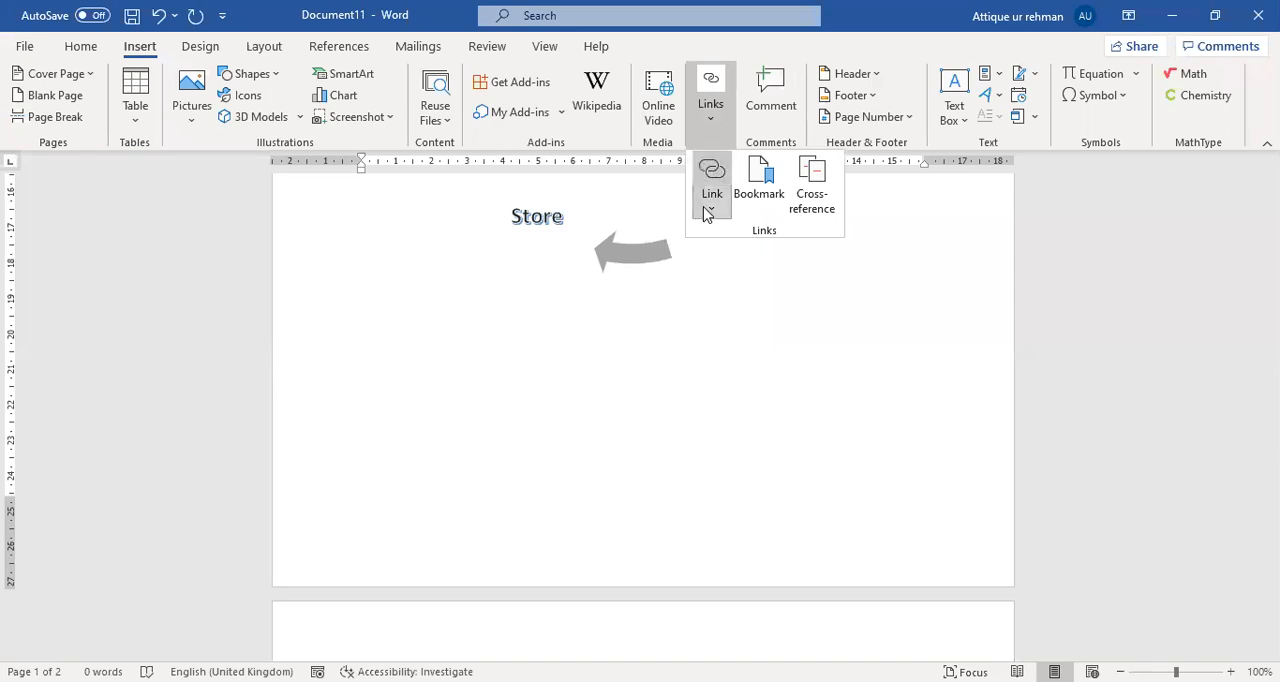
{"action": "left_click", "coordinate": [435, 375]}
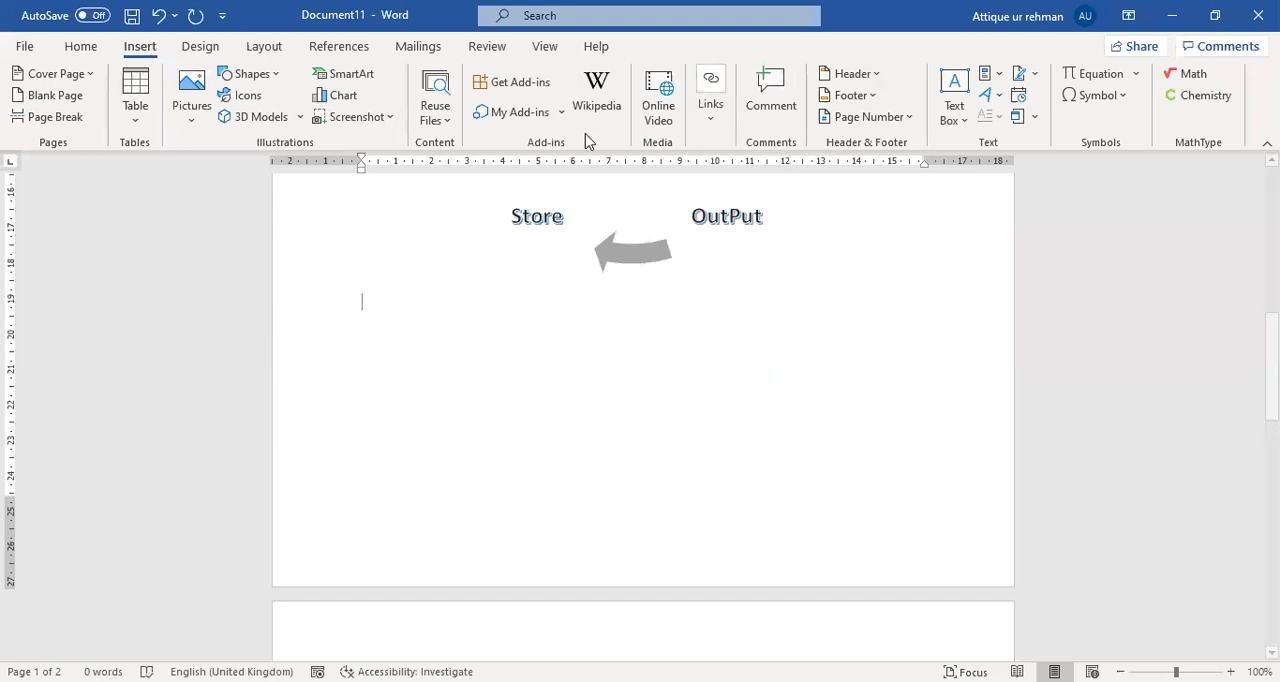
{"action": "left_click", "coordinate": [710, 105]}
{"action": "left_click", "coordinate": [707, 206]}
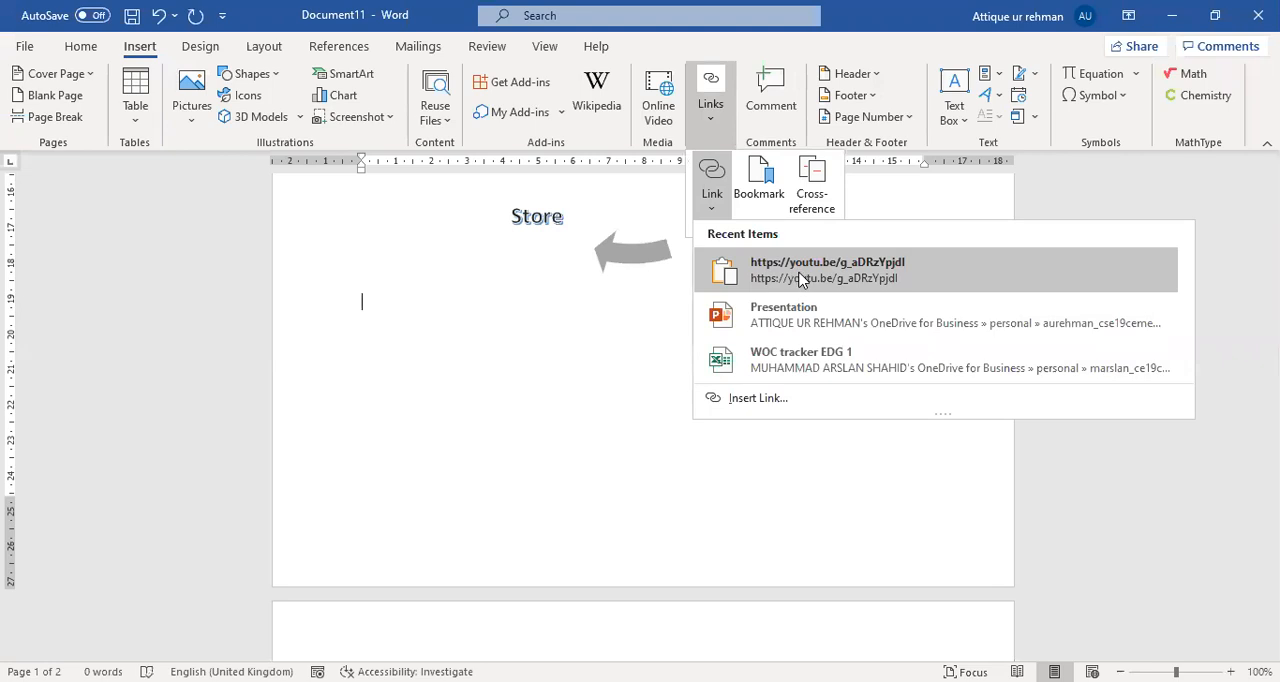
{"action": "left_click", "coordinate": [797, 279]}
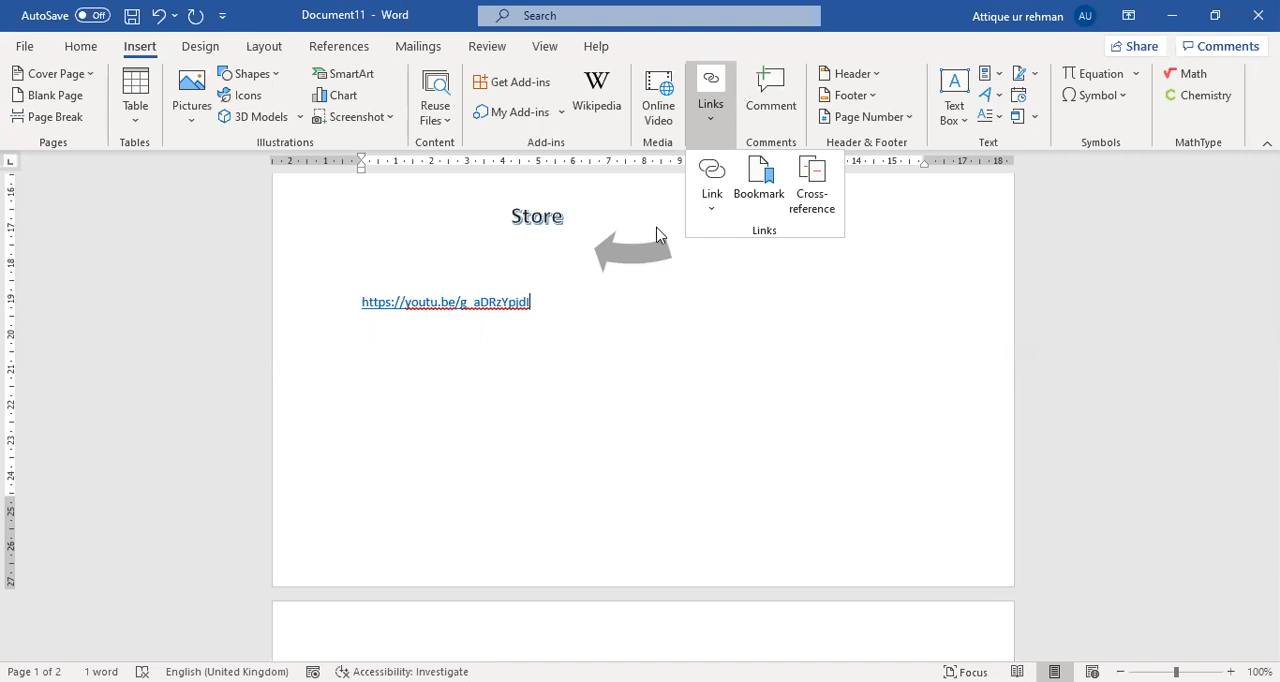
Add a bookmark named Computer at the end of the YouTube link below the cycle diagram.
{"action": "left_click", "coordinate": [708, 215]}
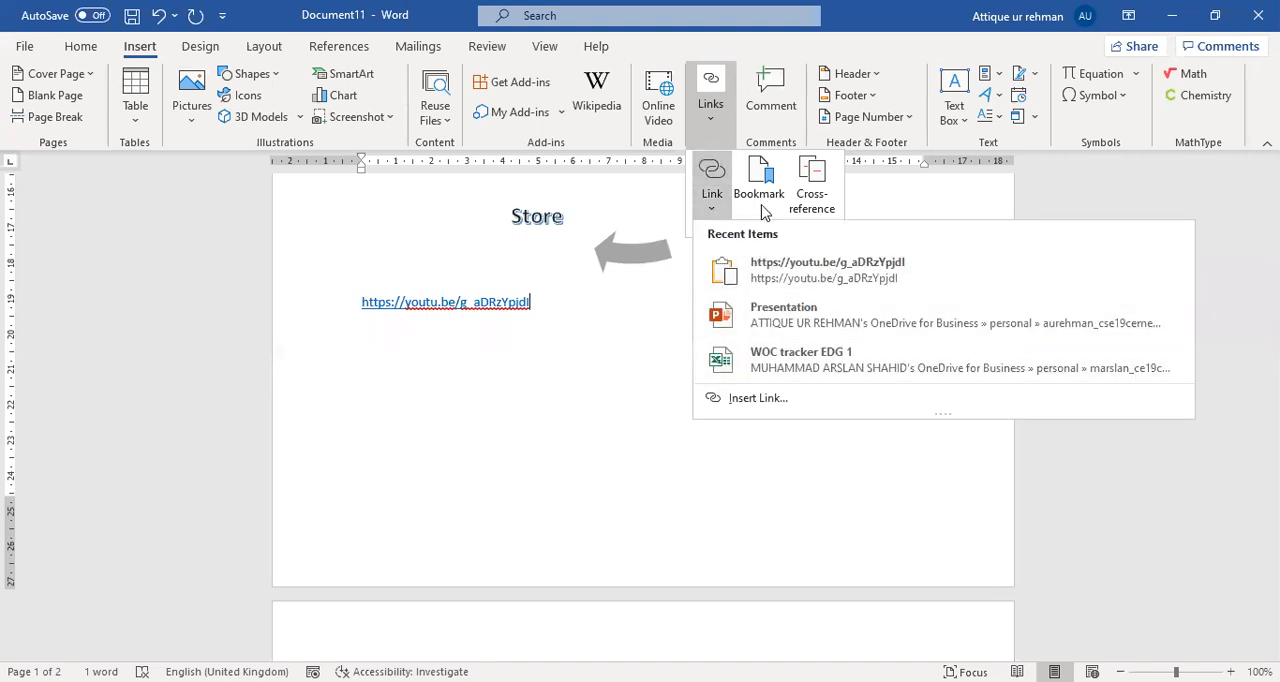
{"action": "left_click", "coordinate": [761, 190]}
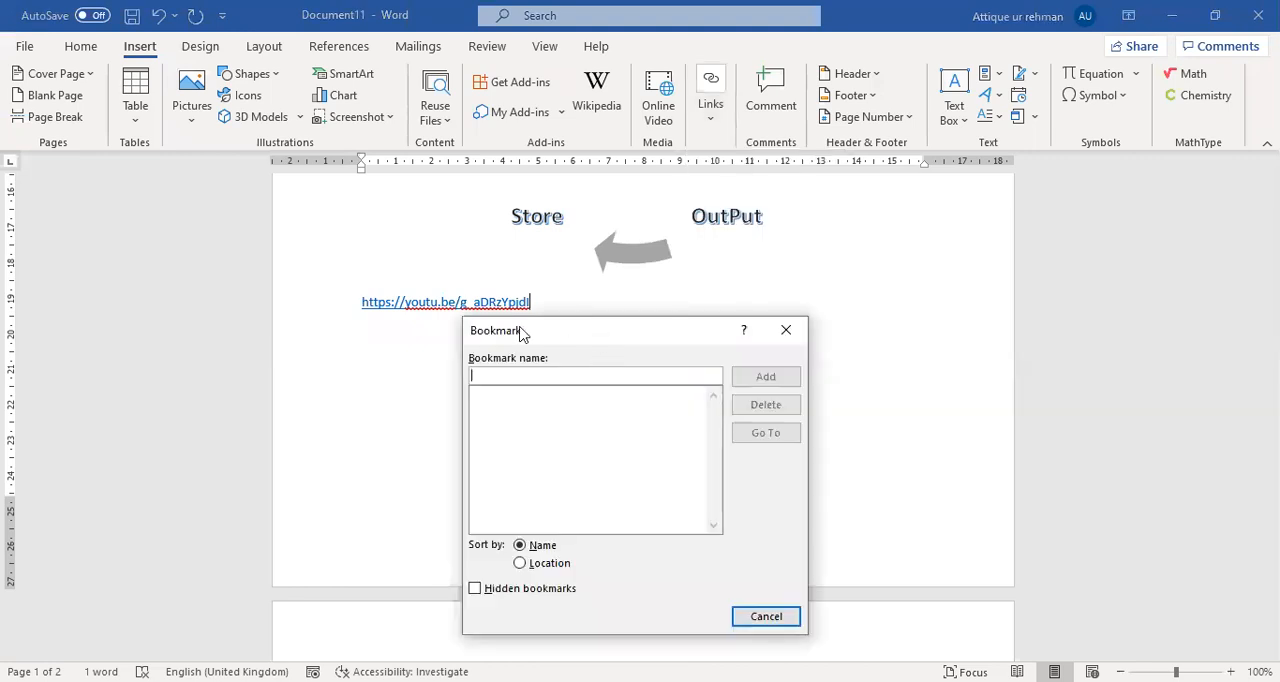
{"action": "left_click_drag", "start_coordinate": [586, 324], "coordinate": [658, 265]}
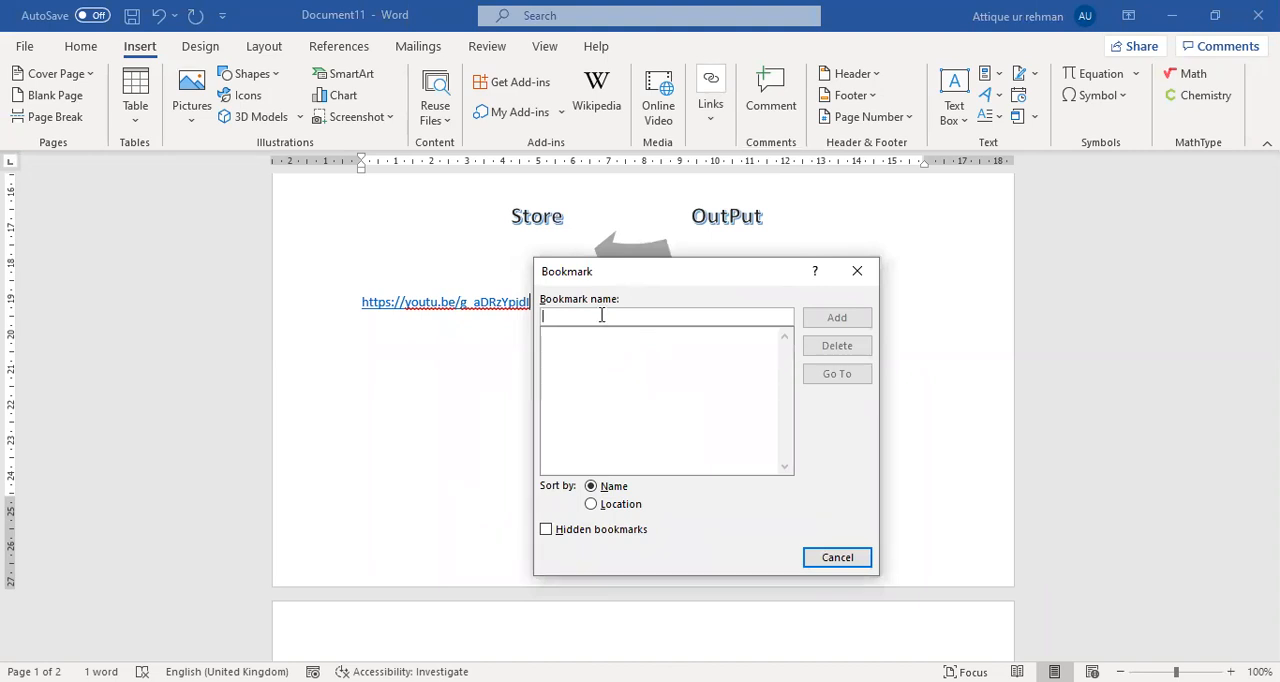
{"action": "type", "text": "computer"}
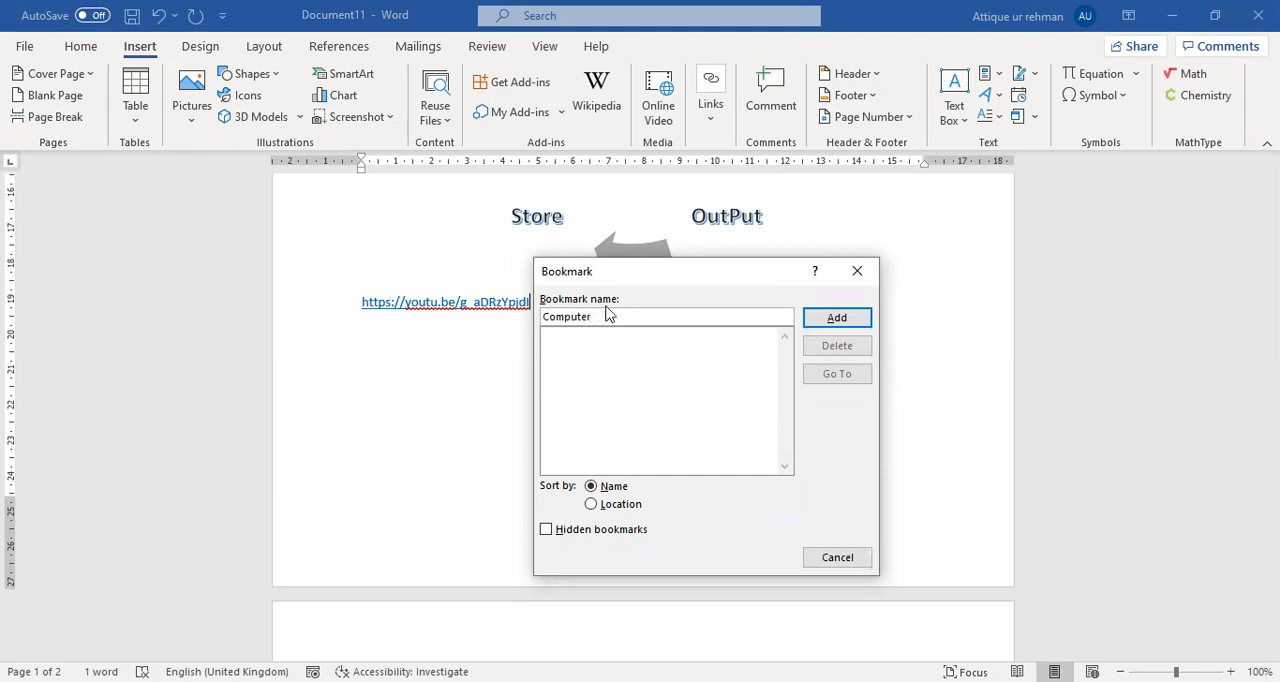
{"action": "left_click", "coordinate": [834, 319]}
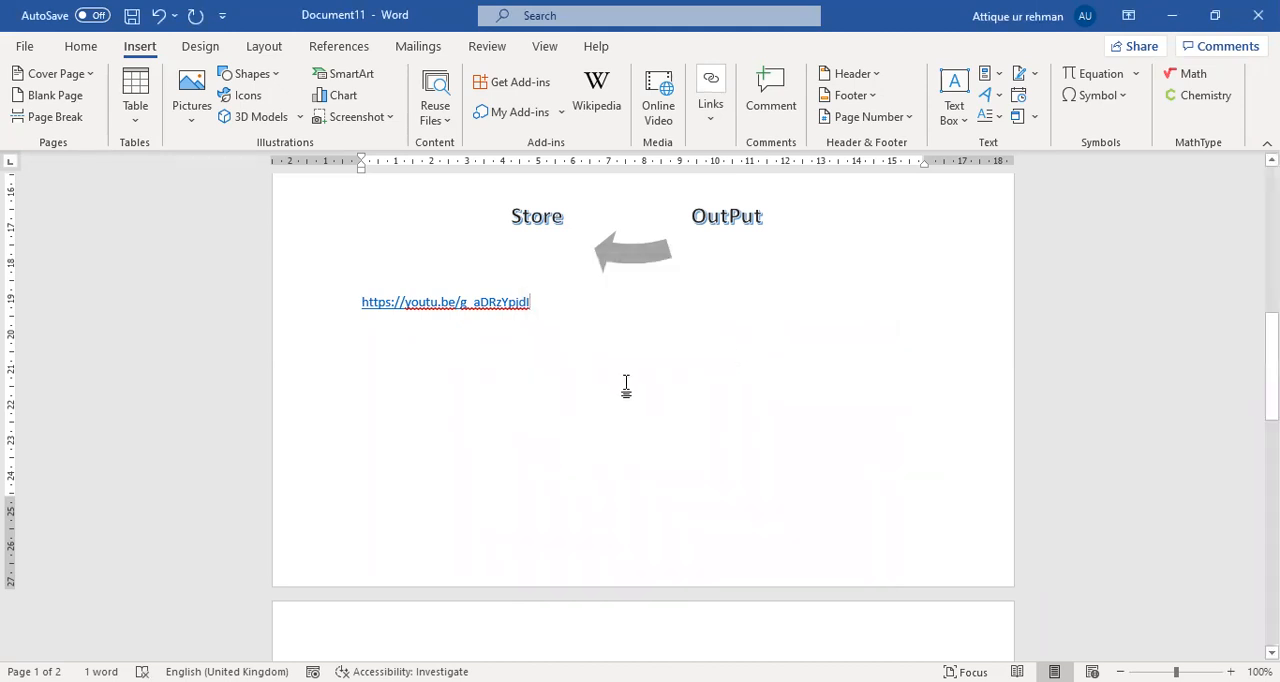
Review the document's bookmarks with the location and name sort orders, and go to the Computer bookmark.
{"action": "scroll", "coordinate": [537, 385], "scroll_direction": "down", "scroll_amount": 10}
{"action": "scroll", "coordinate": [537, 380], "scroll_direction": "up", "scroll_amount": 10}
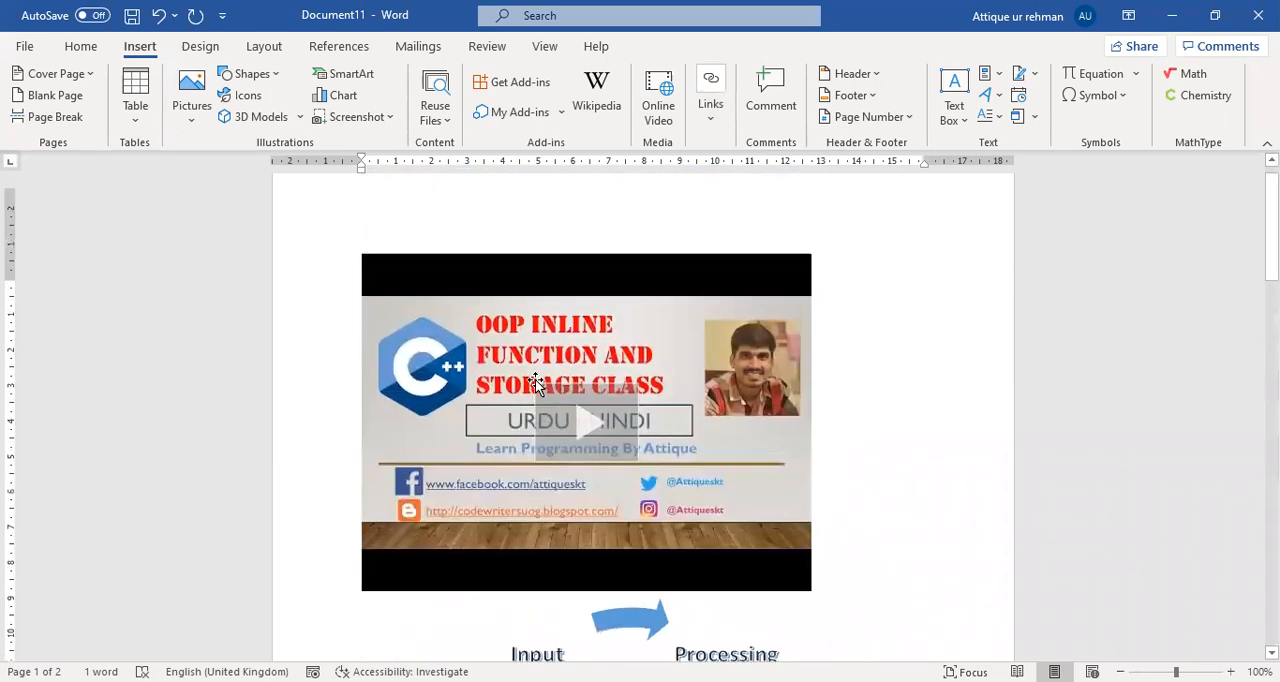
{"action": "scroll", "coordinate": [537, 380], "scroll_direction": "down", "scroll_amount": 9}
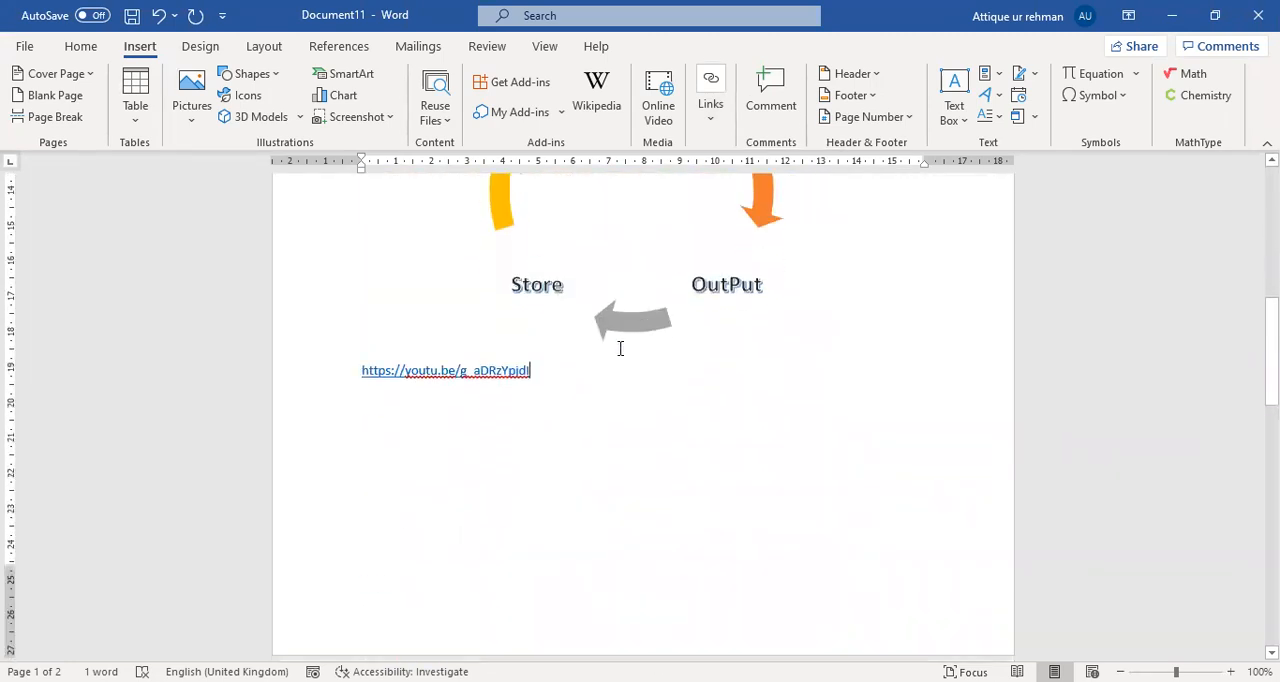
{"action": "left_click", "coordinate": [708, 123]}
{"action": "left_click", "coordinate": [752, 201]}
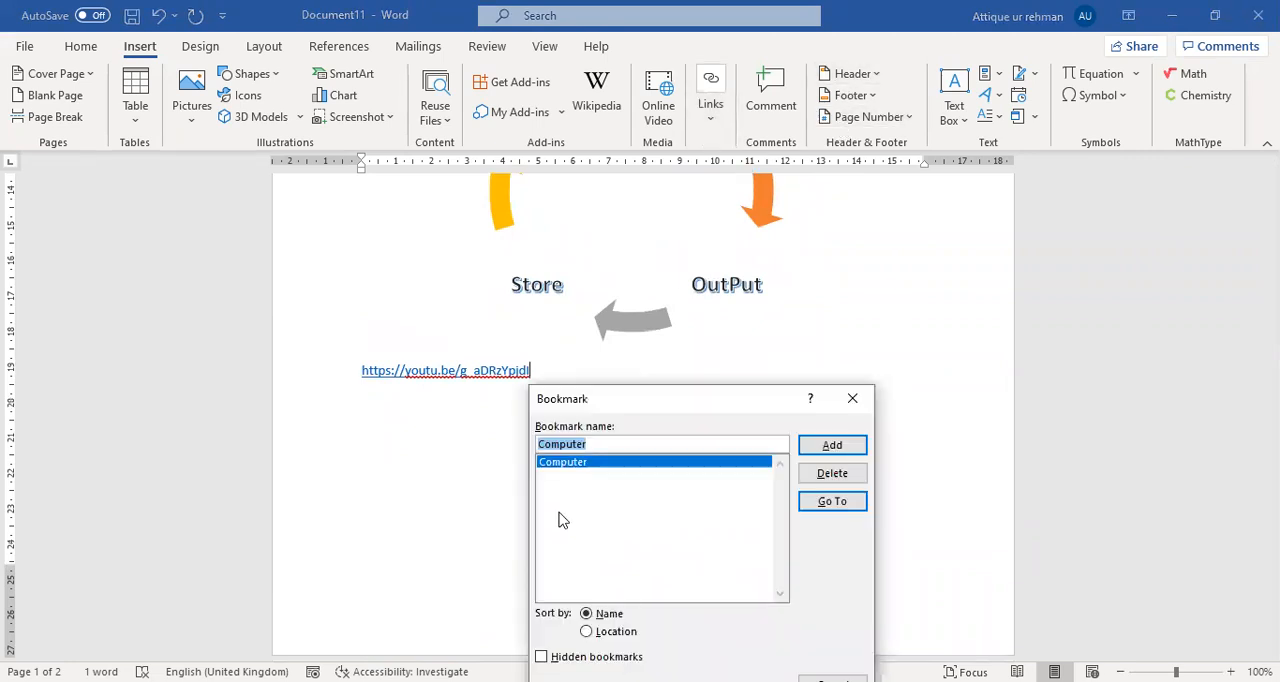
{"action": "left_click_drag", "start_coordinate": [627, 397], "coordinate": [521, 206]}
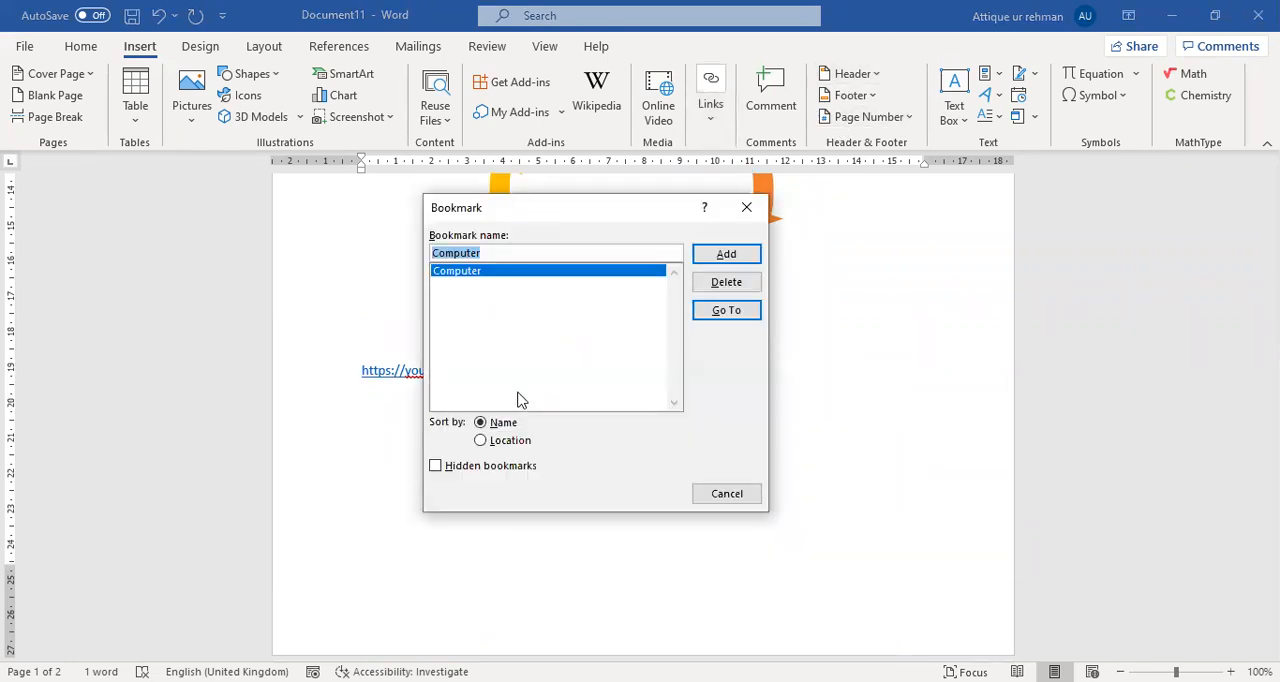
{"action": "left_click", "coordinate": [480, 442]}
{"action": "left_click", "coordinate": [481, 423]}
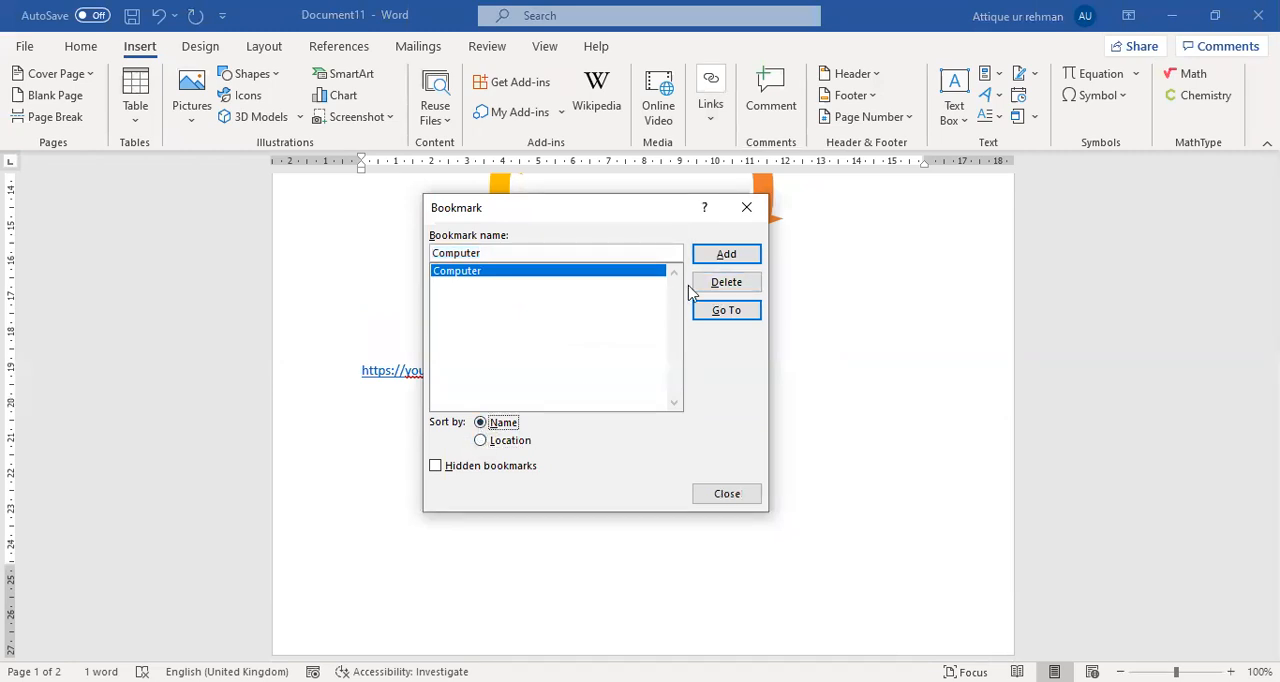
{"action": "left_click", "coordinate": [708, 311]}
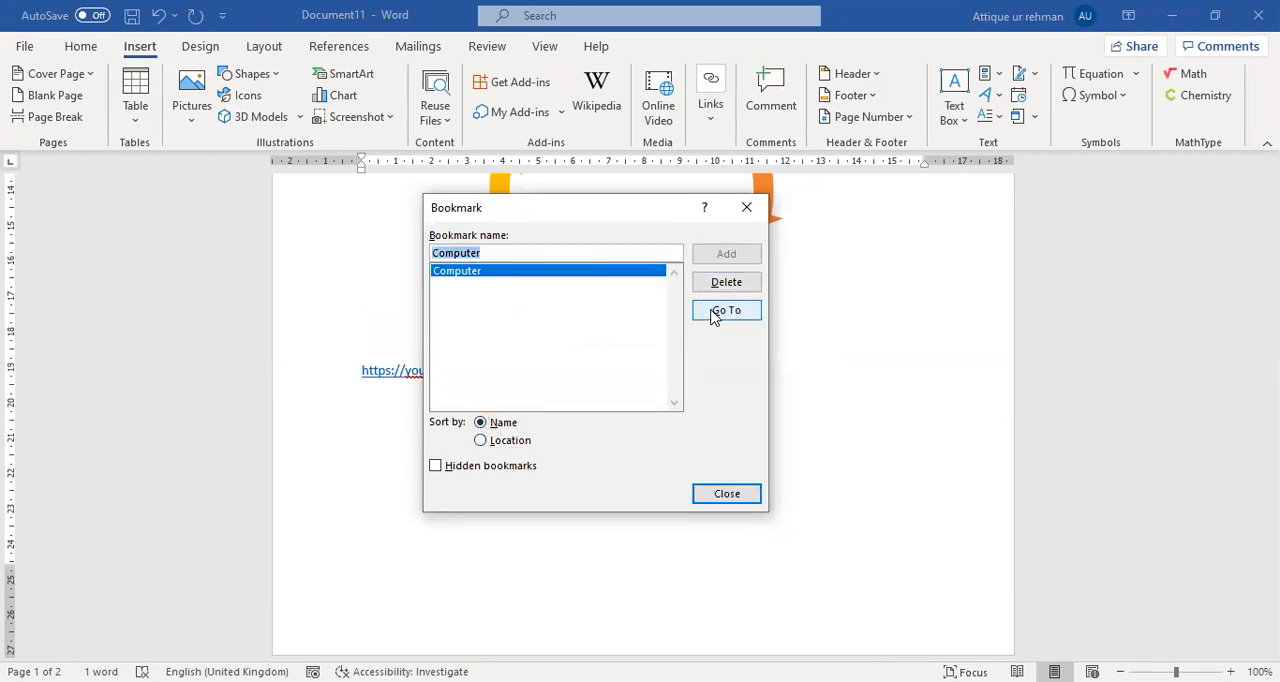
{"action": "left_click", "coordinate": [753, 210]}
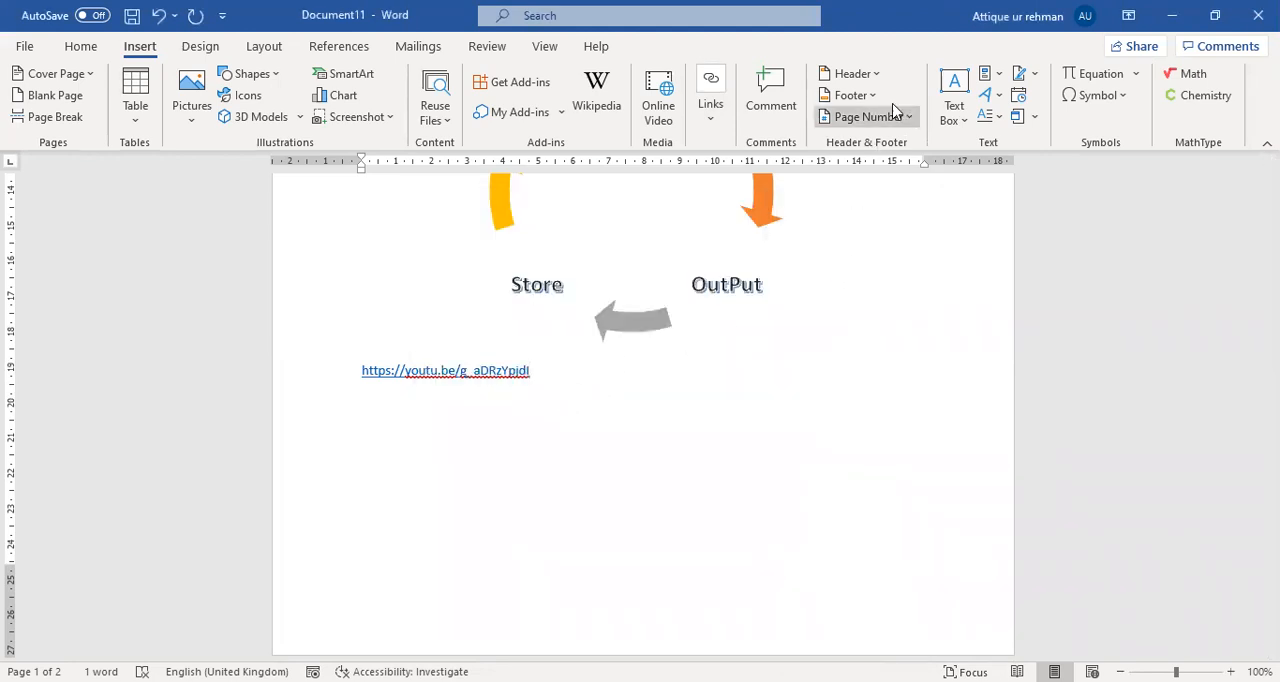
Insert a hyperlinked cross-reference to the Computer bookmark's text after the YouTube link.
{"action": "left_click", "coordinate": [700, 118]}
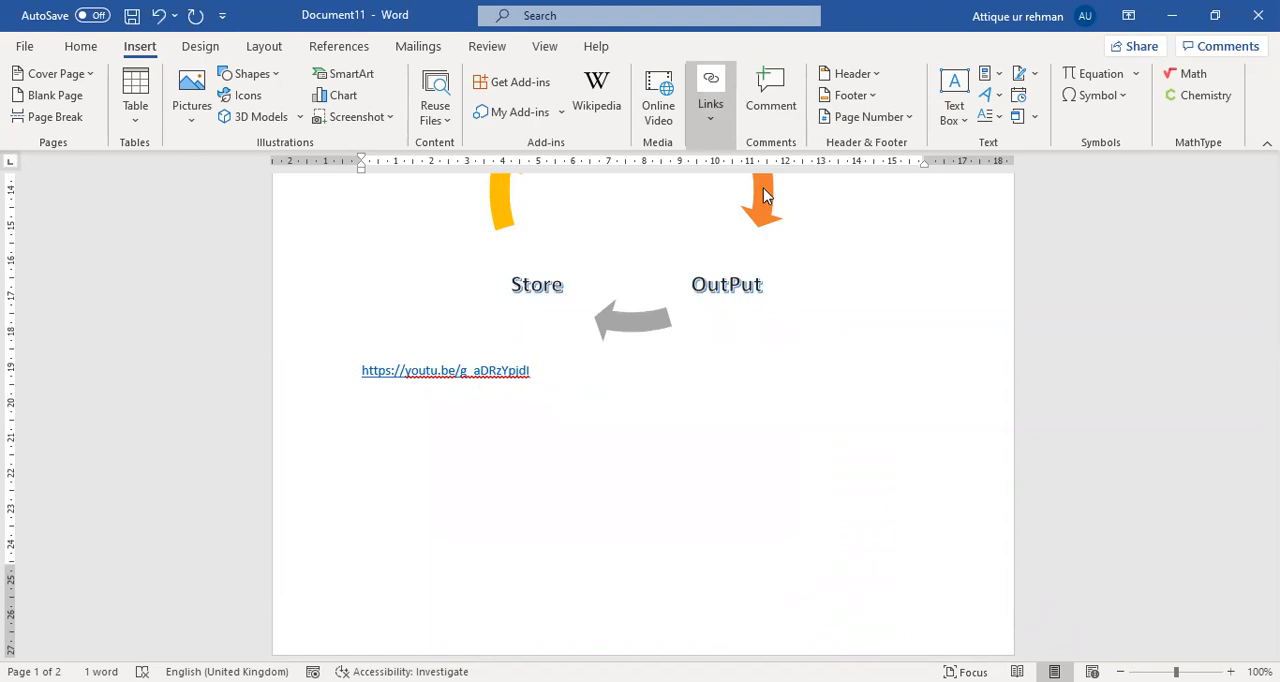
{"action": "left_click", "coordinate": [757, 192]}
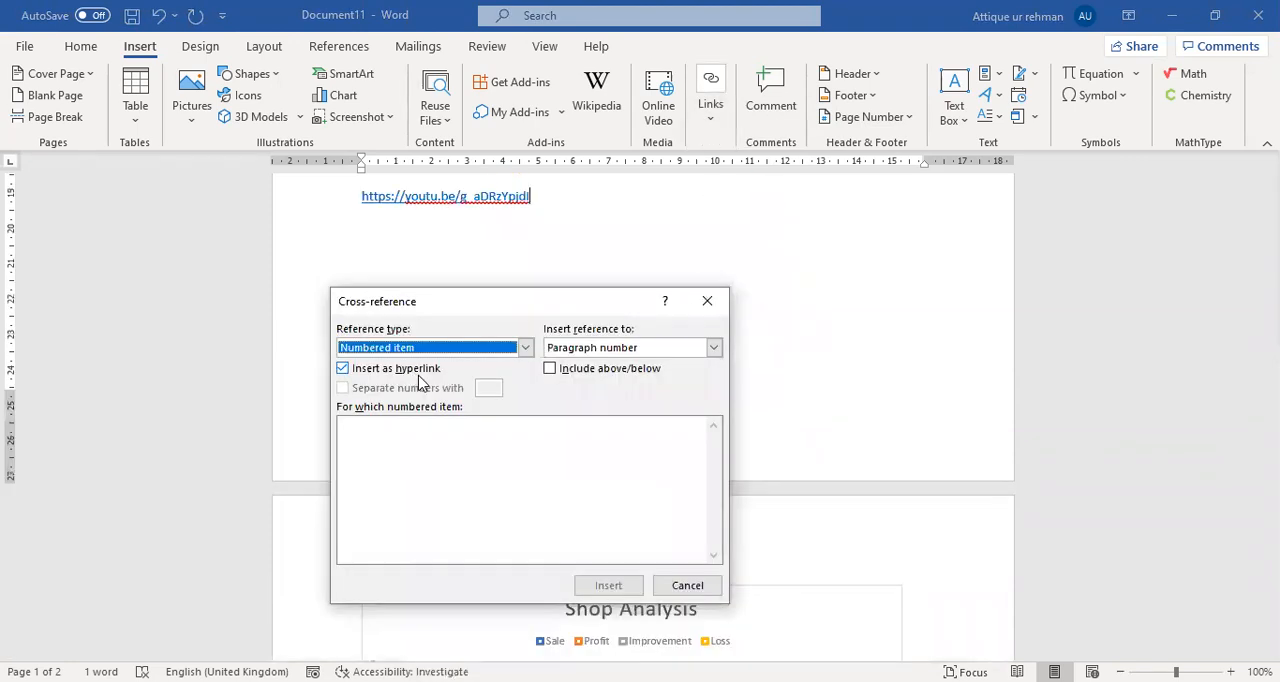
{"action": "left_click", "coordinate": [525, 348]}
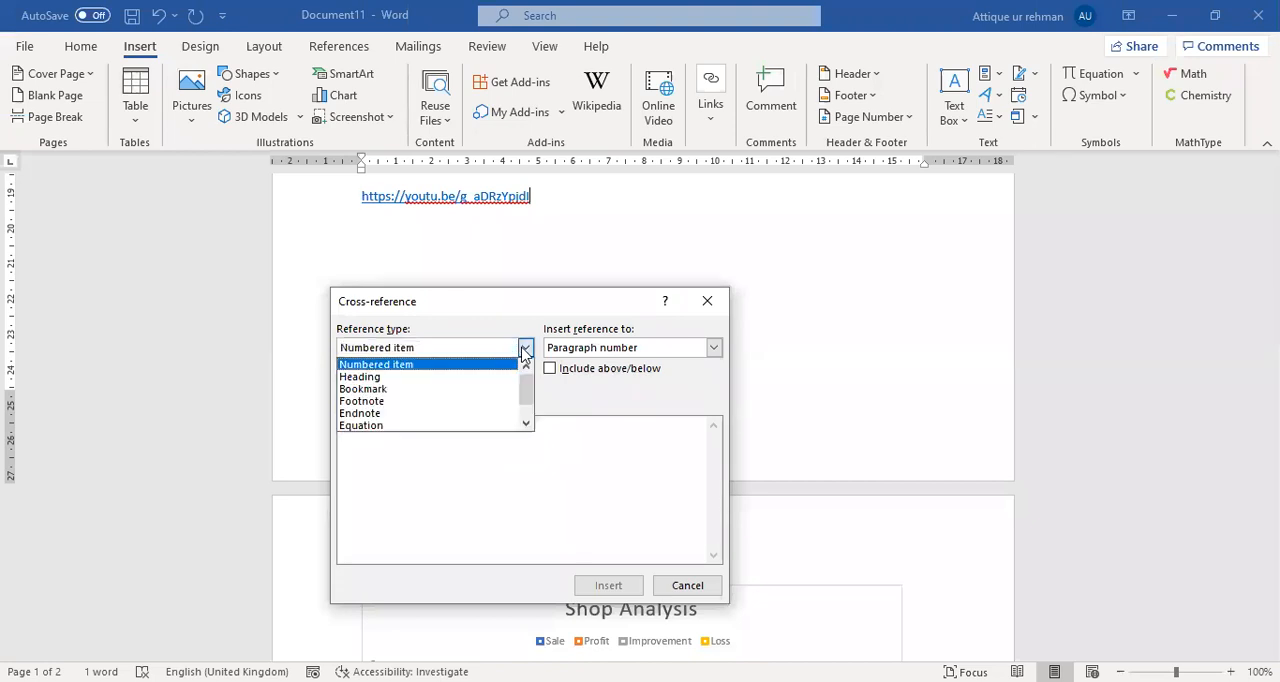
{"action": "left_click", "coordinate": [418, 390]}
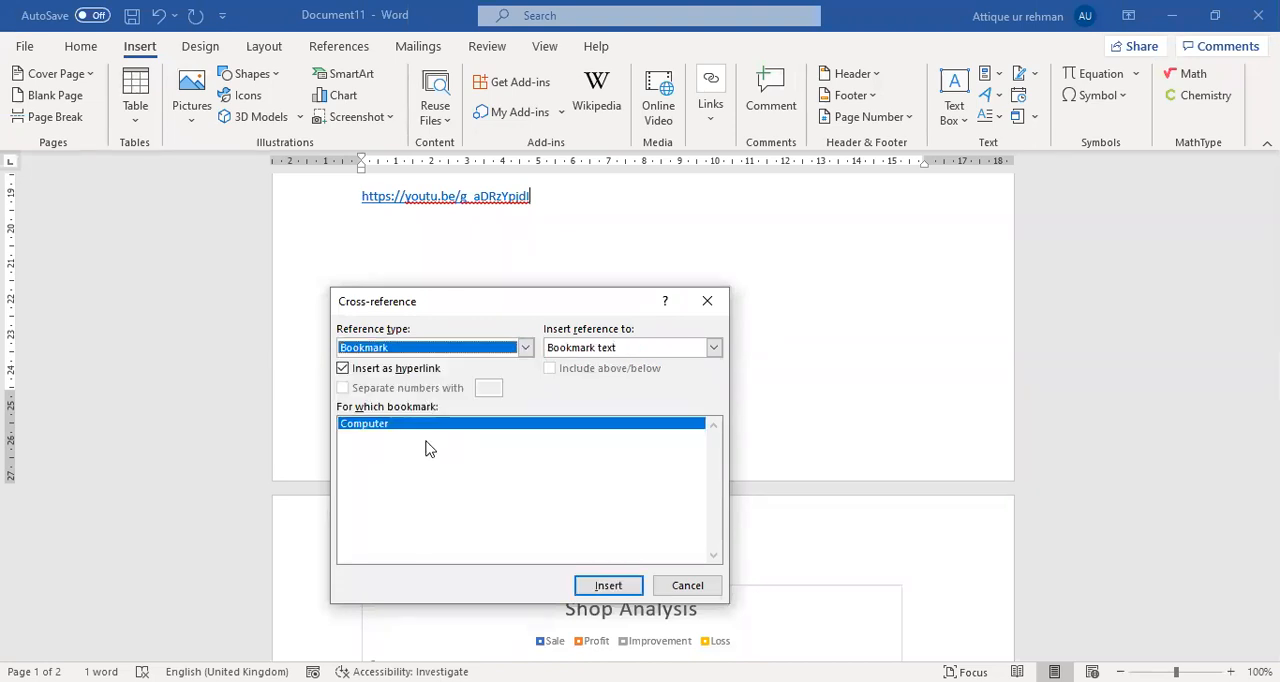
{"action": "left_click", "coordinate": [594, 588]}
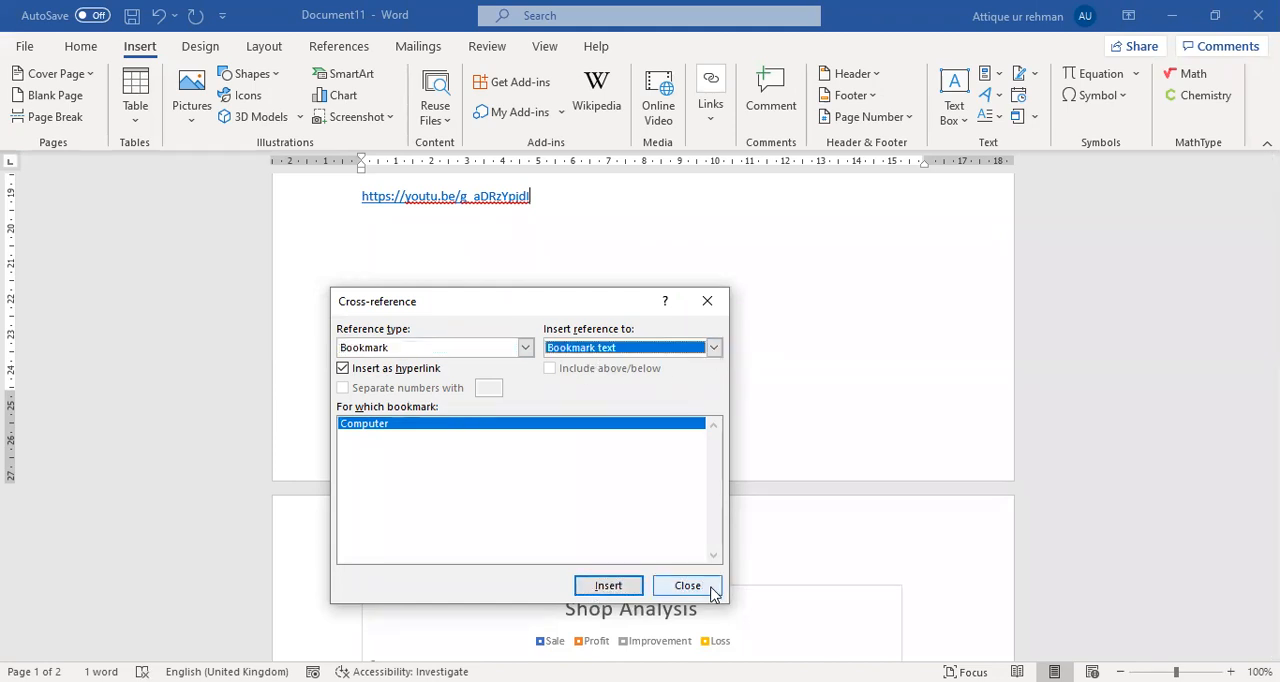
Insert the Computer bookmark's page number twice as a hyperlinked cross-reference after the YouTube link.
{"action": "left_click", "coordinate": [714, 348]}
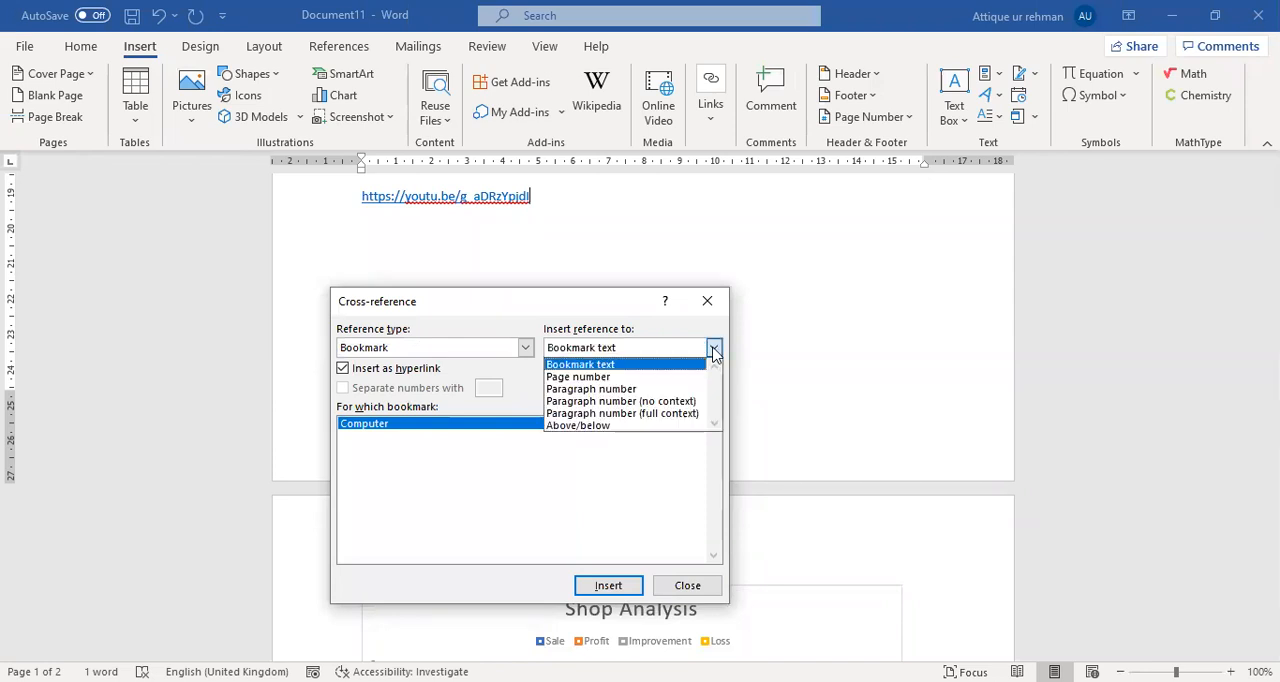
{"action": "left_click", "coordinate": [632, 376]}
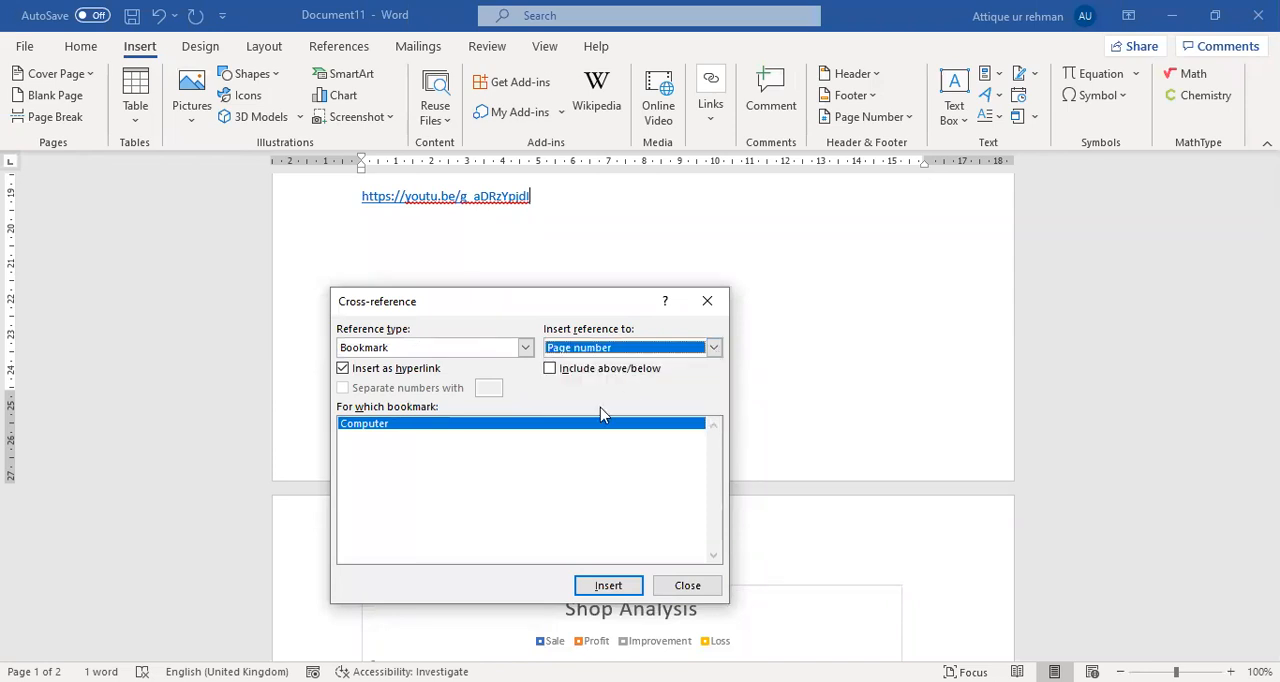
{"action": "left_click", "coordinate": [608, 585]}
{"action": "left_click", "coordinate": [608, 585]}
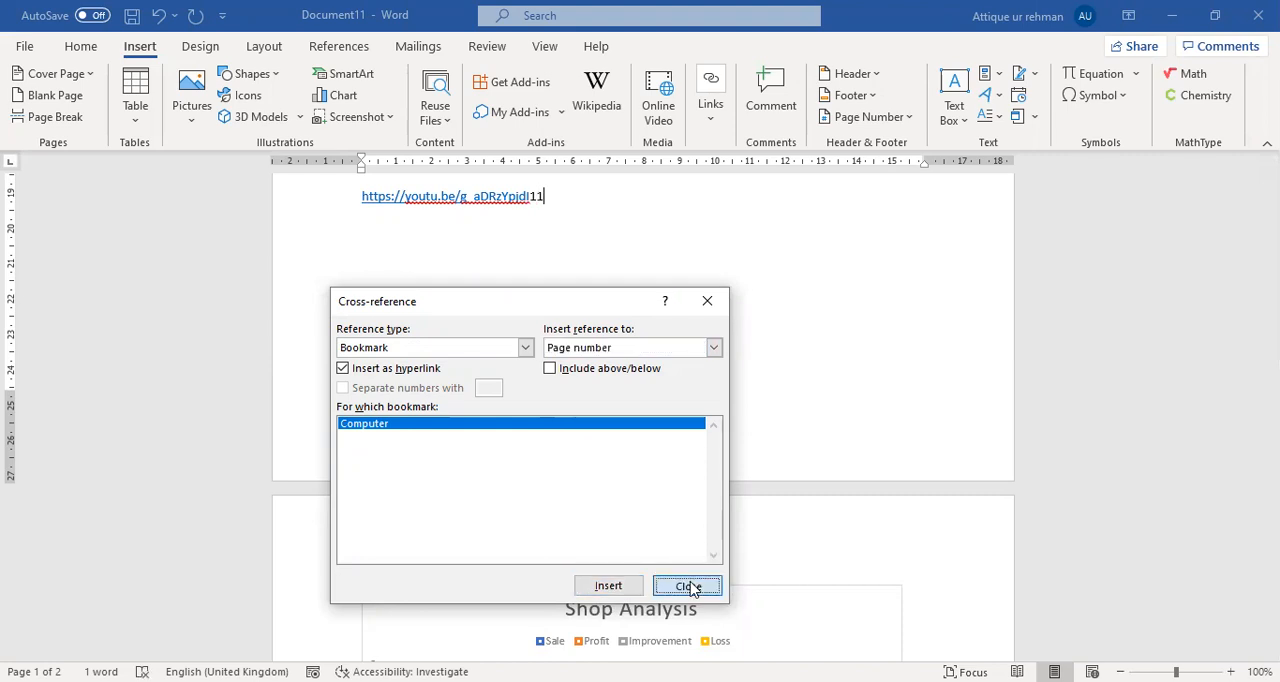
{"action": "left_click", "coordinate": [688, 587]}
Enter the word Computer on a new line below the YouTube link.
{"action": "left_click_drag", "start_coordinate": [546, 194], "coordinate": [532, 196]}
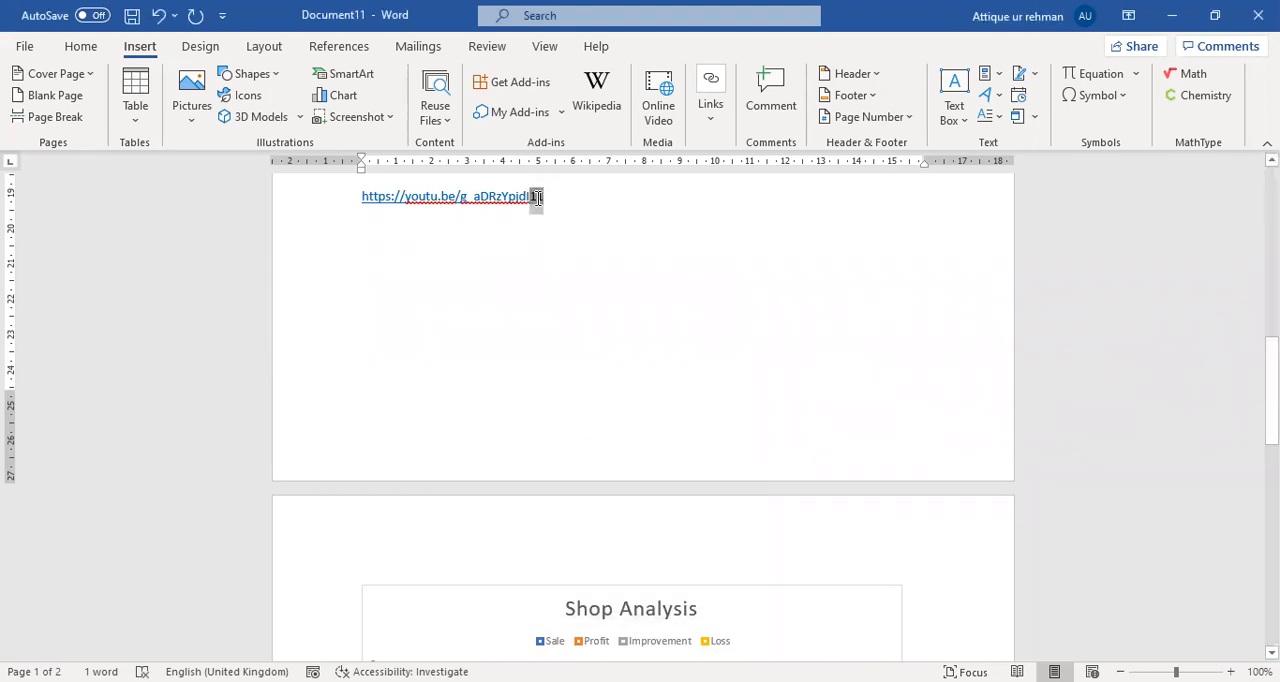
{"action": "left_click", "coordinate": [570, 206]}
{"action": "key", "text": "Return"}
{"action": "scroll", "coordinate": [500, 378], "scroll_direction": "up", "scroll_amount": 6}
{"action": "scroll", "coordinate": [502, 383], "scroll_direction": "up", "scroll_amount": 6}
{"action": "scroll", "coordinate": [503, 374], "scroll_direction": "down", "scroll_amount": 12}
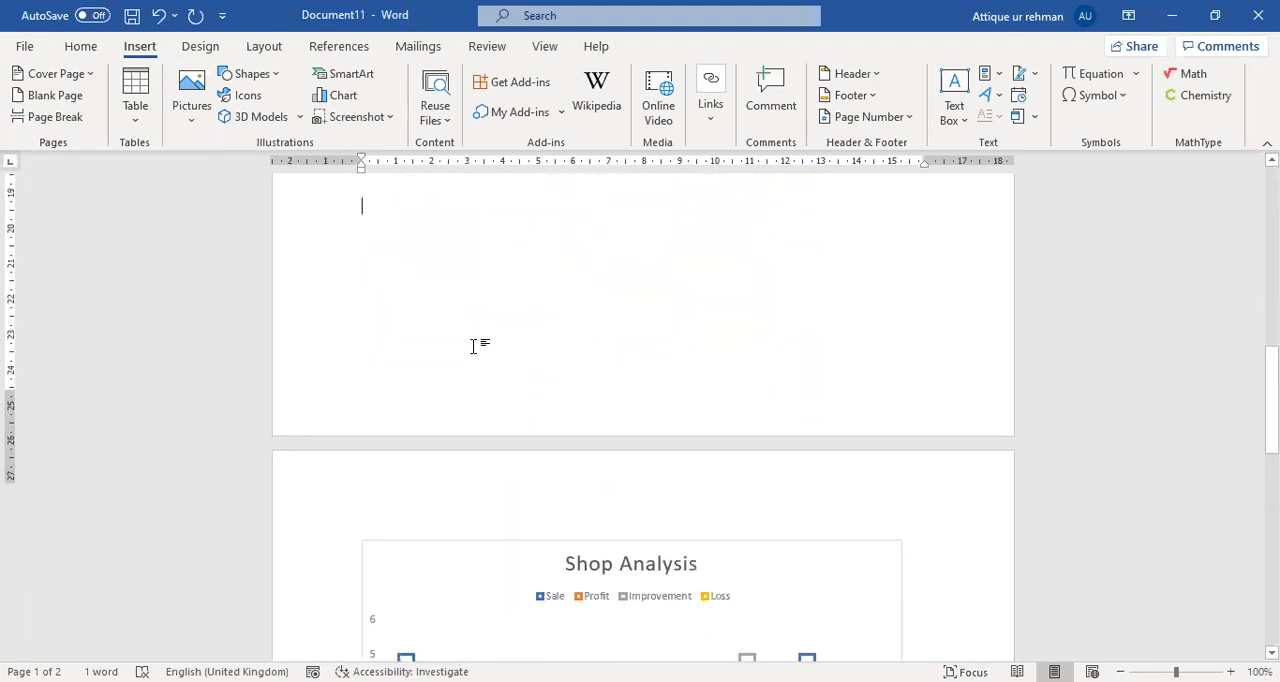
{"action": "type", "text": "https://youtu.be/g_aDRzYpjdI11"}
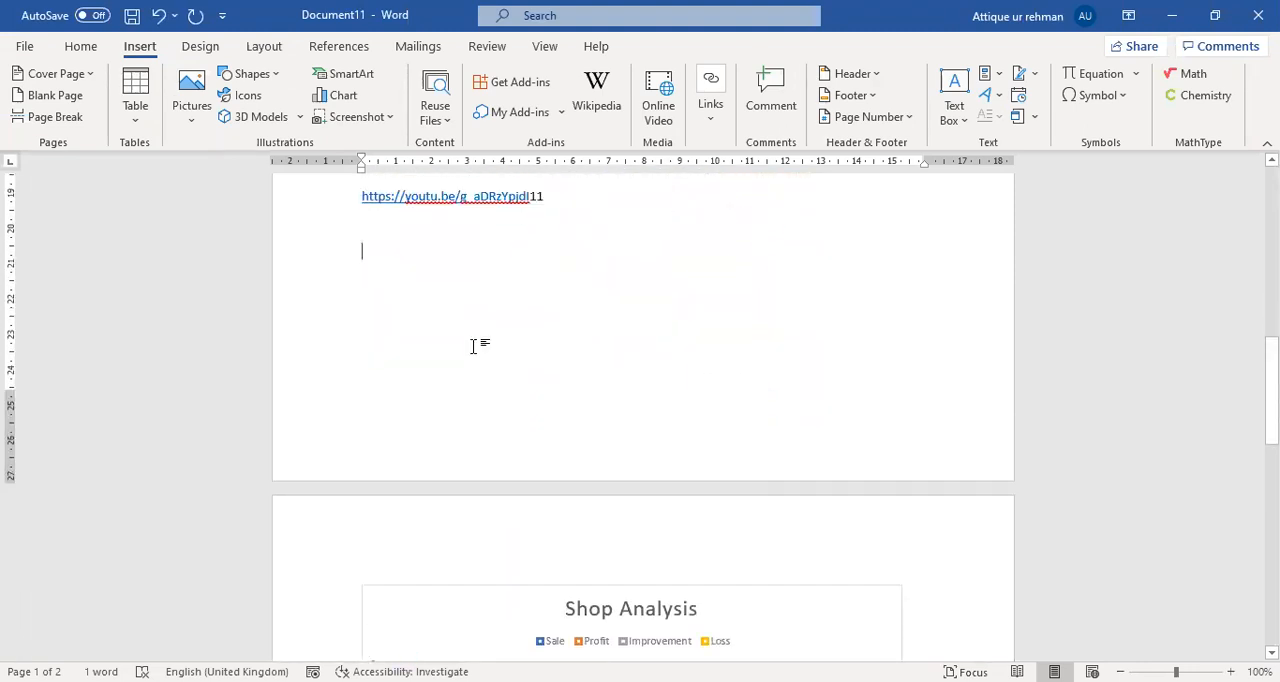
{"action": "type", "text": "Computer"}
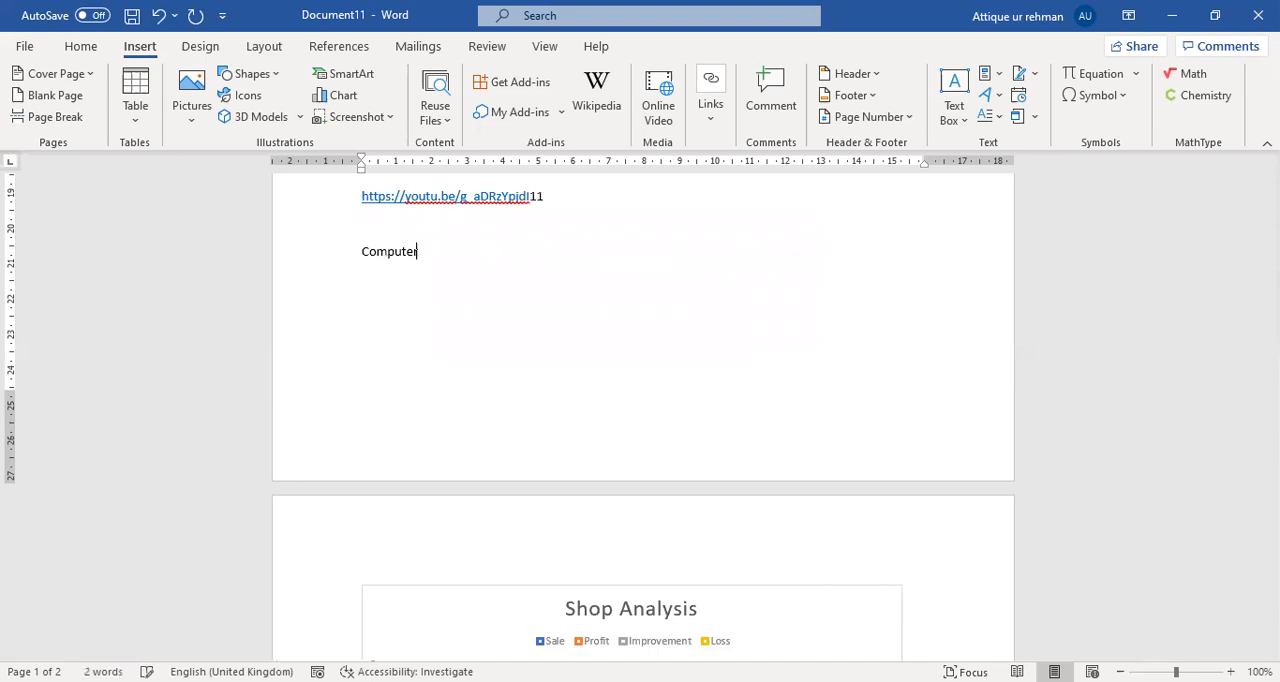
Select the word Computer and assign the existing Computer bookmark to it.
{"action": "key", "text": "shift+Left"}
{"action": "key", "text": "shift+Left"}
{"action": "key", "text": "shift+Left"}
{"action": "key", "text": "shift+Left"}
{"action": "key", "text": "shift+Left"}
{"action": "key", "text": "shift+Left"}
{"action": "key", "text": "shift+Left"}
{"action": "key", "text": "shift+Left"}
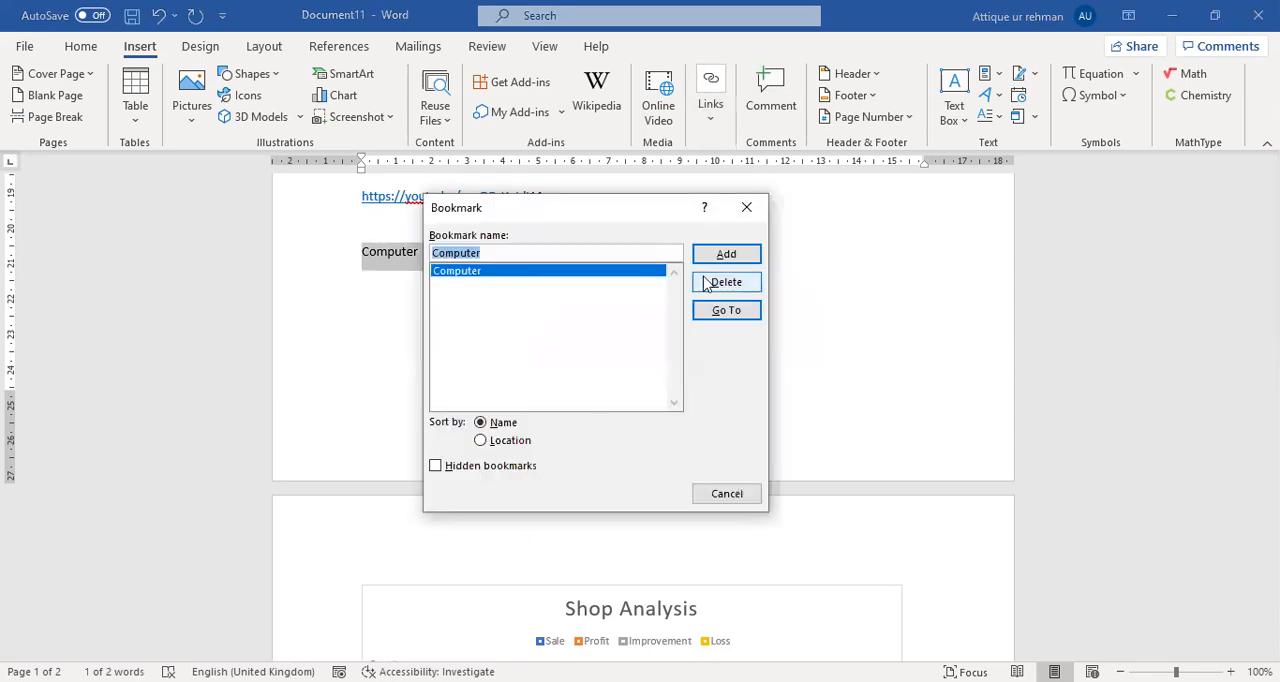
{"action": "left_click", "coordinate": [712, 257]}
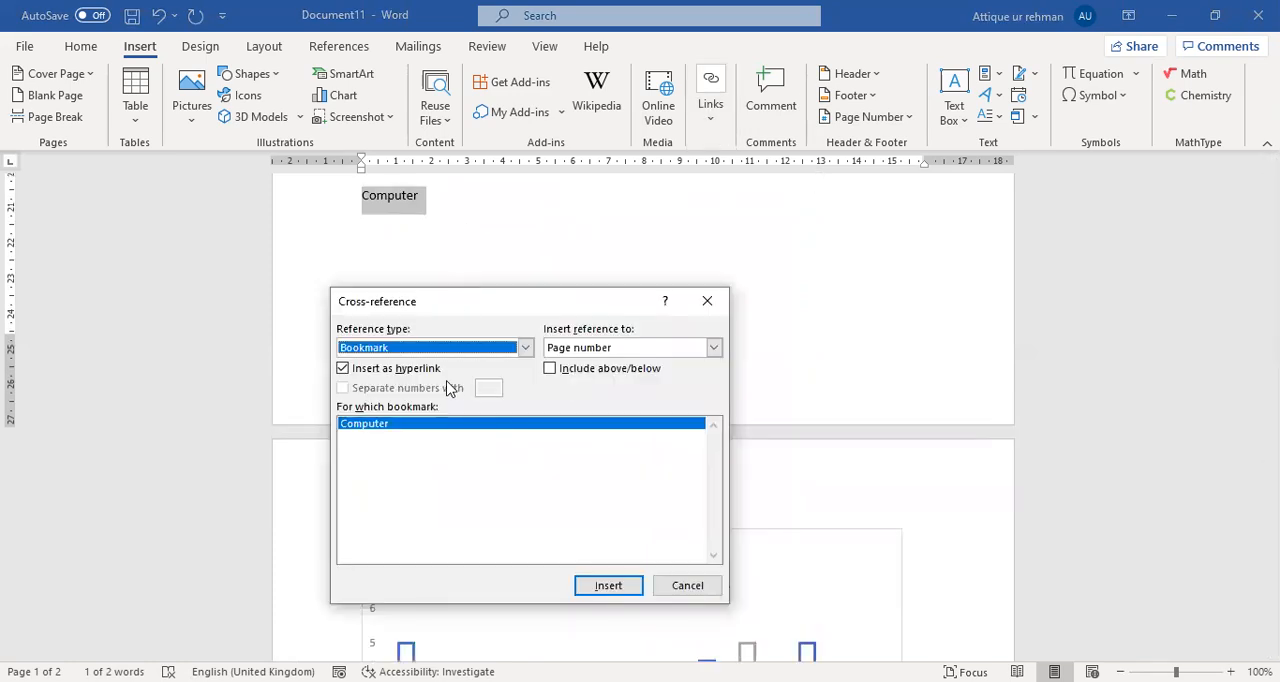
Try to insert a cross-reference to the Computer bookmark's text over the selected word Computer.
{"action": "left_click", "coordinate": [713, 347]}
{"action": "left_click", "coordinate": [622, 371]}
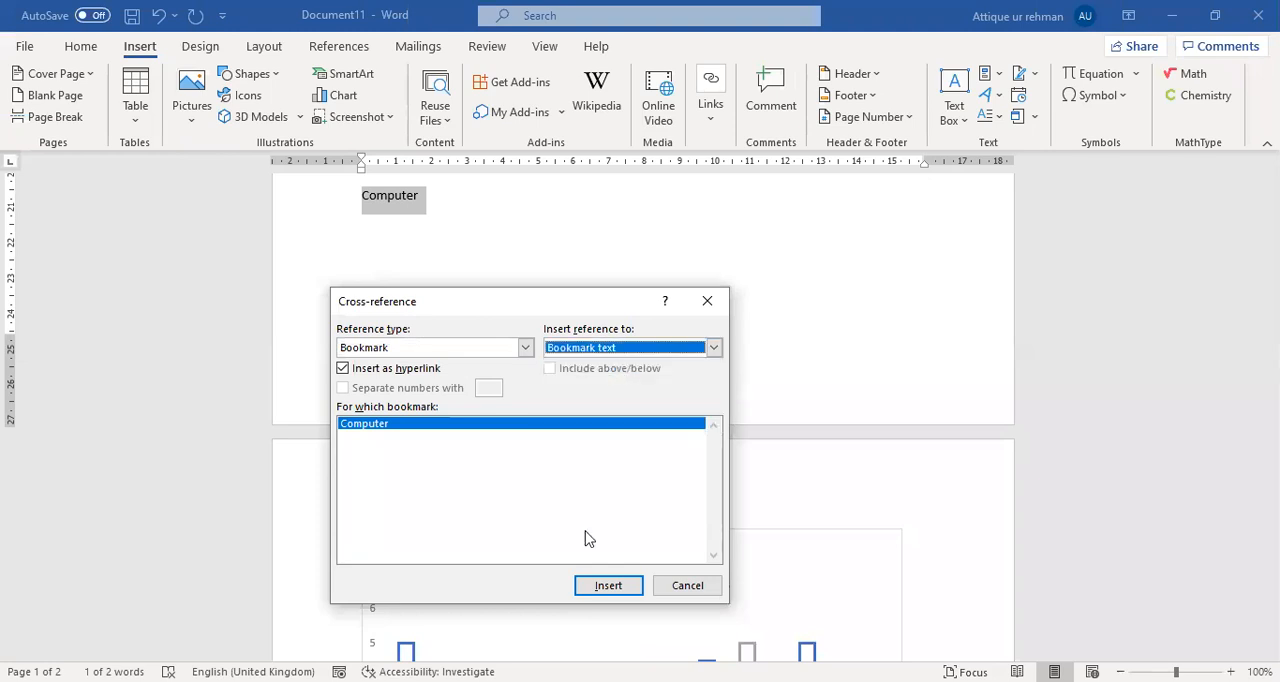
{"action": "left_click", "coordinate": [600, 590]}
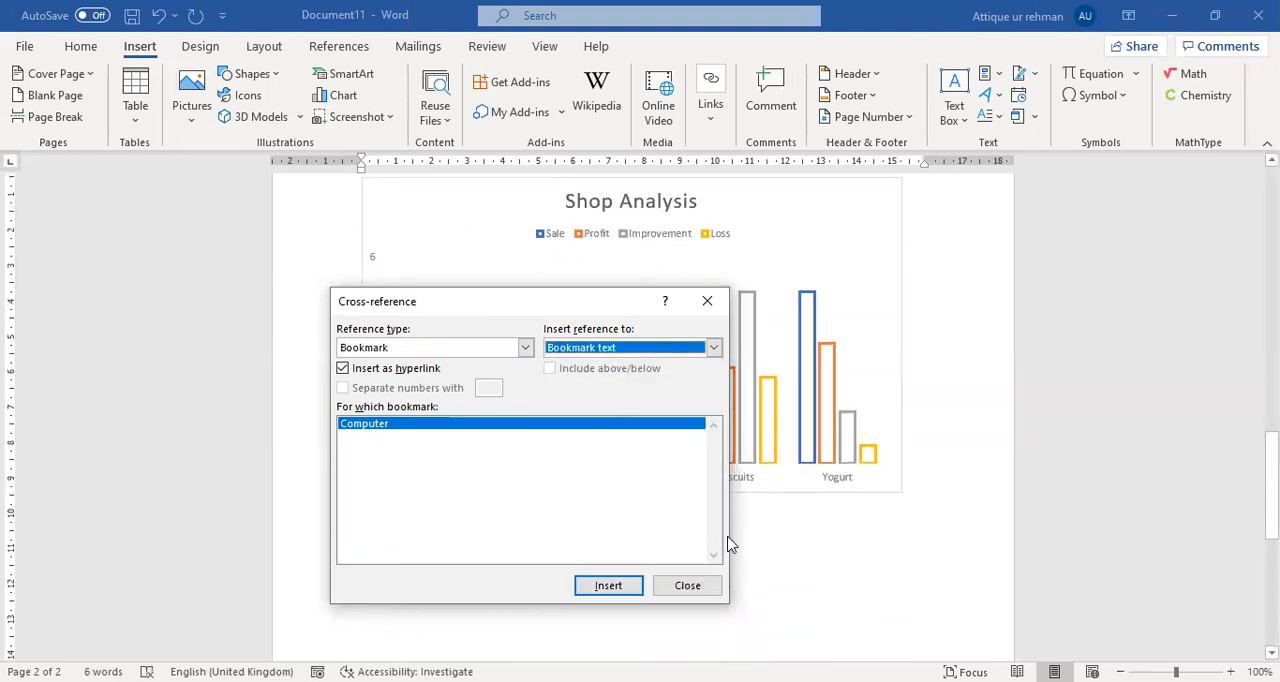
{"action": "left_click", "coordinate": [686, 588]}
Delete the "Error! Reference source not found." text above the Shop Analysis chart.
{"action": "scroll", "coordinate": [551, 470], "scroll_direction": "up", "scroll_amount": 1}
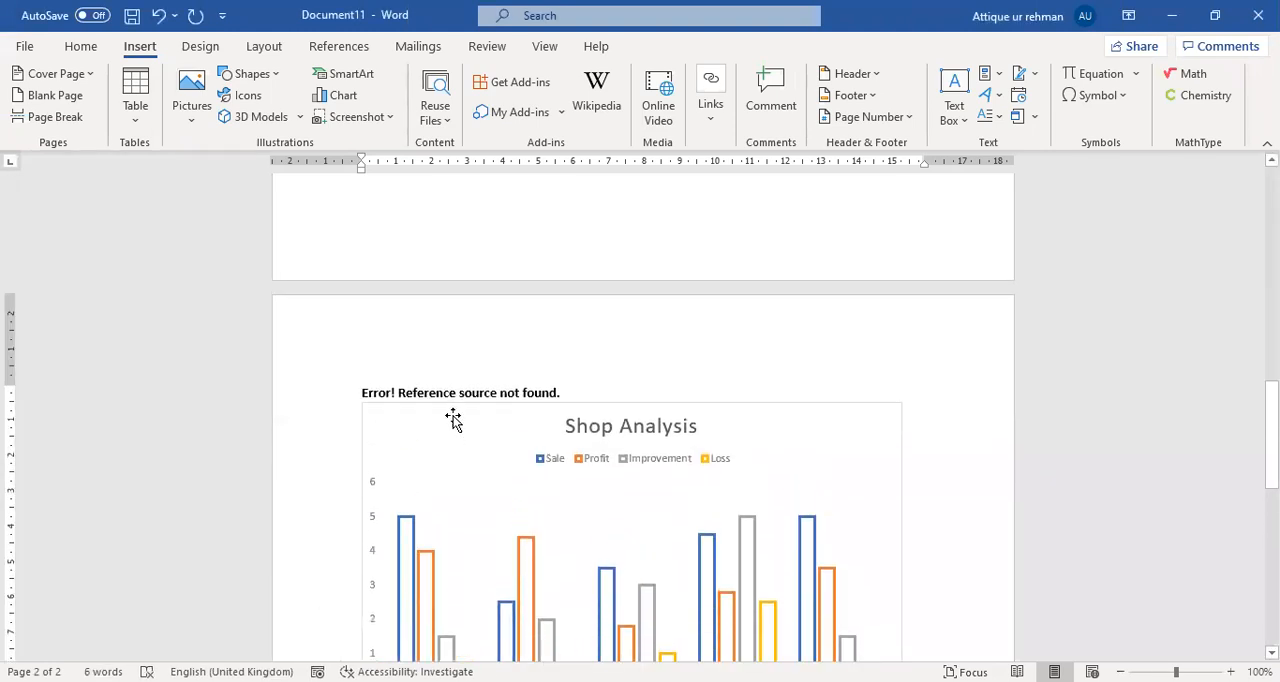
{"action": "left_click", "coordinate": [436, 393]}
{"action": "mouse_move", "coordinate": [566, 392]}
{"action": "left_mouse_down"}
{"action": "mouse_move", "coordinate": [365, 392]}
{"action": "mouse_move", "coordinate": [558, 392]}
{"action": "left_mouse_up"}
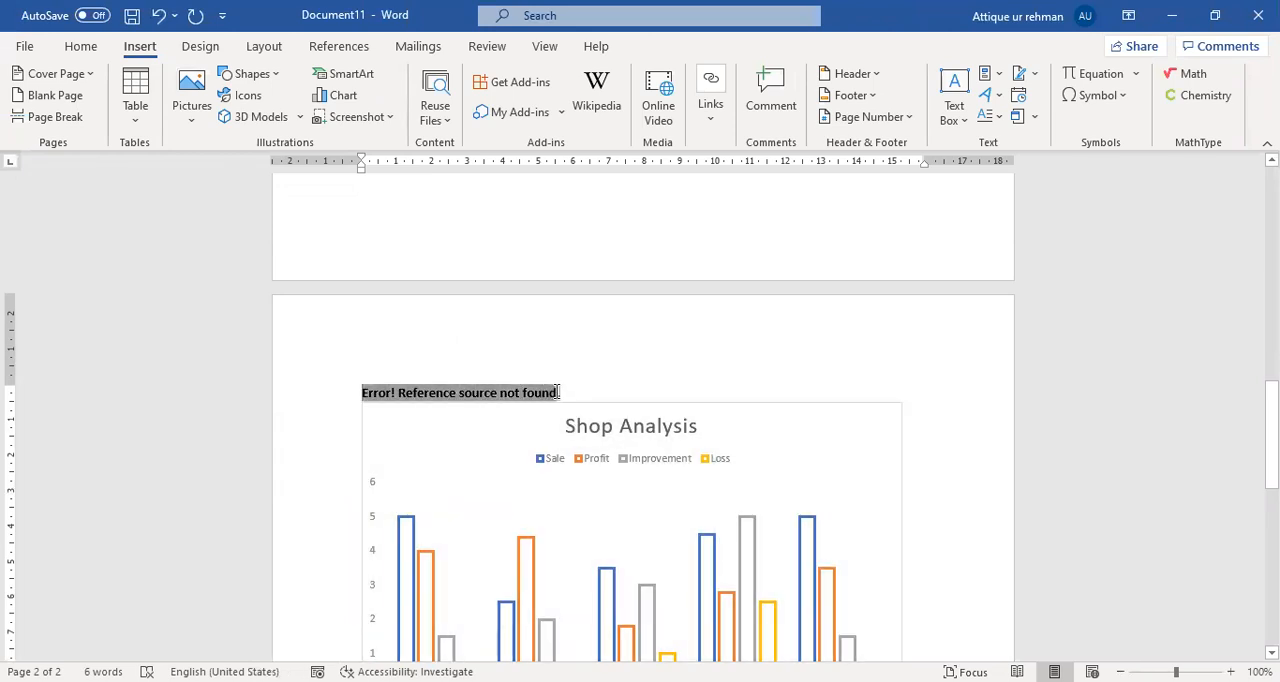
{"action": "key", "text": "Delete"}
{"action": "scroll", "coordinate": [557, 393], "scroll_direction": "down", "scroll_amount": 1}
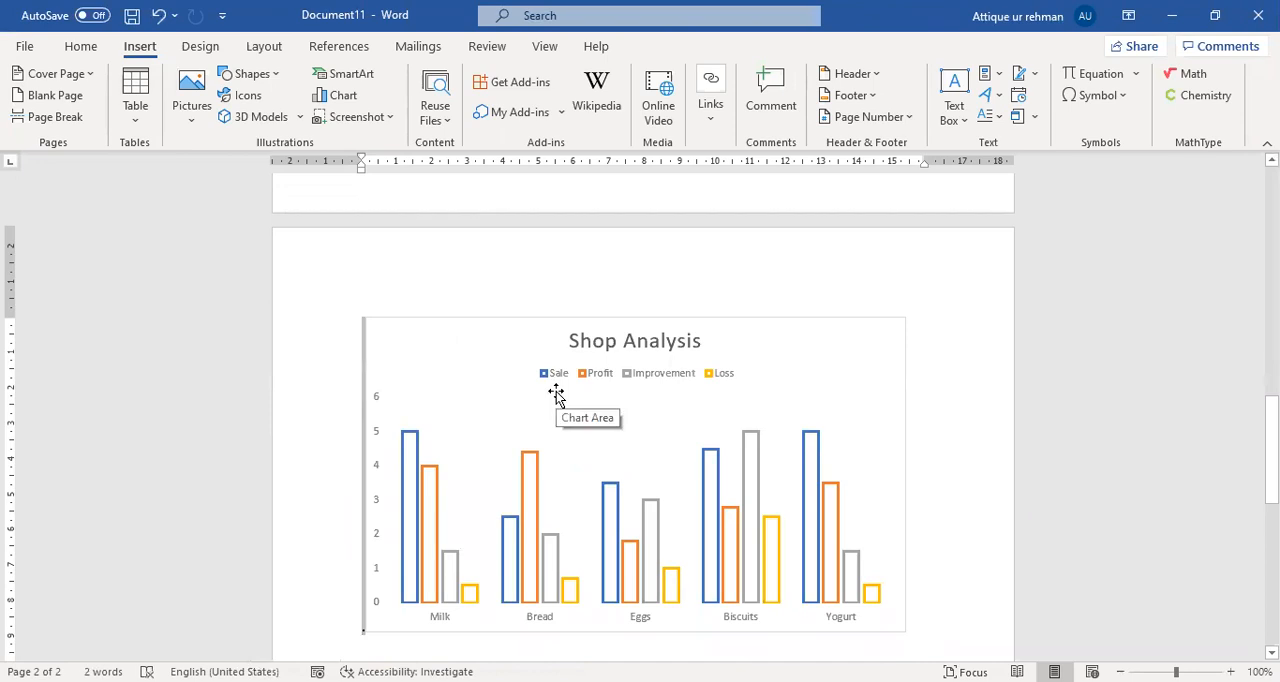
Apply the Heading 1 style to the empty line below the YouTube link.
{"action": "scroll", "coordinate": [575, 400], "scroll_direction": "up", "scroll_amount": 5}
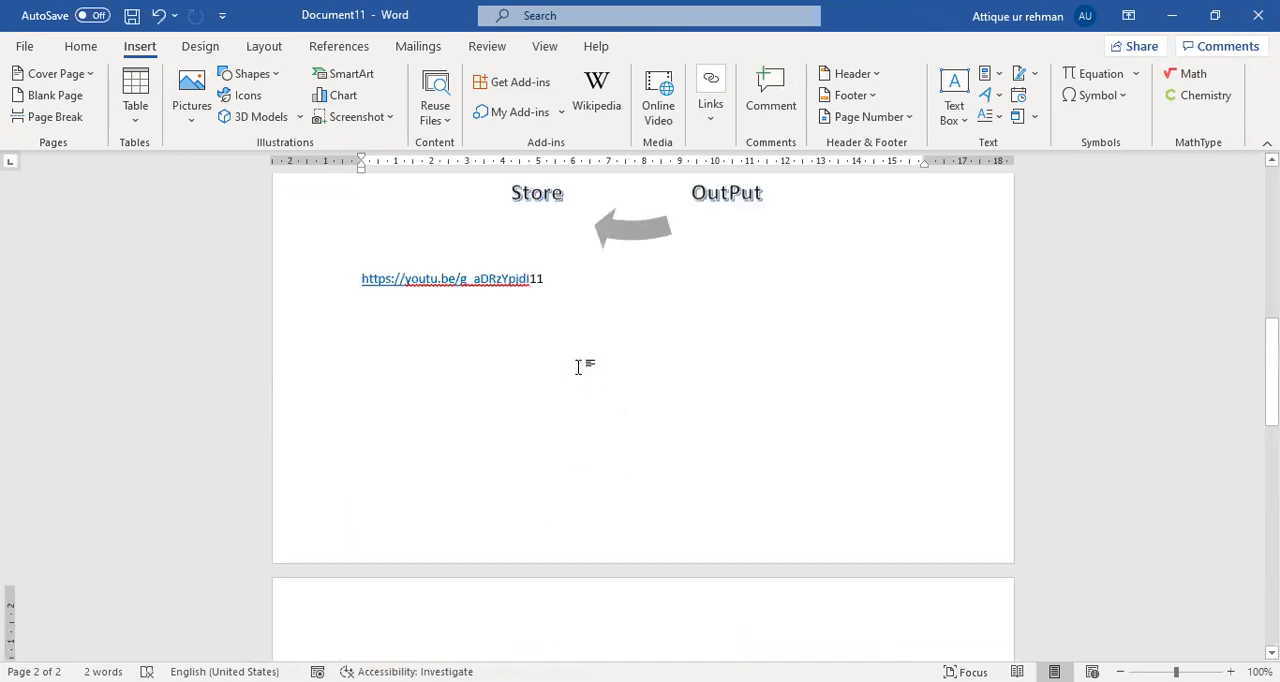
{"action": "left_click", "coordinate": [509, 461]}
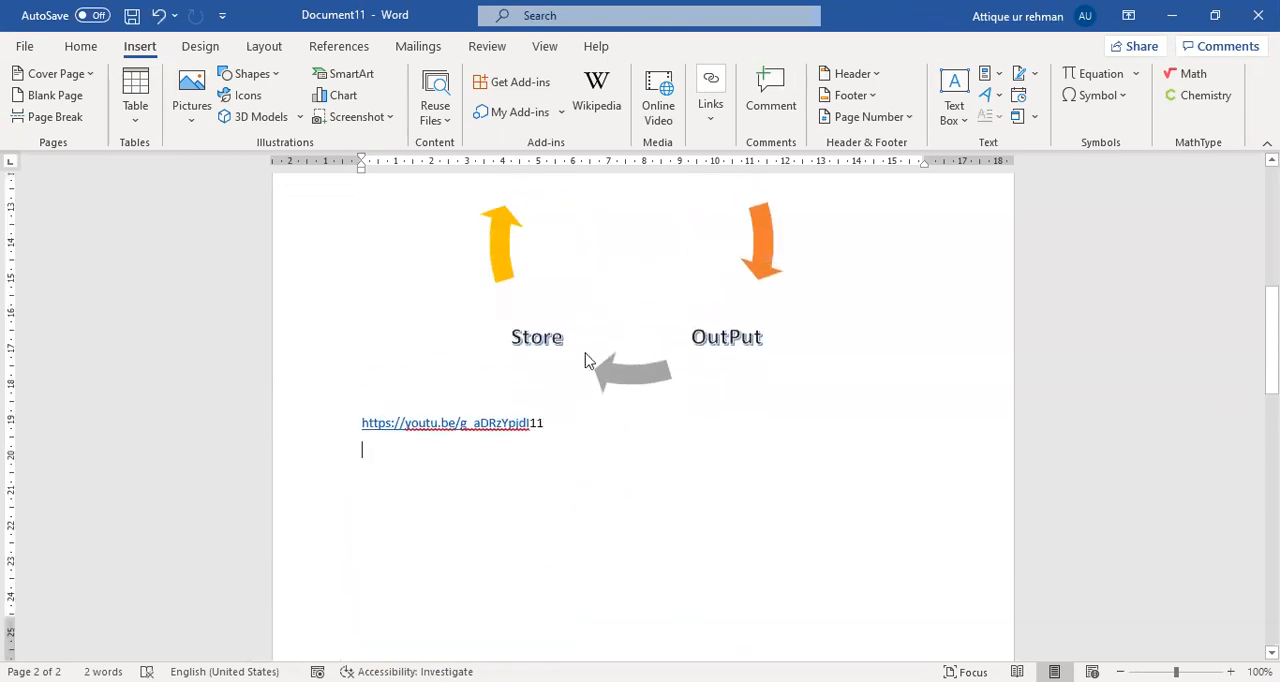
{"action": "left_click", "coordinate": [104, 47]}
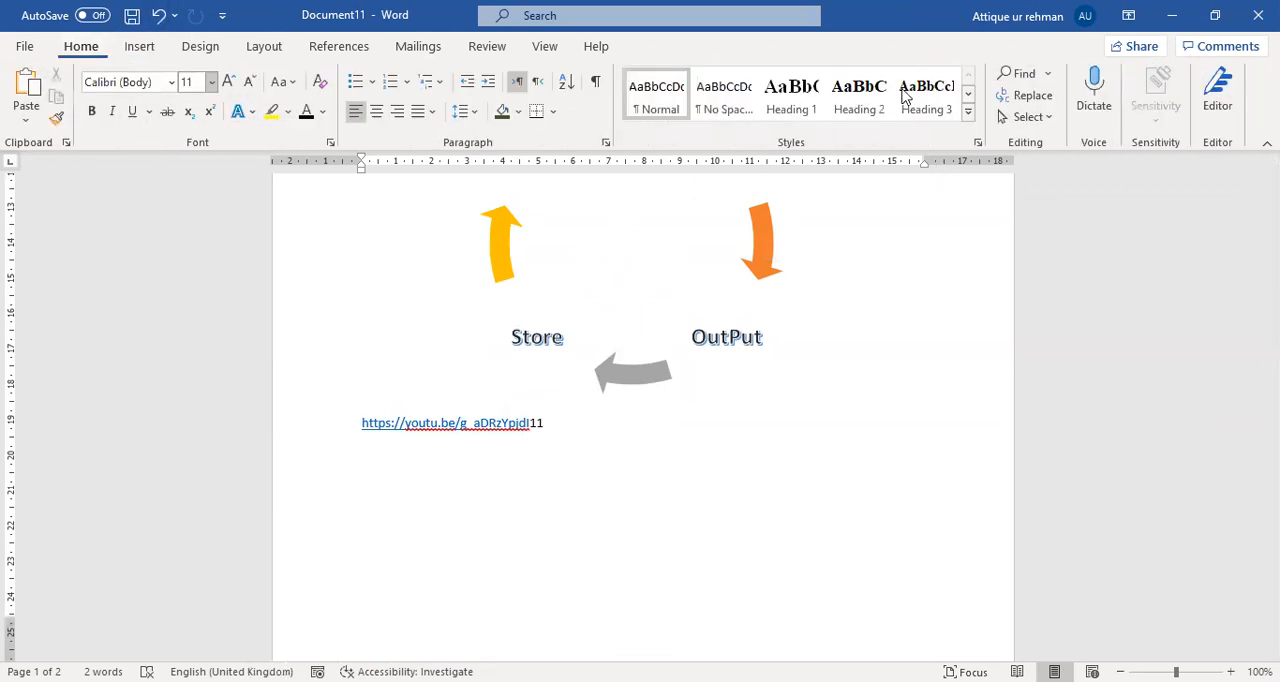
{"action": "left_click", "coordinate": [792, 95]}
{"action": "scroll", "coordinate": [701, 507], "scroll_direction": "down", "scroll_amount": 3}
{"action": "scroll", "coordinate": [617, 524], "scroll_direction": "down", "scroll_amount": 1}
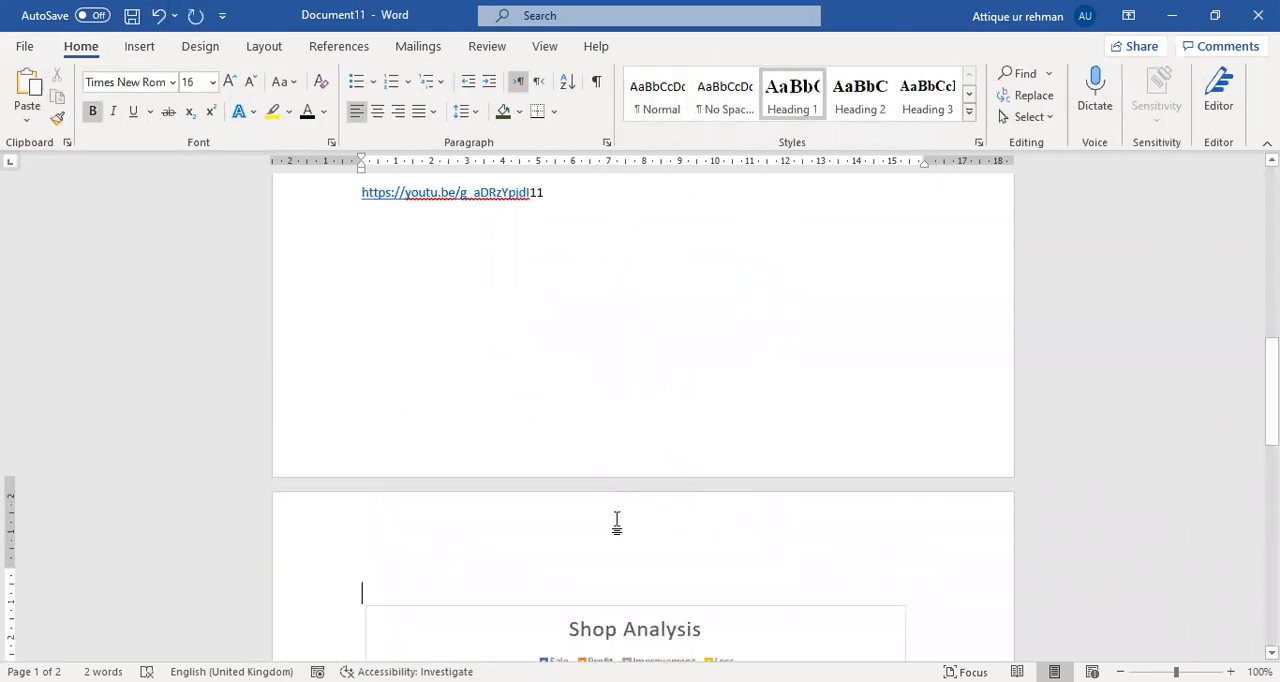
Enter the heading text Computer on the Heading 1 line above the Shop Analysis chart.
{"action": "scroll", "coordinate": [617, 524], "scroll_direction": "down", "scroll_amount": 2}
{"action": "type", "text": "Computer"}
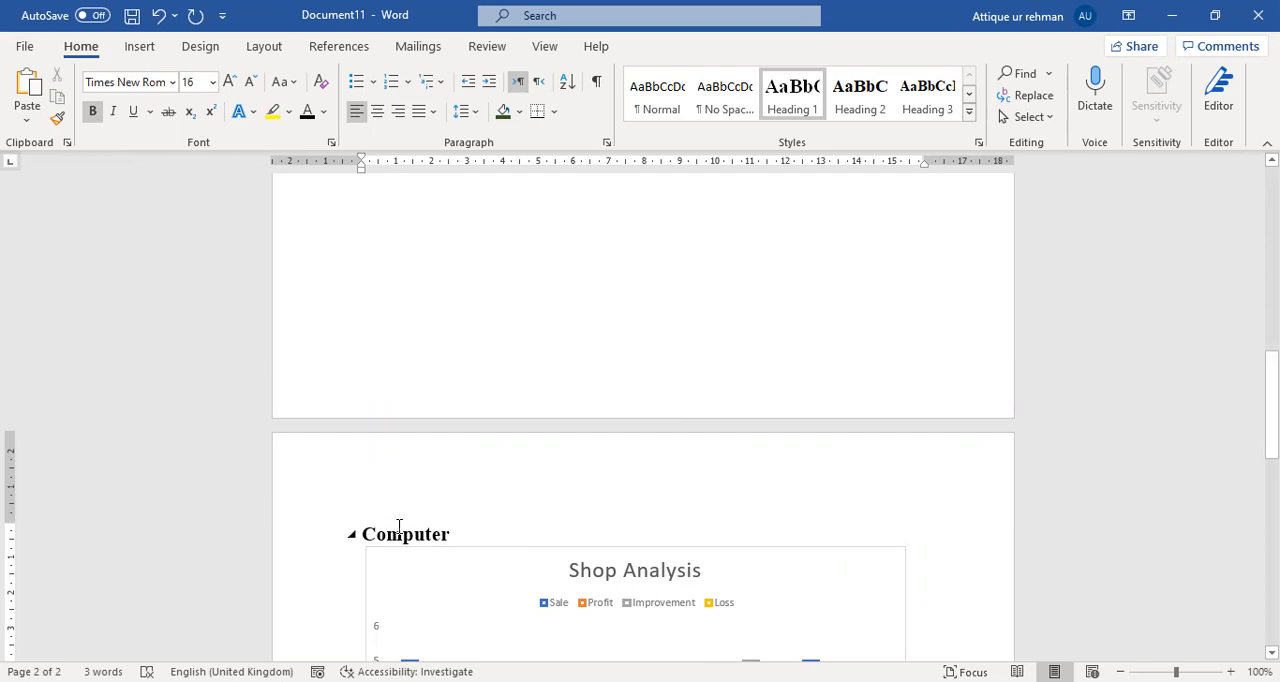
Start a cross-reference on the empty line below the Shop Analysis chart, with Heading as the reference type.
{"action": "scroll", "coordinate": [560, 528], "scroll_direction": "down", "scroll_amount": 8}
{"action": "left_click", "coordinate": [446, 483]}
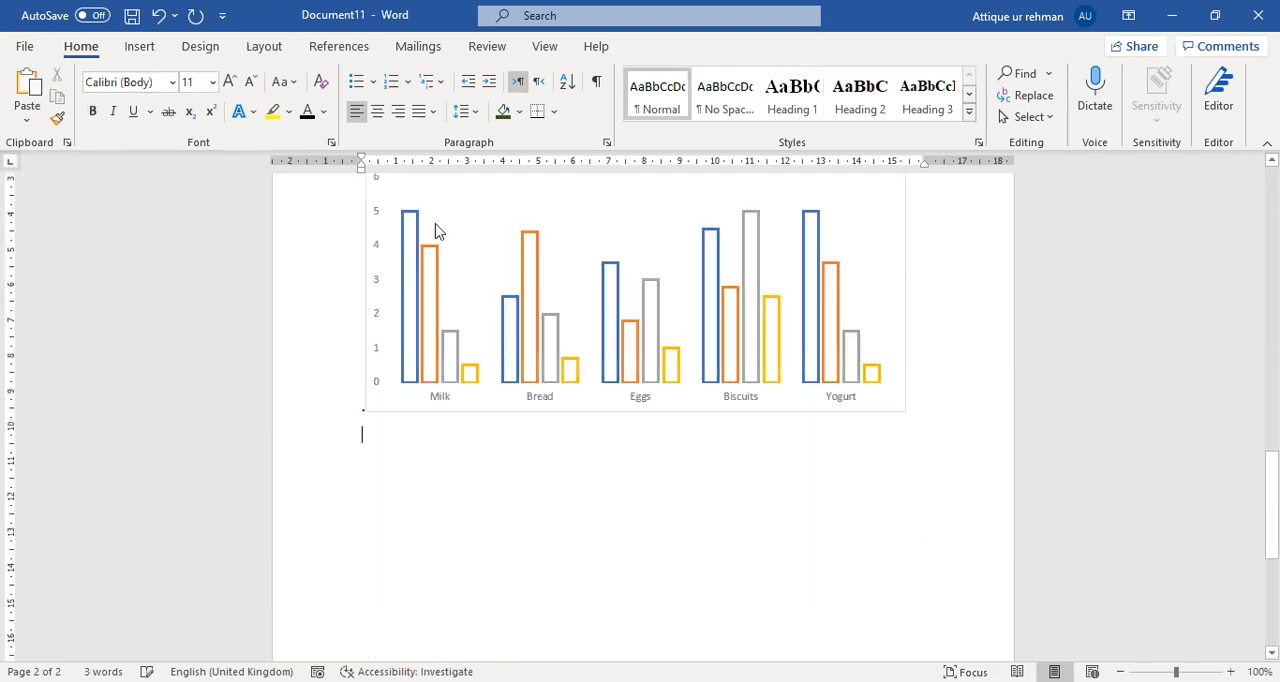
{"action": "left_click", "coordinate": [145, 47]}
{"action": "left_click", "coordinate": [726, 122]}
{"action": "left_click", "coordinate": [803, 180]}
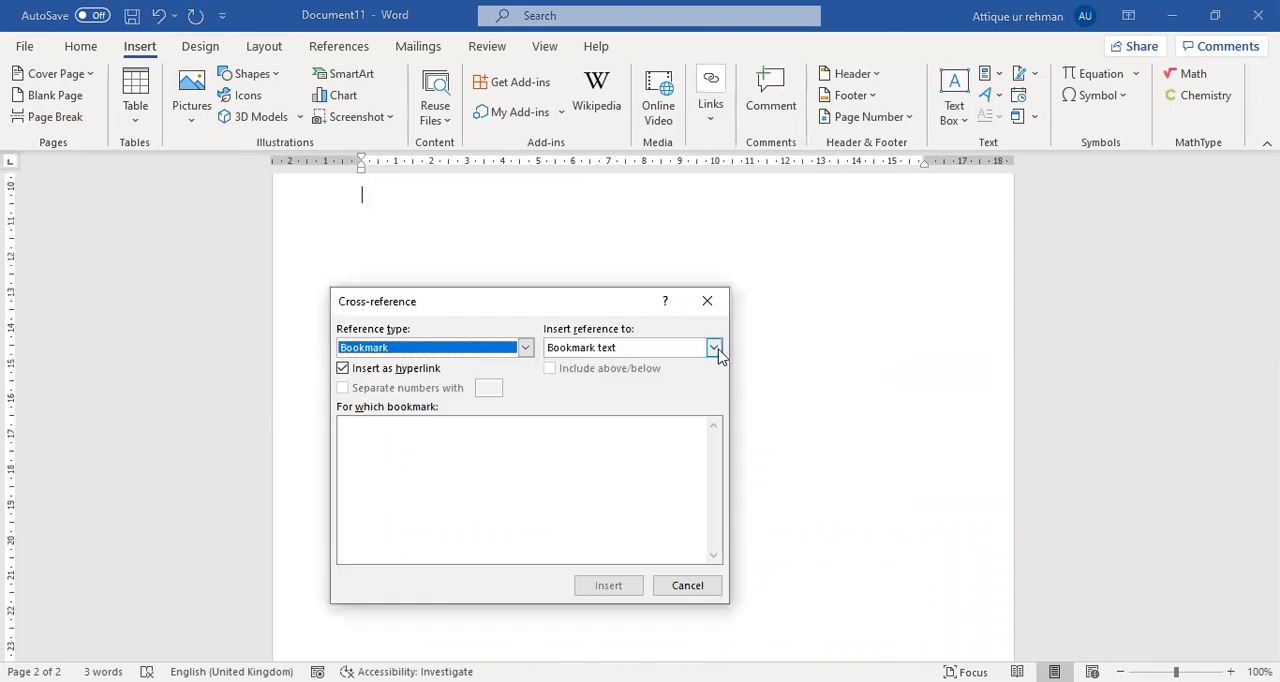
{"action": "left_click", "coordinate": [714, 348]}
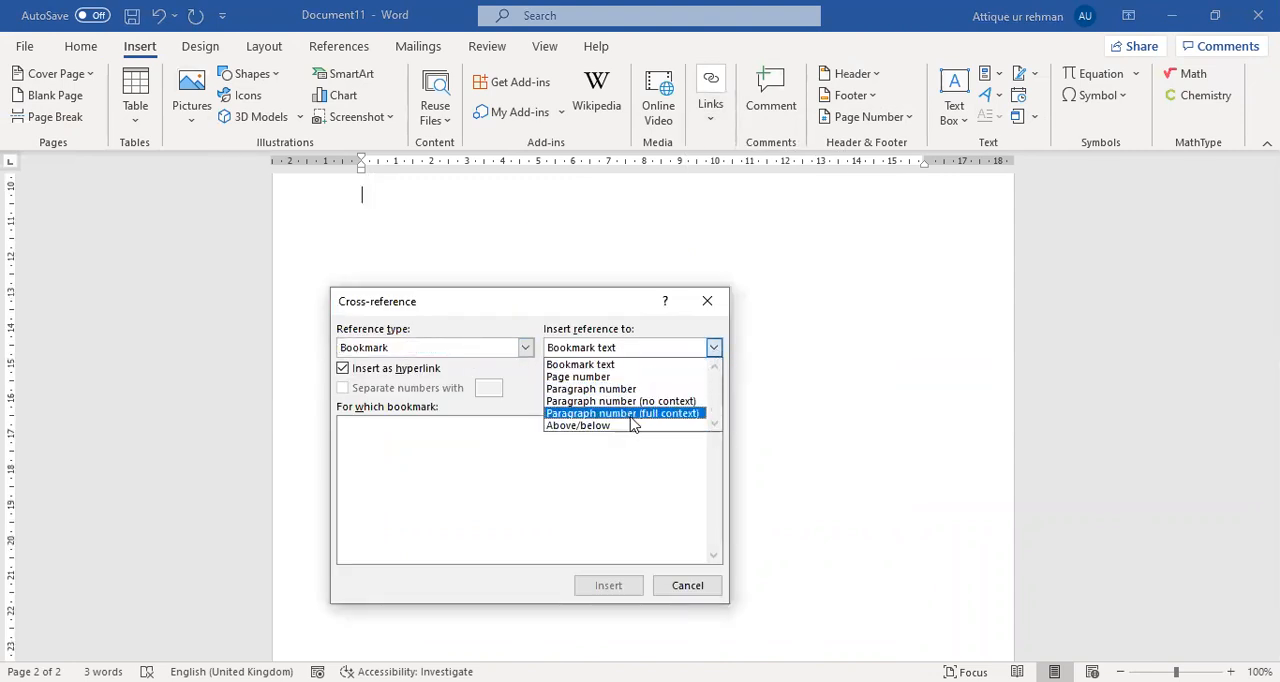
{"action": "left_click", "coordinate": [522, 355]}
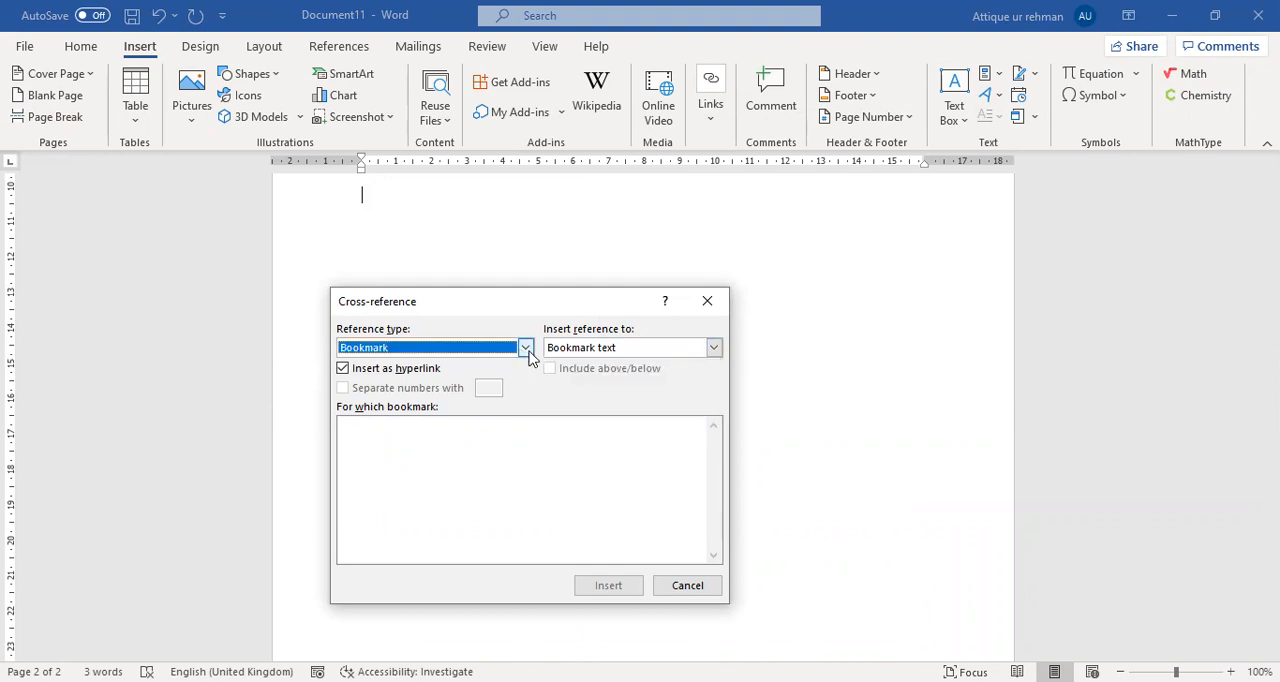
{"action": "left_click", "coordinate": [528, 352]}
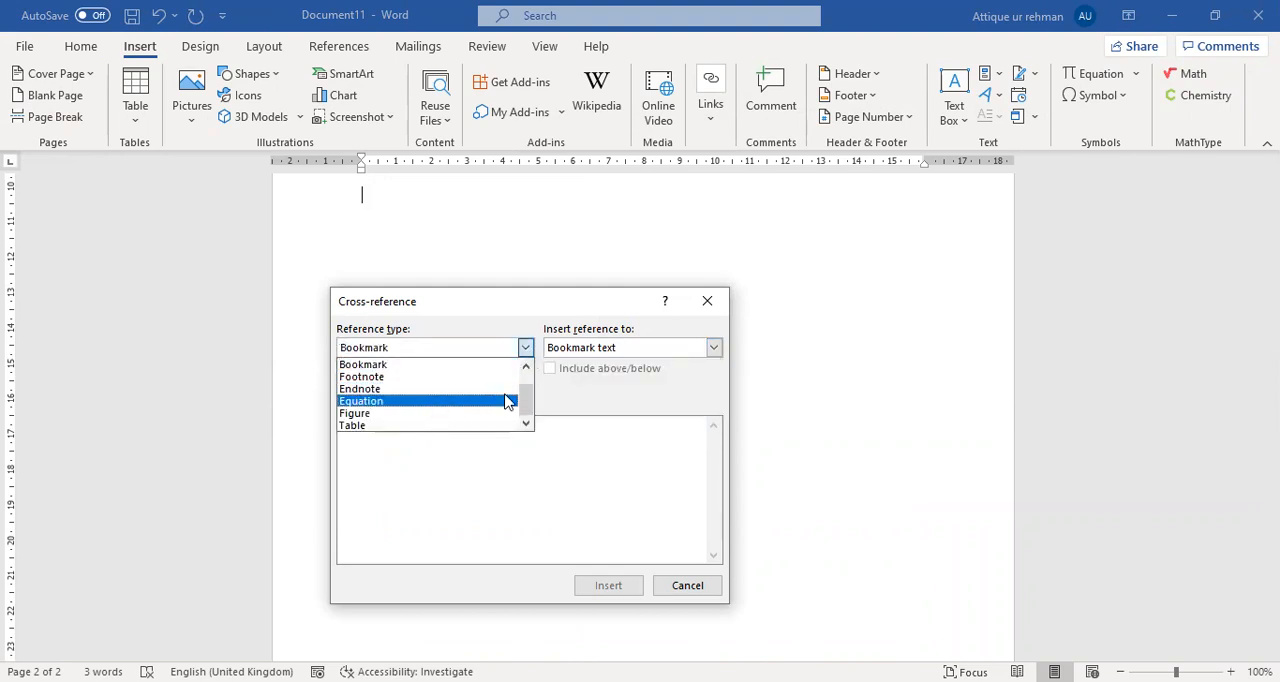
{"action": "left_click_drag", "start_coordinate": [526, 392], "coordinate": [530, 370]}
{"action": "left_click", "coordinate": [419, 380]}
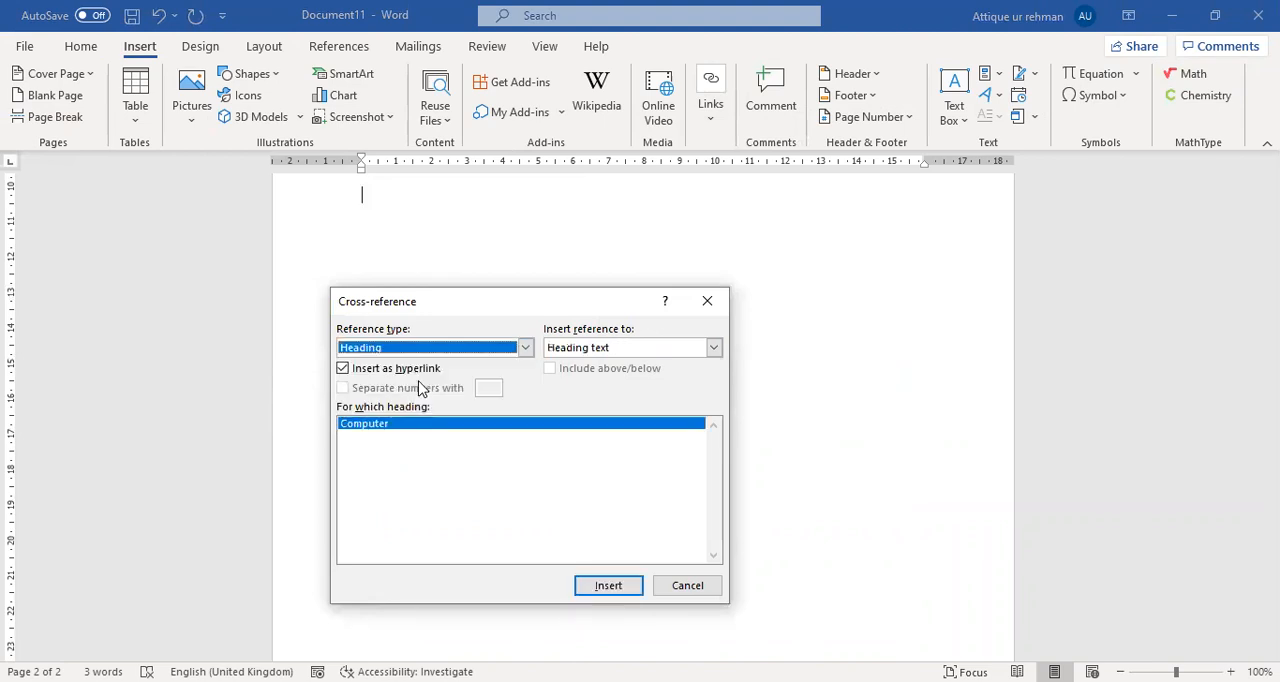
Insert the Computer heading's text as a hyperlinked cross-reference and close the dialog.
{"action": "left_click", "coordinate": [713, 349]}
{"action": "left_click", "coordinate": [713, 349]}
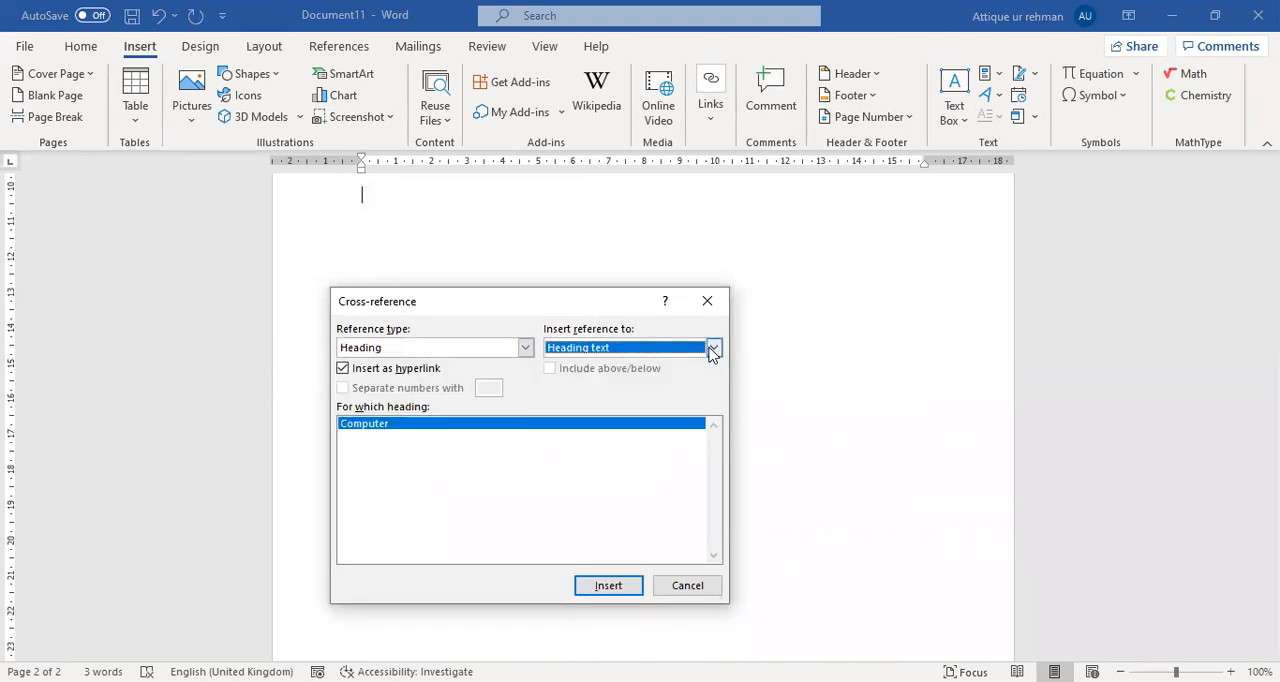
{"action": "left_click", "coordinate": [713, 348]}
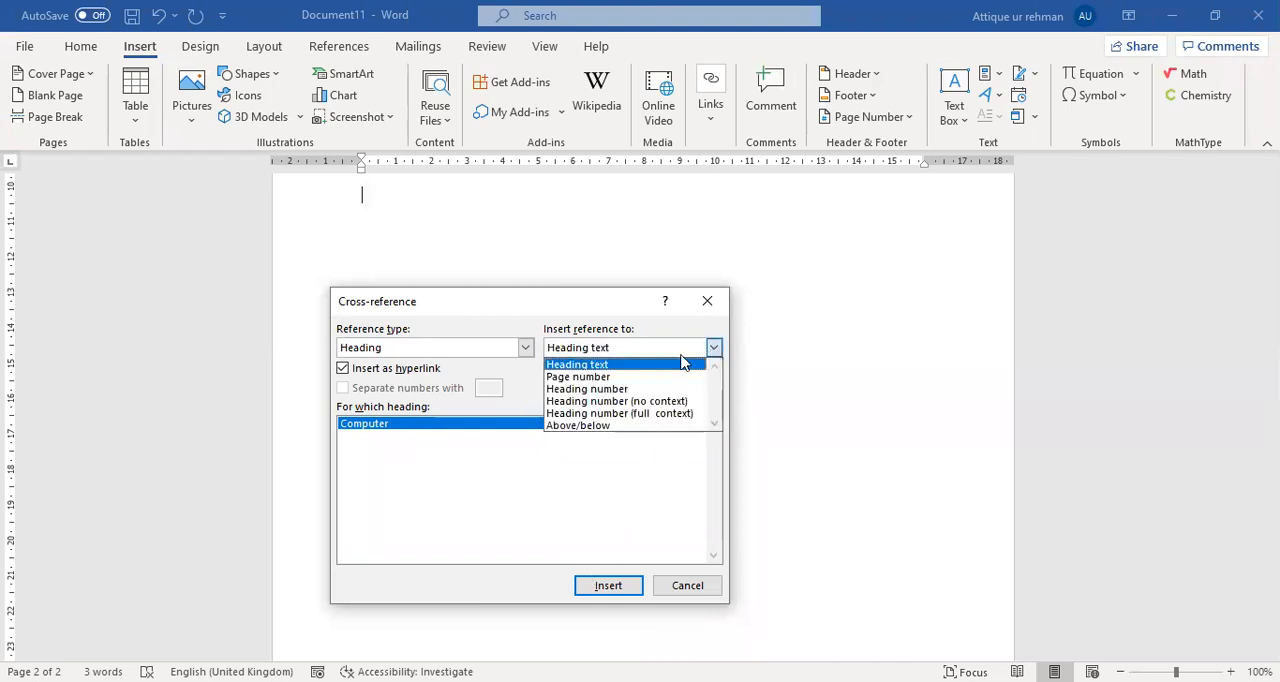
{"action": "left_click", "coordinate": [612, 364]}
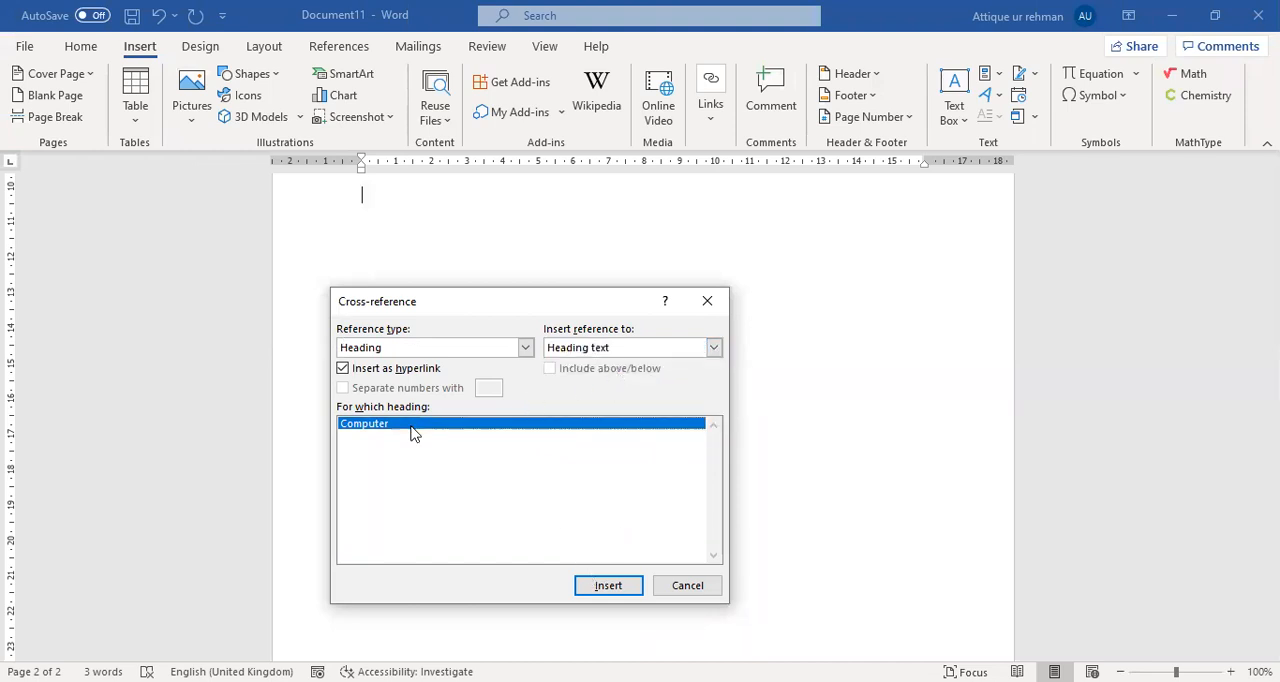
{"action": "left_click", "coordinate": [606, 586]}
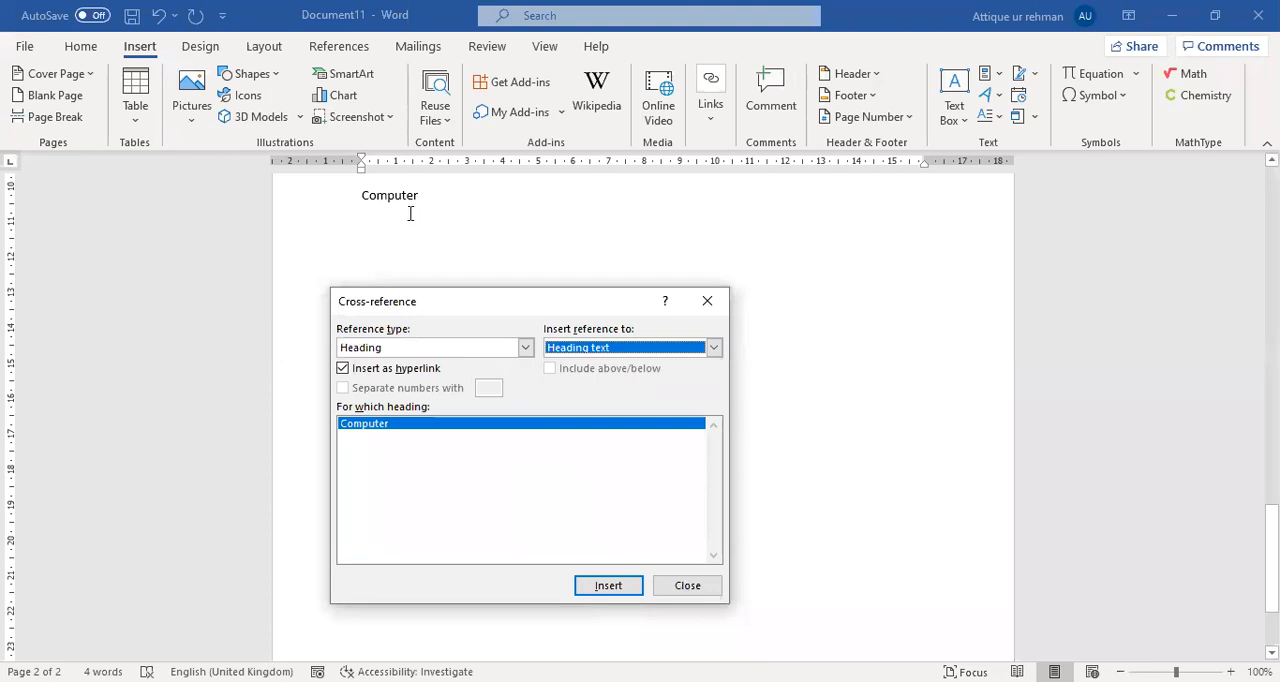
{"action": "left_click", "coordinate": [708, 300]}
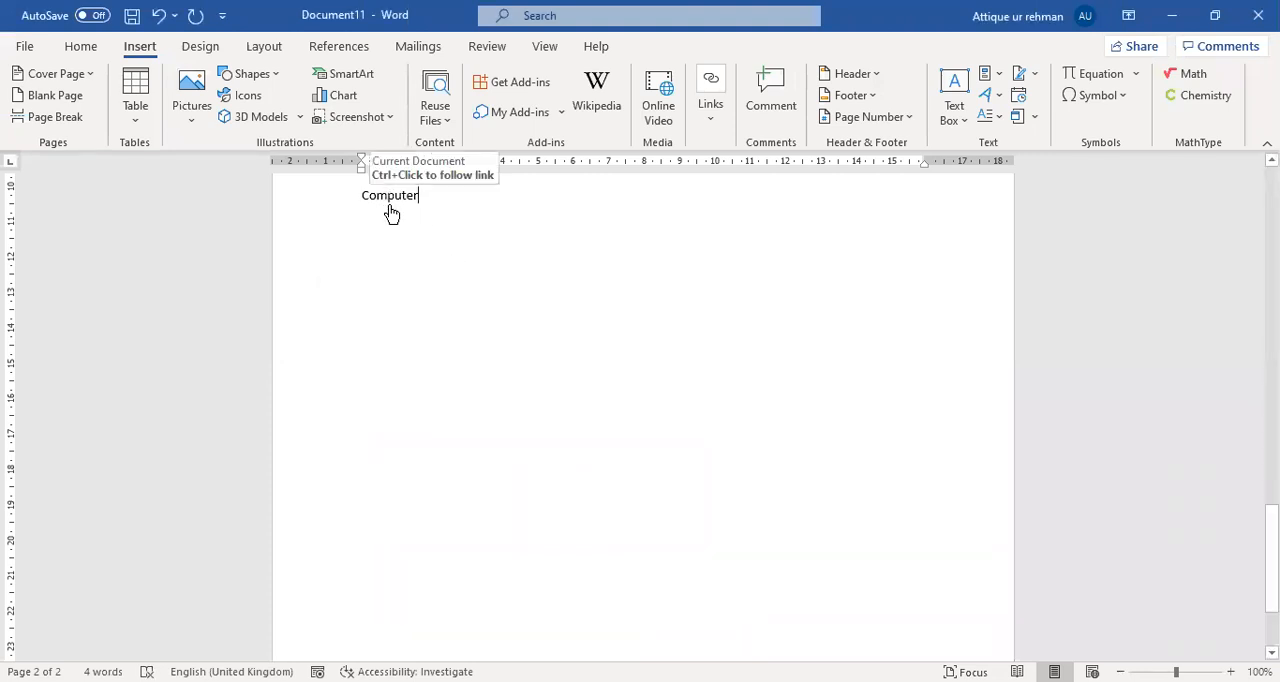
Follow the Computer cross-reference to its heading and add the line Urdu beneath that heading.
{"action": "left_click", "coordinate": [395, 202], "text": "ctrl"}
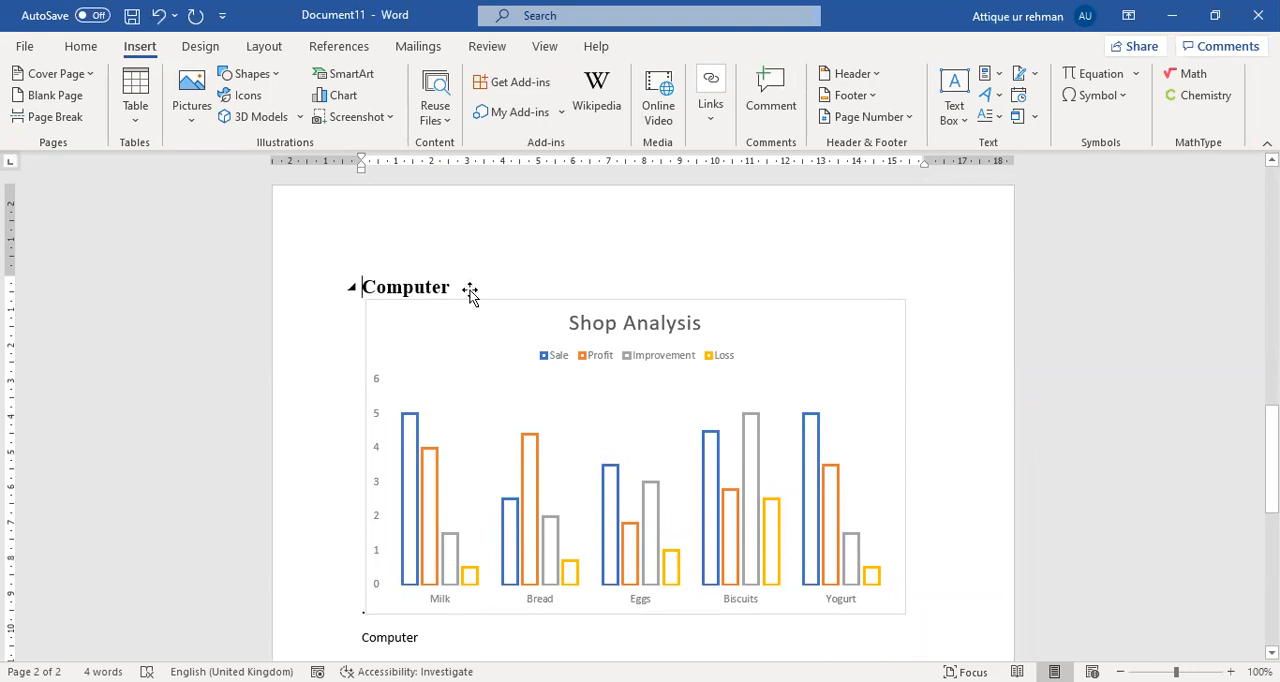
{"action": "key", "text": "Return"}
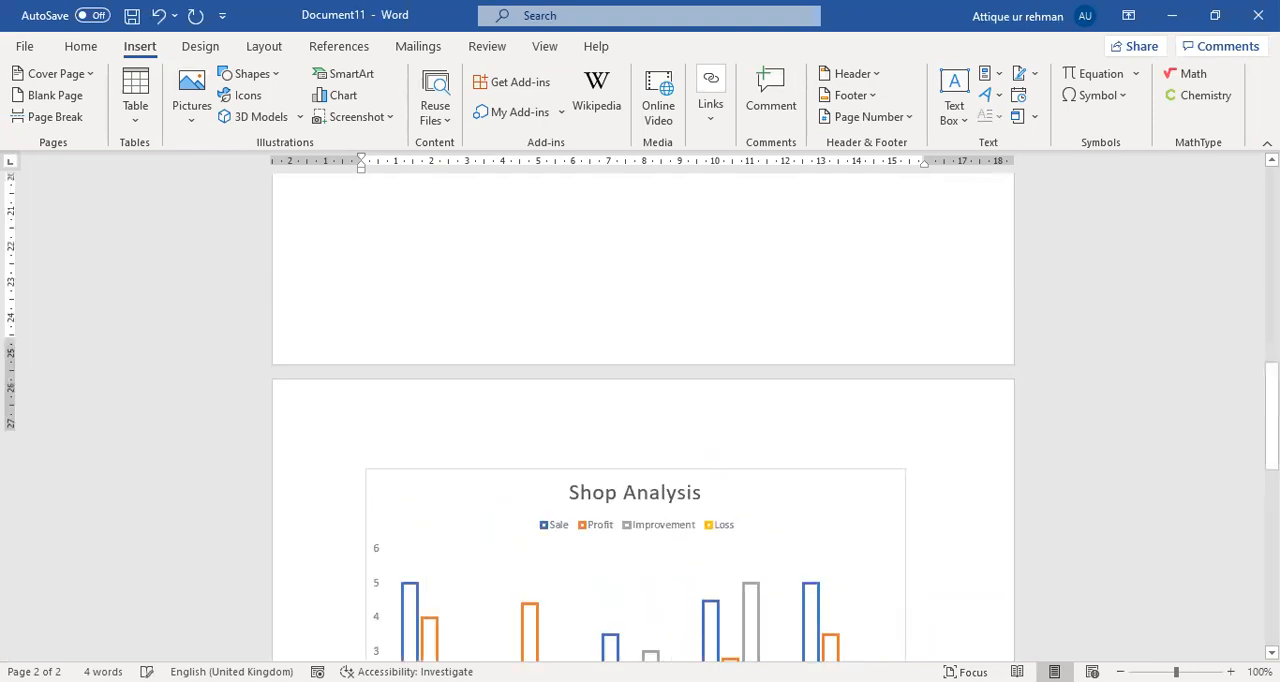
{"action": "type", "text": "urd"}
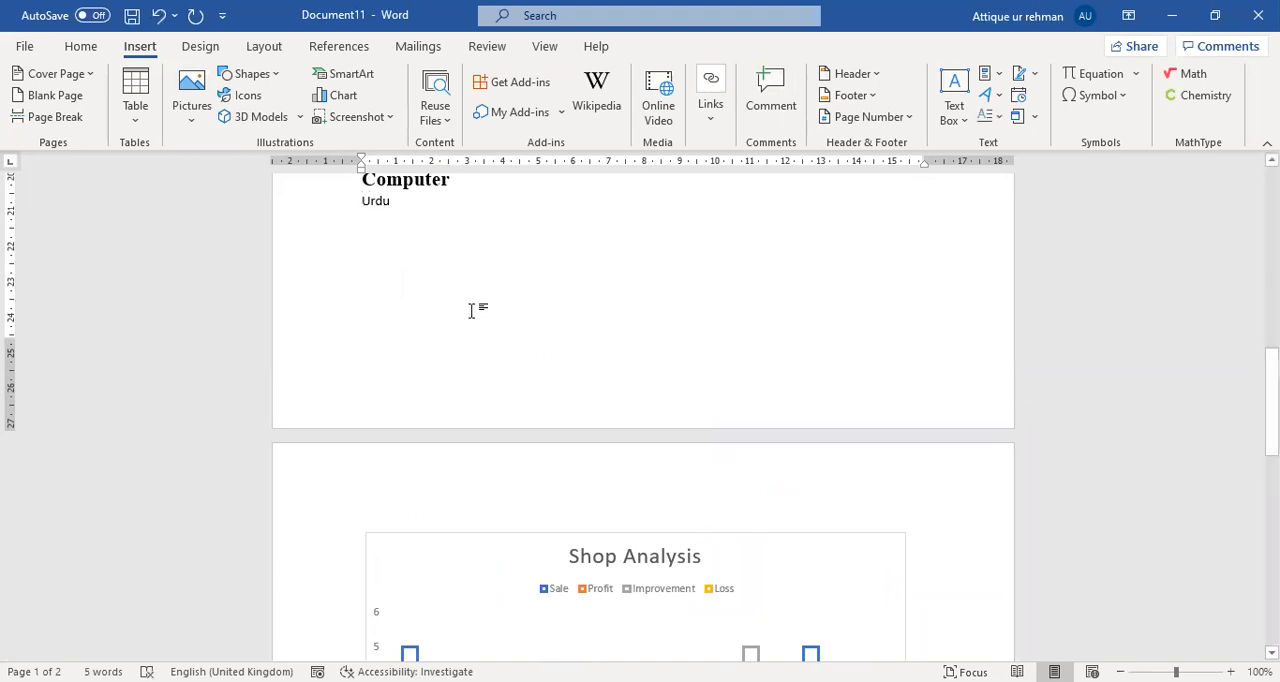
Bookmark the word Urdu below the Computer heading with the name UrduRef.
{"action": "left_click_drag", "start_coordinate": [363, 204], "coordinate": [396, 204]}
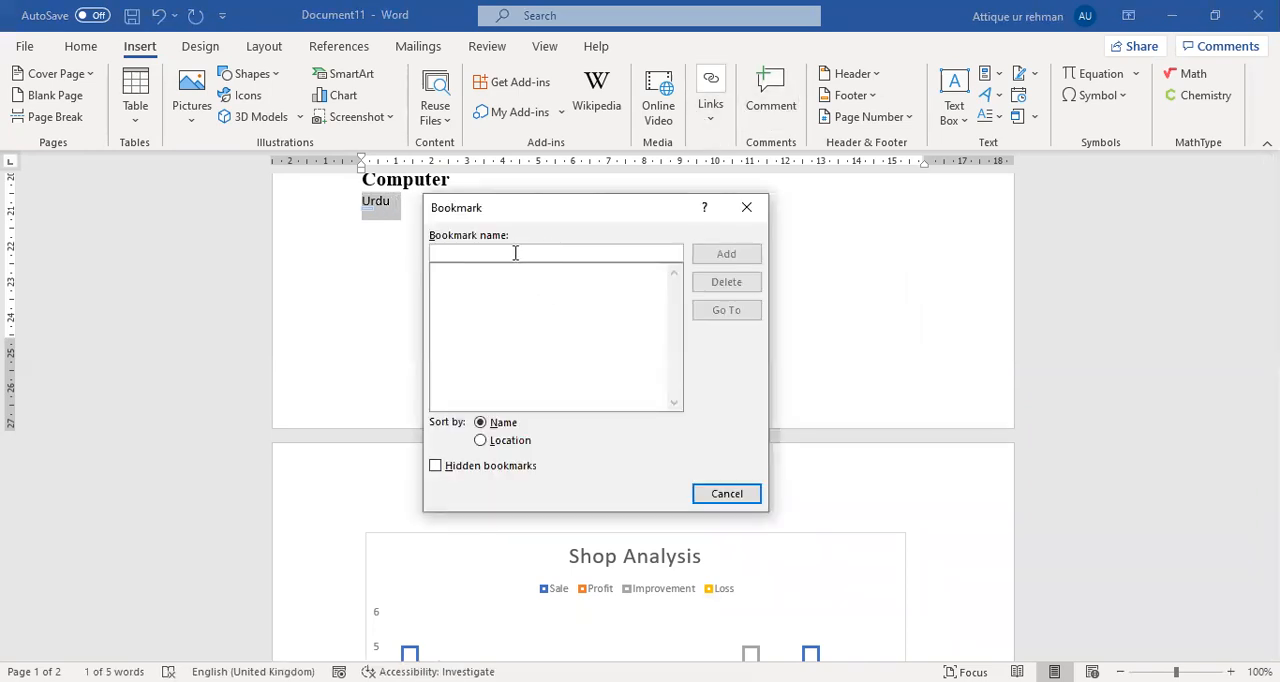
{"action": "type", "text": "U"}
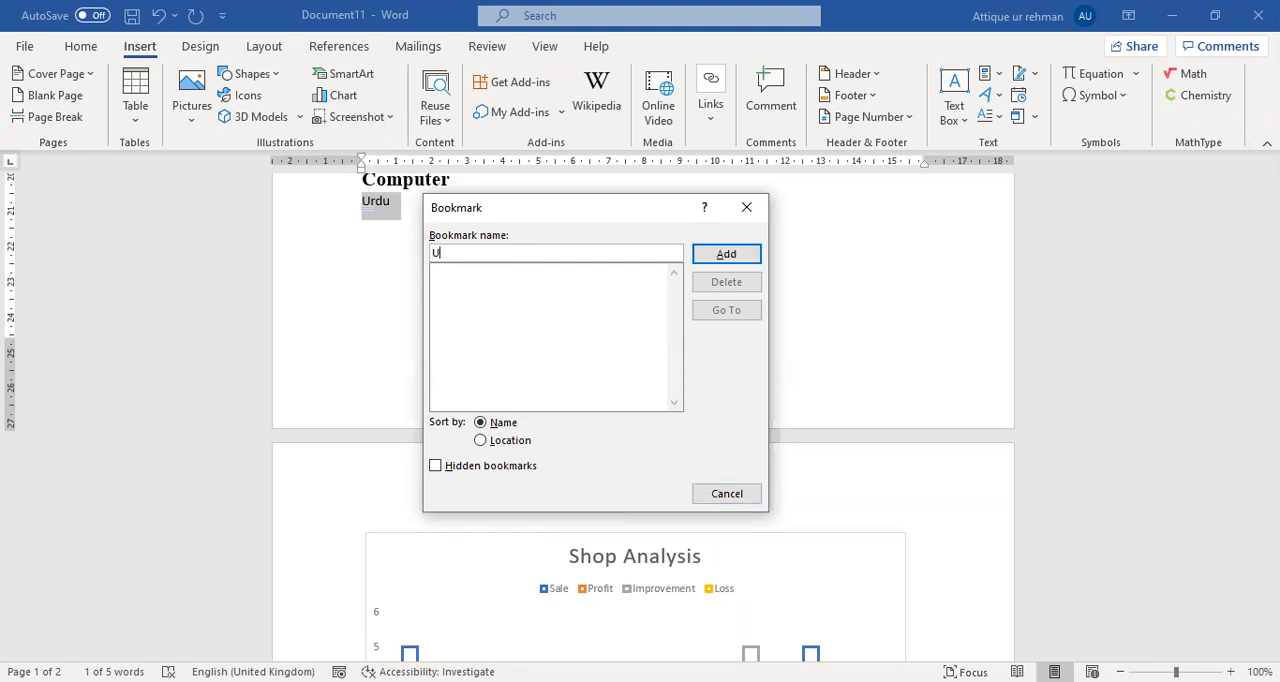
{"action": "type", "text": "rdu ref"}
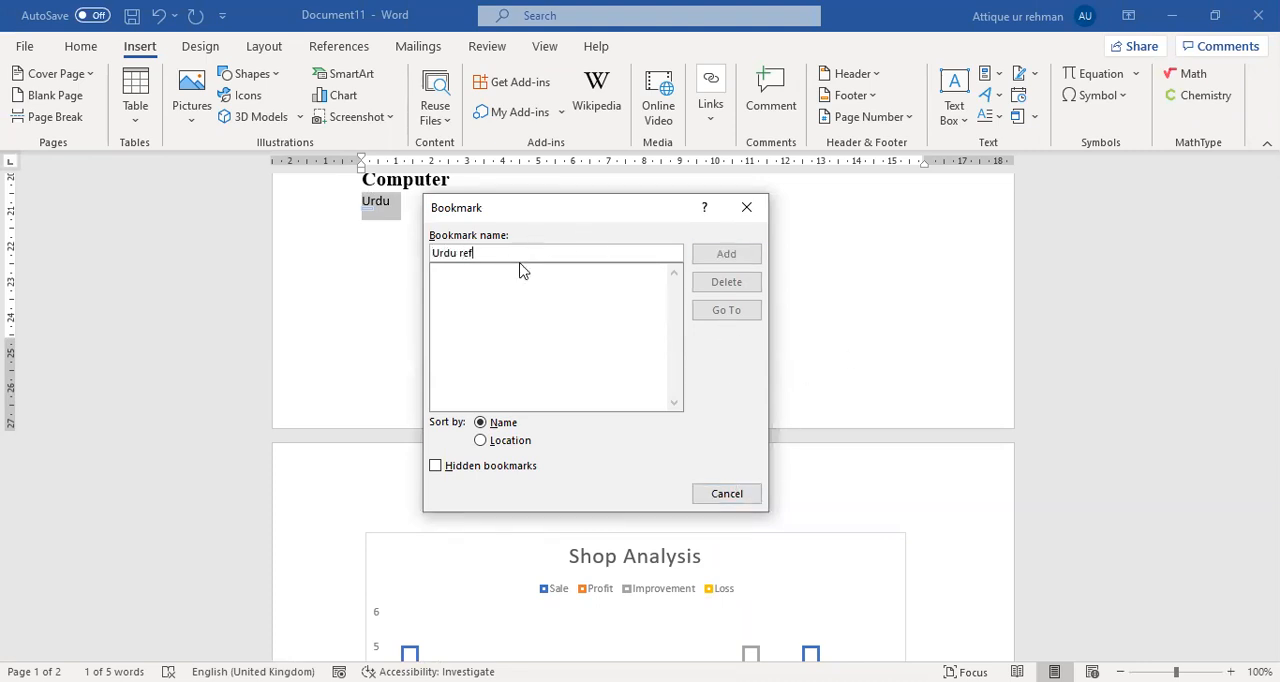
{"action": "key", "text": "BackSpace"}
{"action": "left_click", "coordinate": [733, 259]}
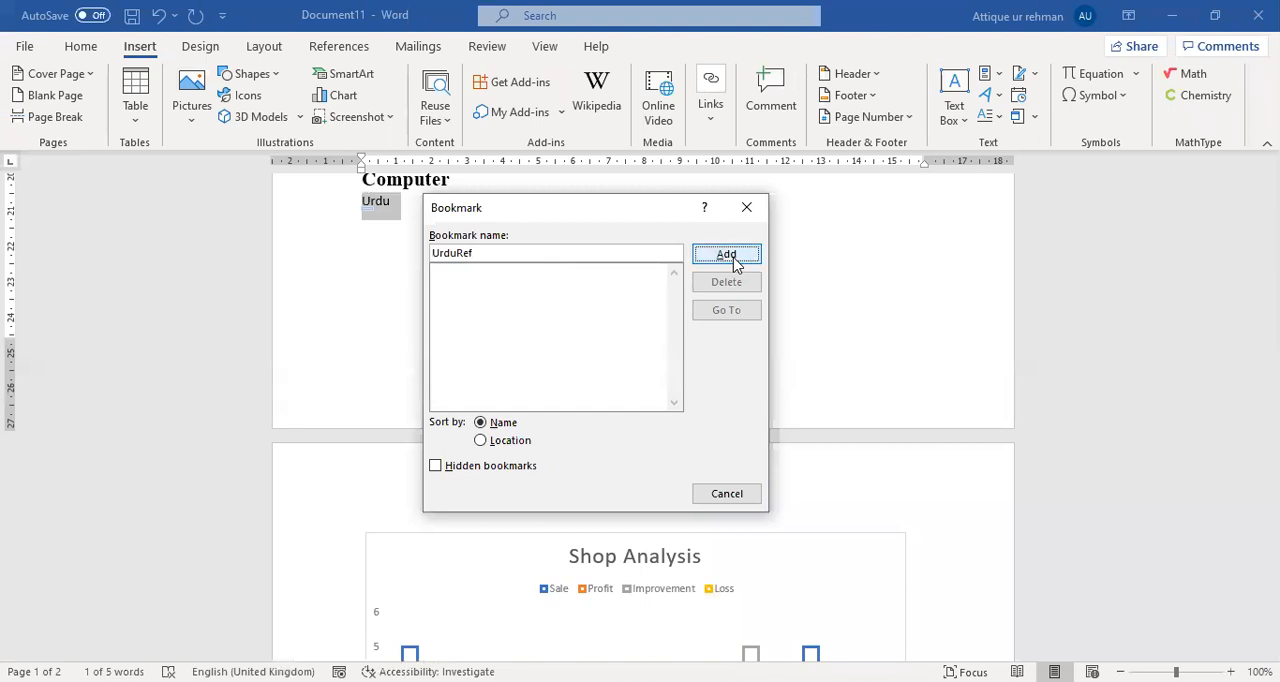
Start a cross-reference on a new line below the Computer reference, with Bookmark as the reference type.
{"action": "scroll", "coordinate": [514, 314], "scroll_direction": "down", "scroll_amount": 9}
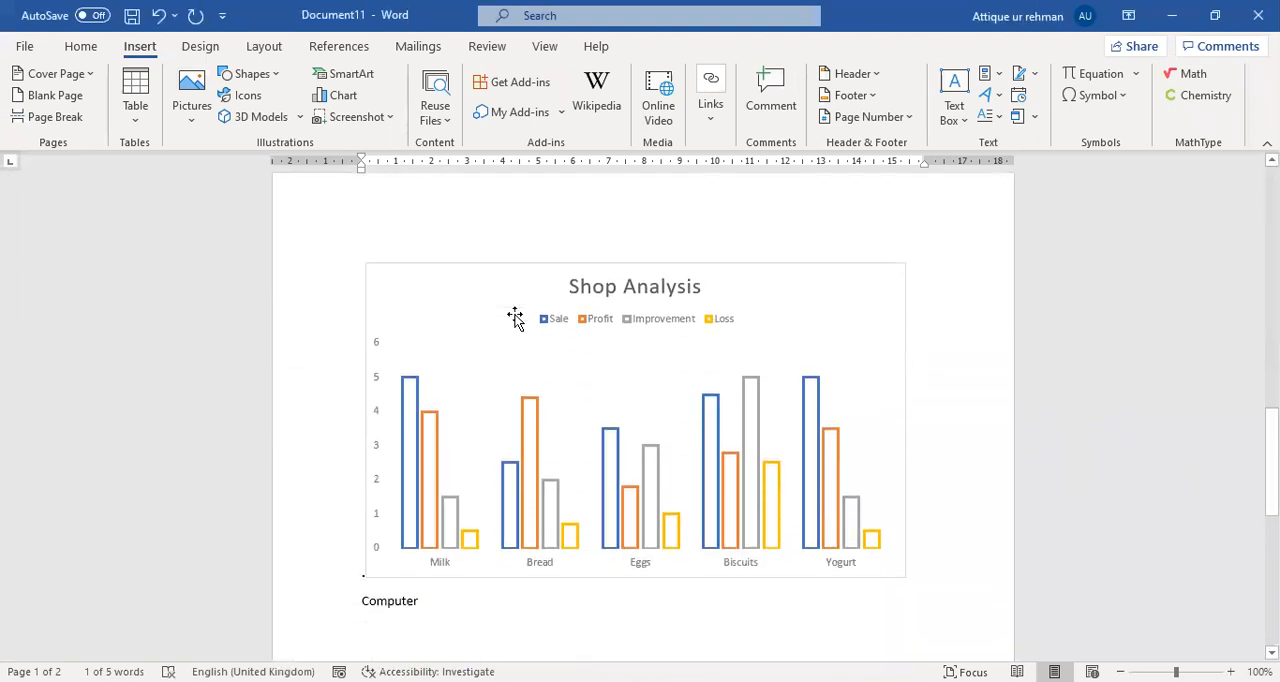
{"action": "left_click", "coordinate": [447, 332]}
{"action": "key", "text": "Return"}
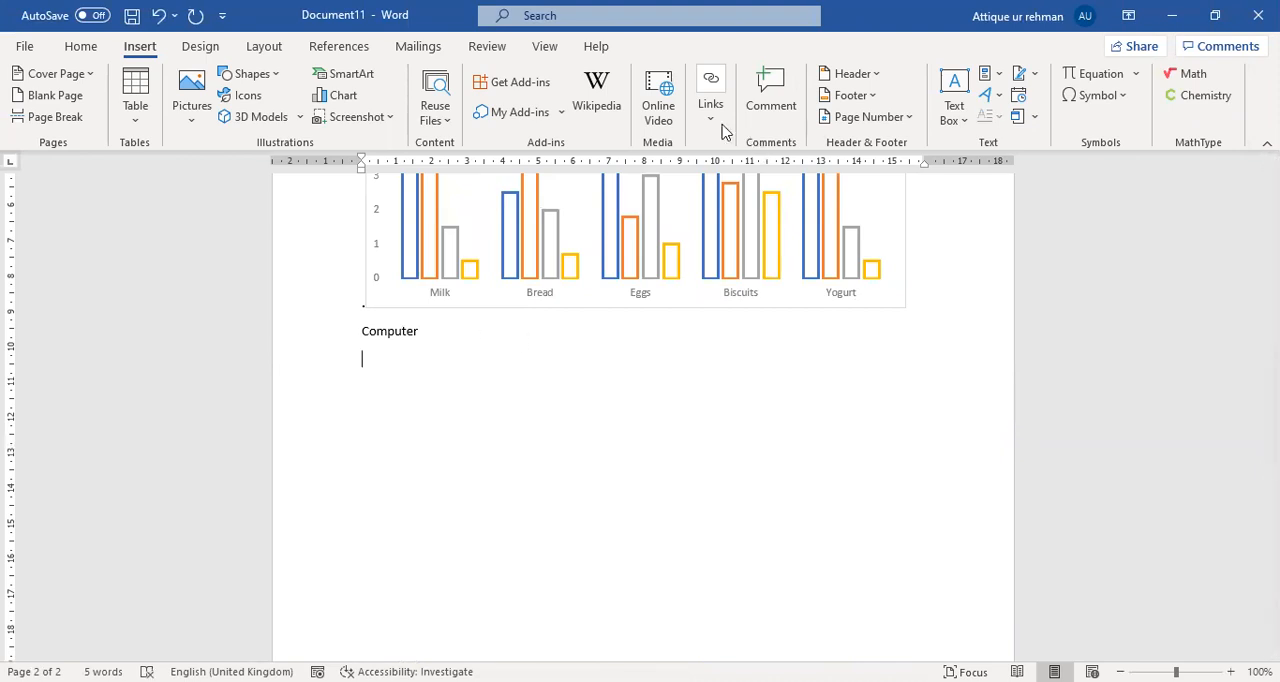
{"action": "left_click", "coordinate": [806, 238]}
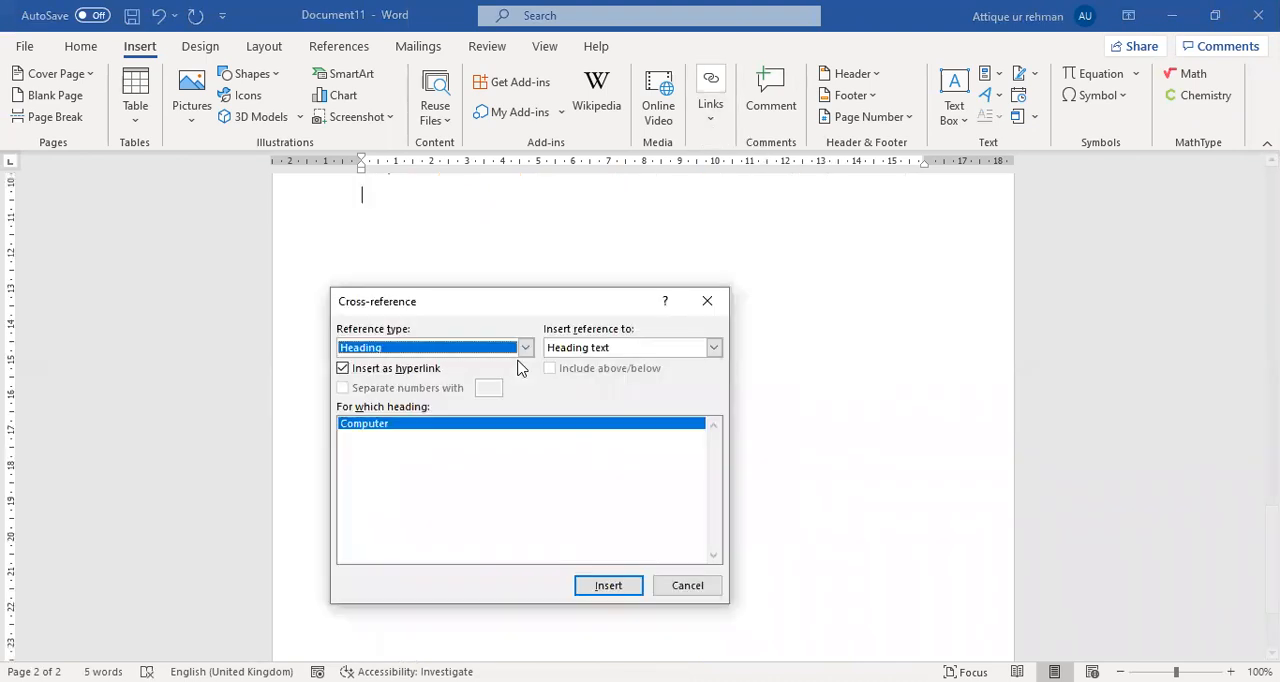
{"action": "left_click", "coordinate": [525, 347]}
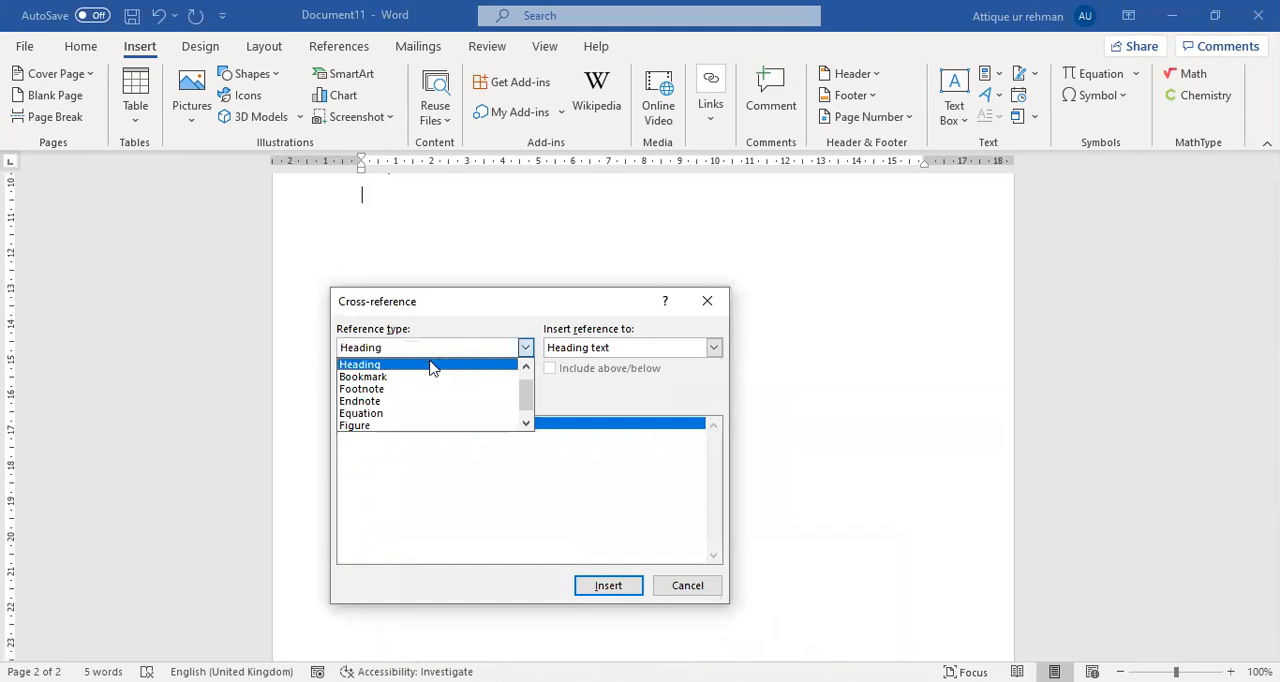
{"action": "left_click", "coordinate": [397, 379]}
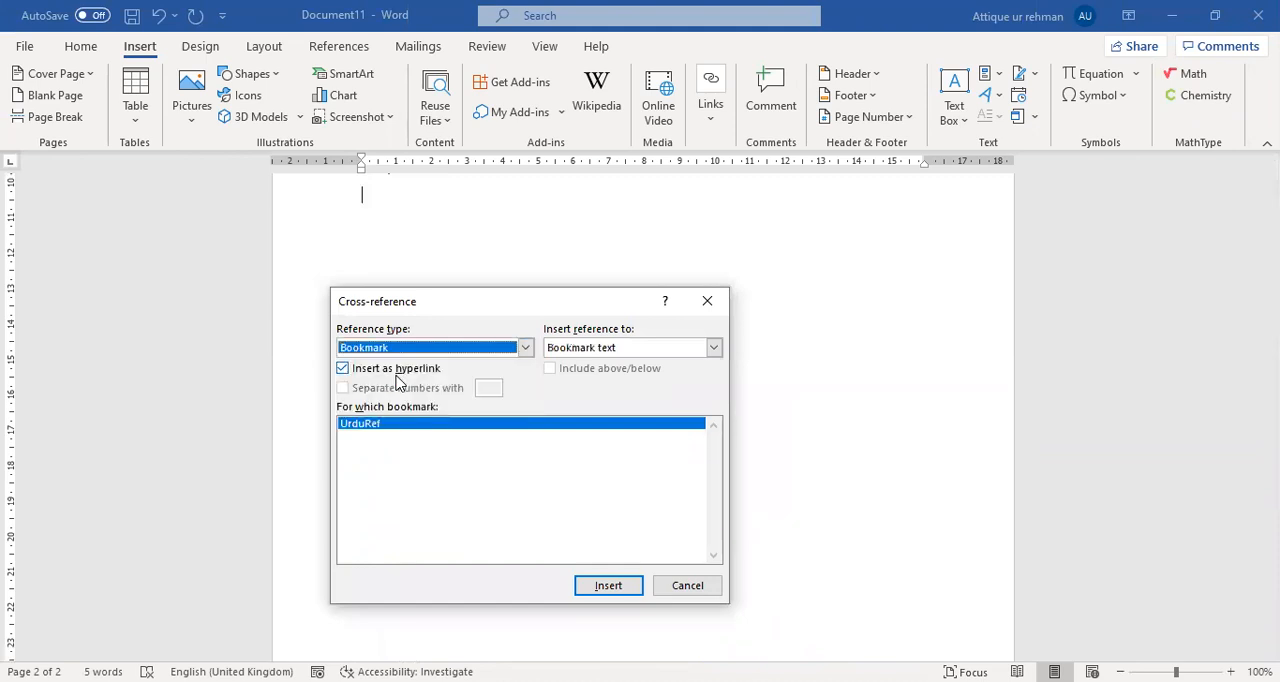
Insert the UrduRef bookmark's text as a hyperlinked cross-reference and close the dialog.
{"action": "left_click", "coordinate": [714, 348]}
{"action": "left_click", "coordinate": [714, 350]}
{"action": "left_click", "coordinate": [714, 350]}
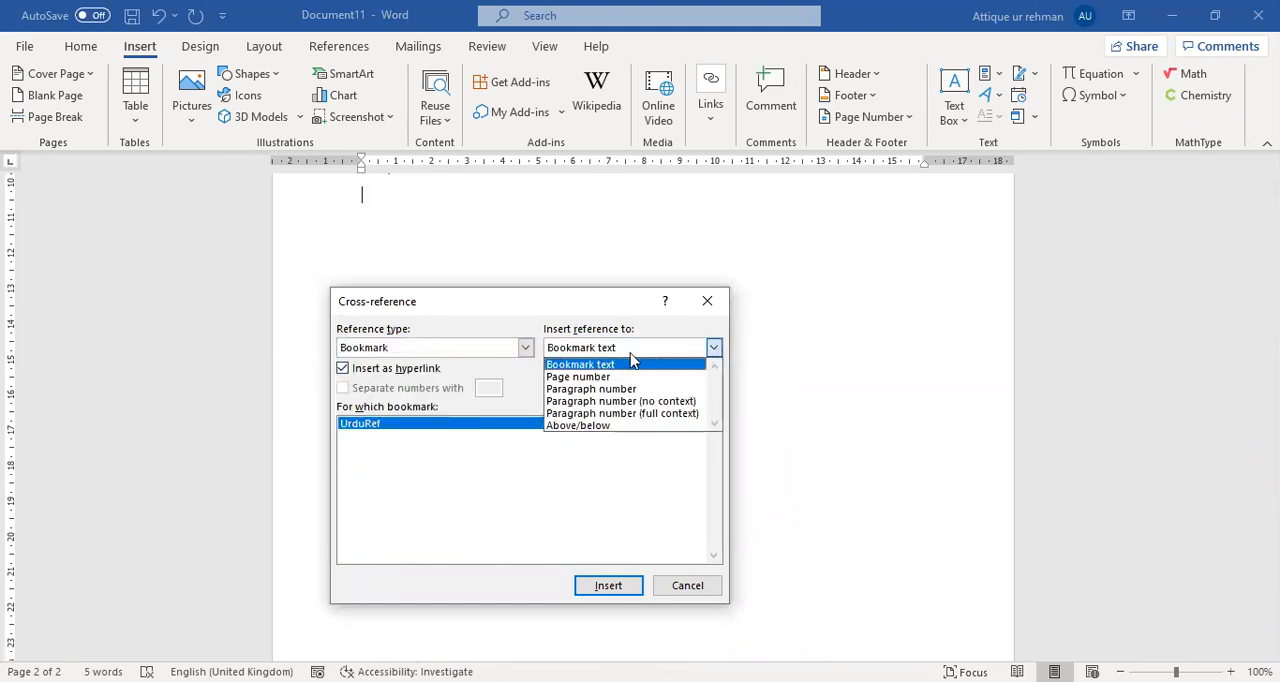
{"action": "left_click", "coordinate": [624, 365]}
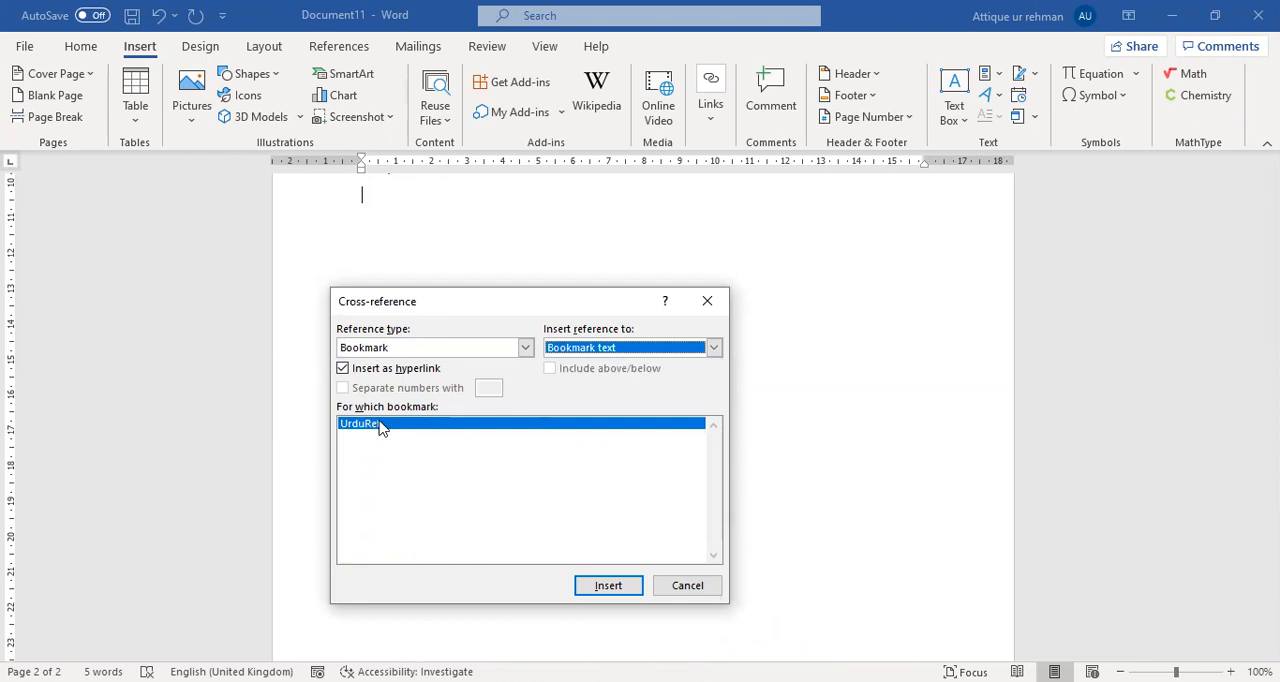
{"action": "left_click", "coordinate": [606, 585]}
{"action": "left_click", "coordinate": [707, 301]}
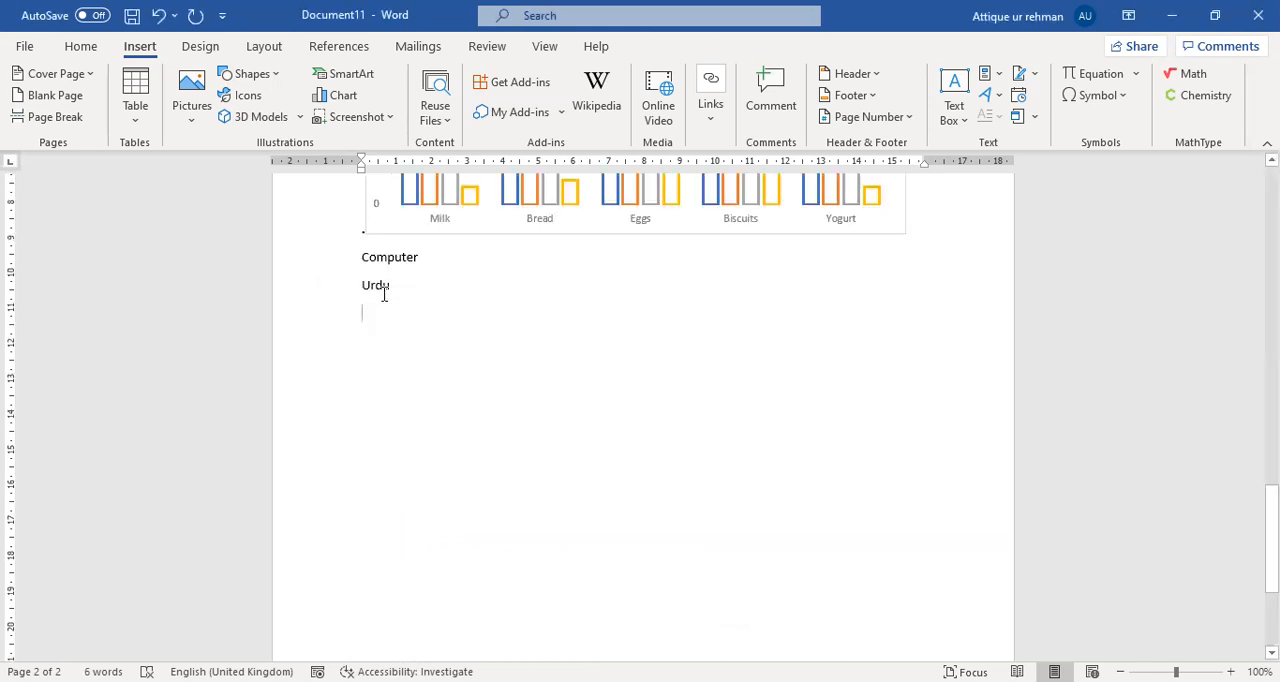
Follow the Urdu cross-reference below the chart to the bookmarked word.
{"action": "left_click", "coordinate": [381, 290], "text": "ctrl"}
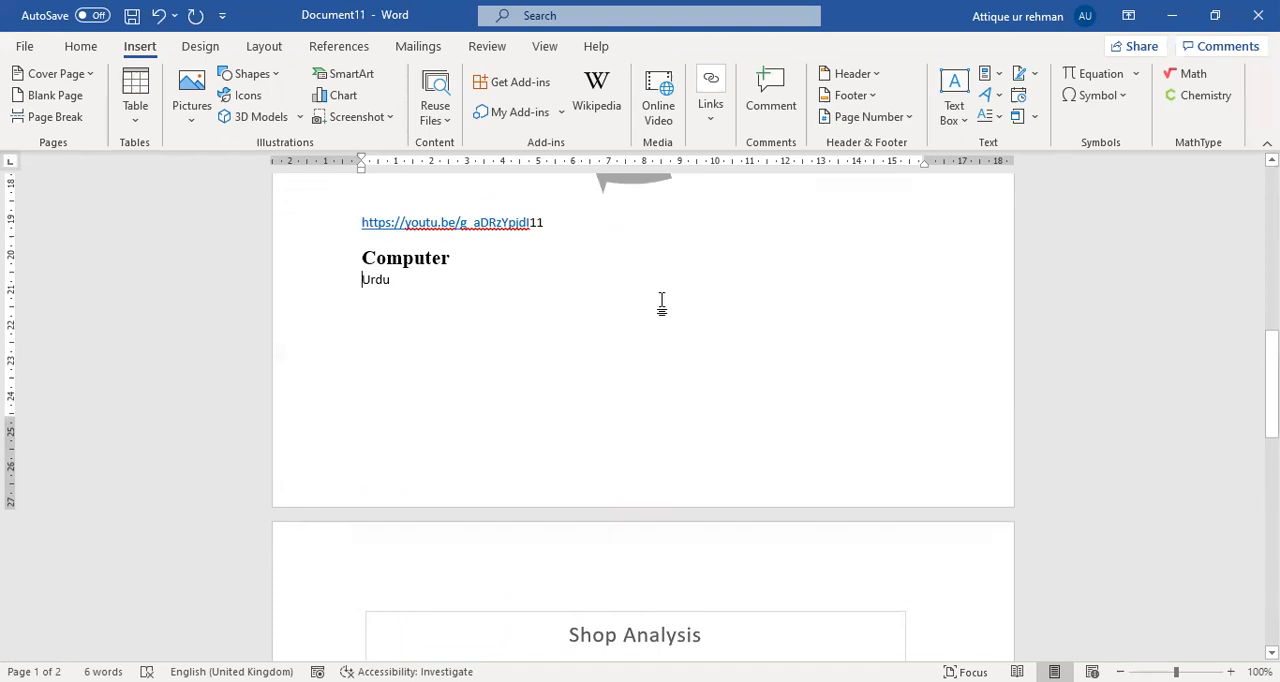
{"action": "scroll", "coordinate": [687, 371], "scroll_direction": "down", "scroll_amount": 2}
{"action": "scroll", "coordinate": [688, 371], "scroll_direction": "down", "scroll_amount": 9}
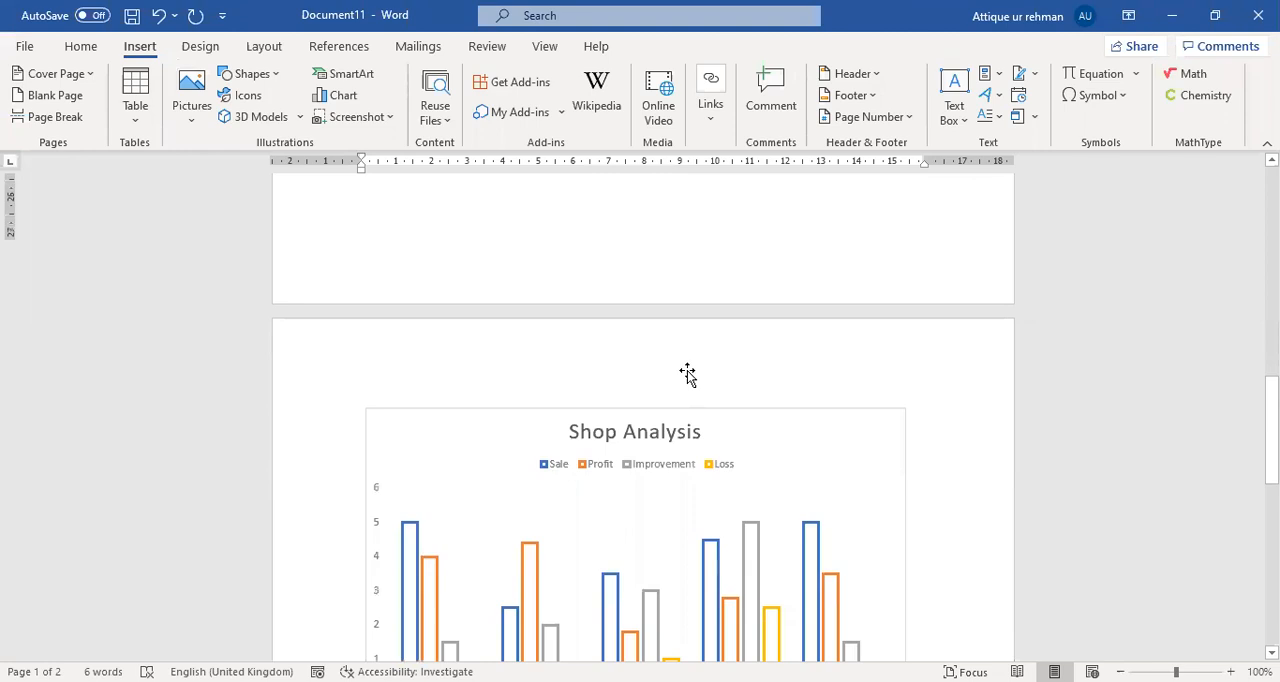
Attach the comment "Wrong subject entered" to the Urdu cross-reference below the chart.
{"action": "left_click", "coordinate": [475, 391]}
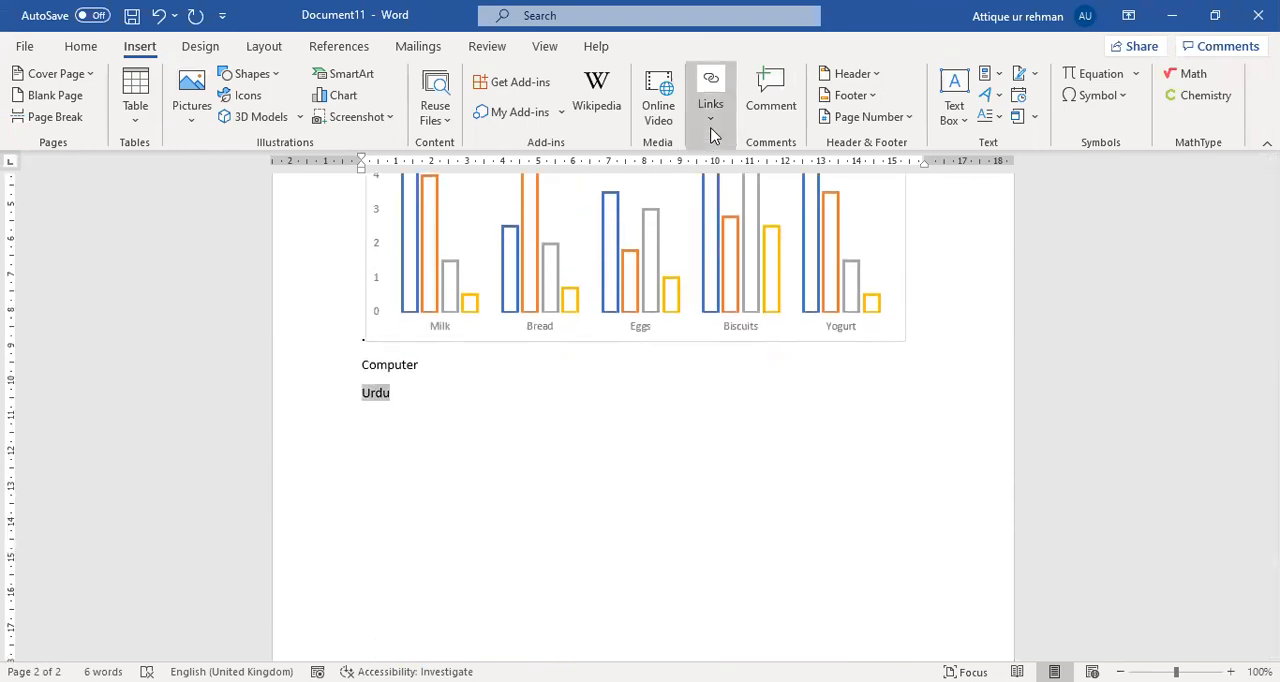
{"action": "left_click", "coordinate": [711, 130]}
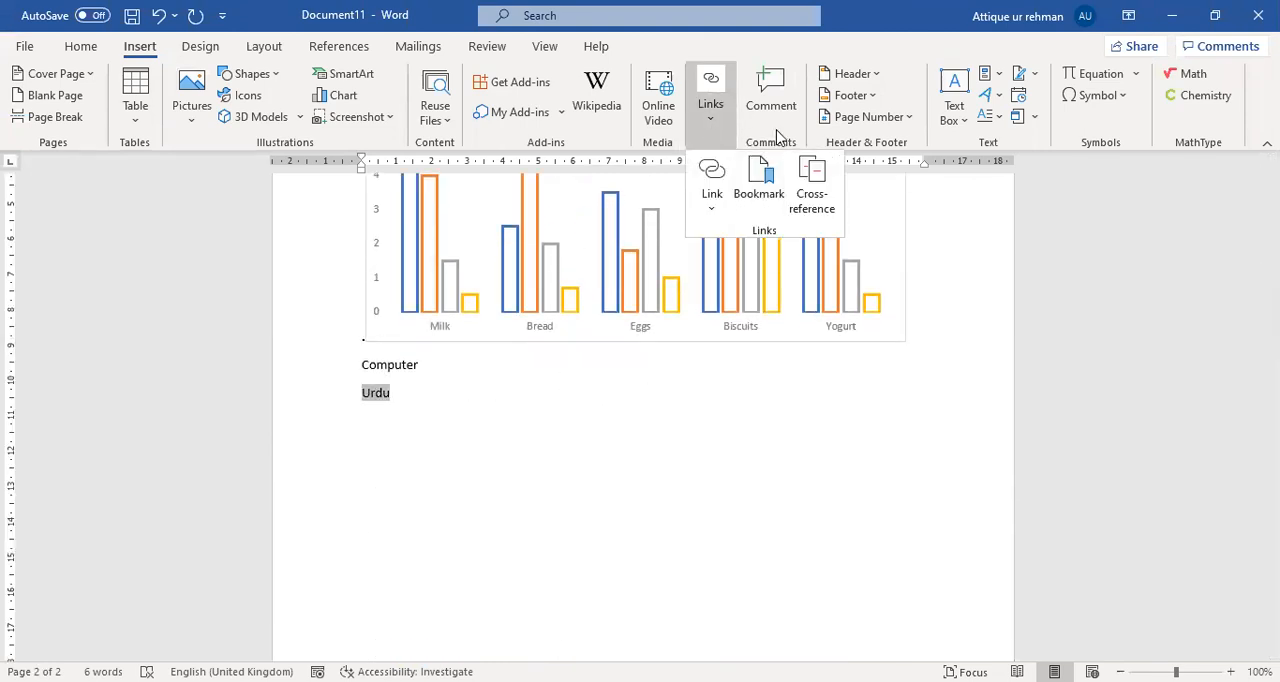
{"action": "left_click", "coordinate": [774, 126]}
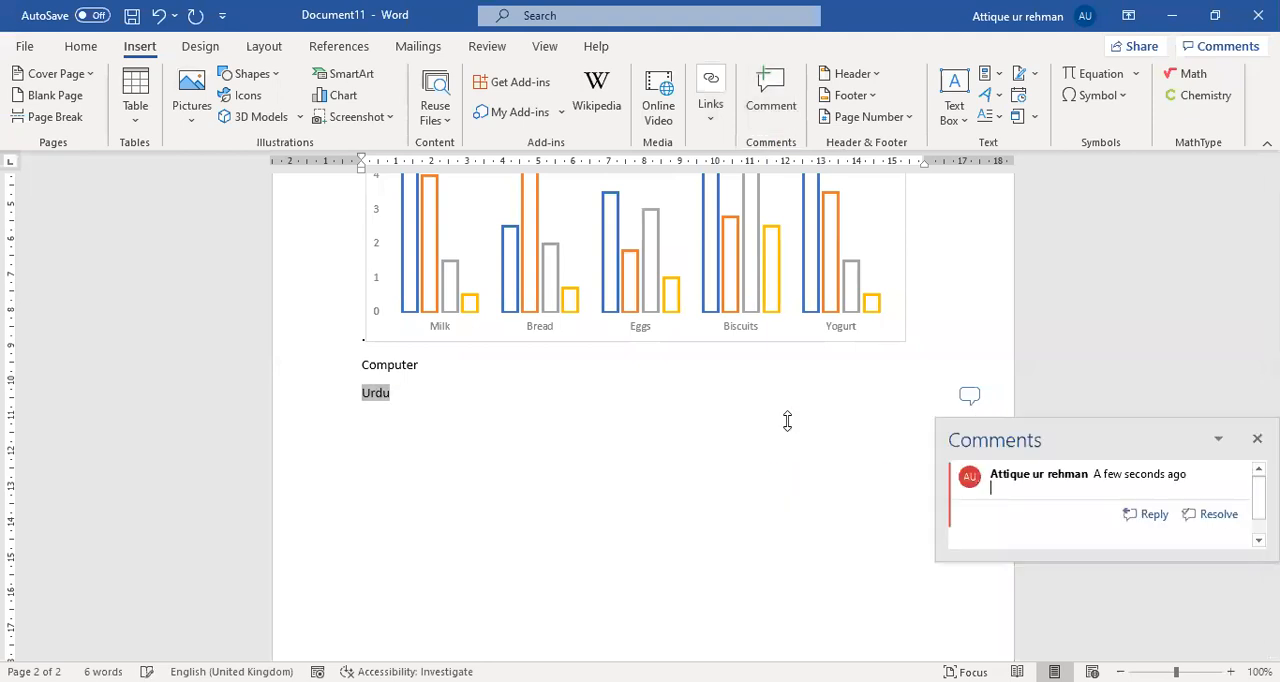
{"action": "scroll", "coordinate": [784, 451], "scroll_direction": "up", "scroll_amount": 1}
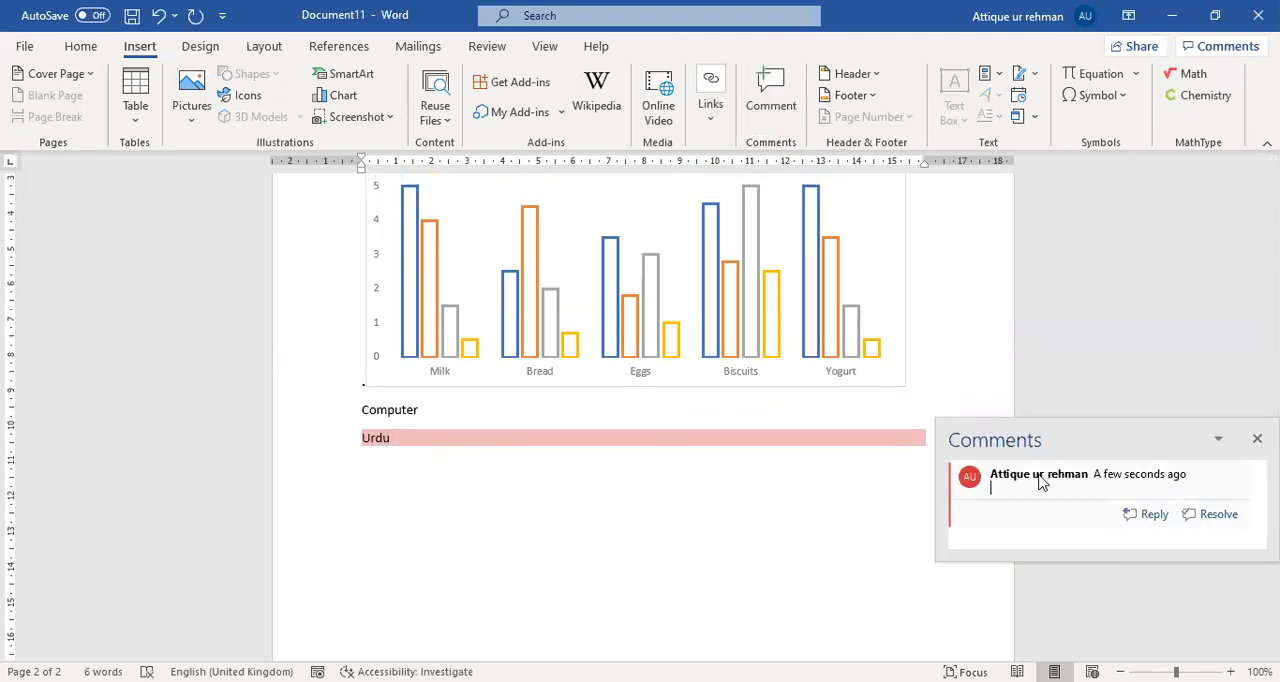
{"action": "type", "text": "Wrong subject"}
{"action": "type", "text": "entered"}
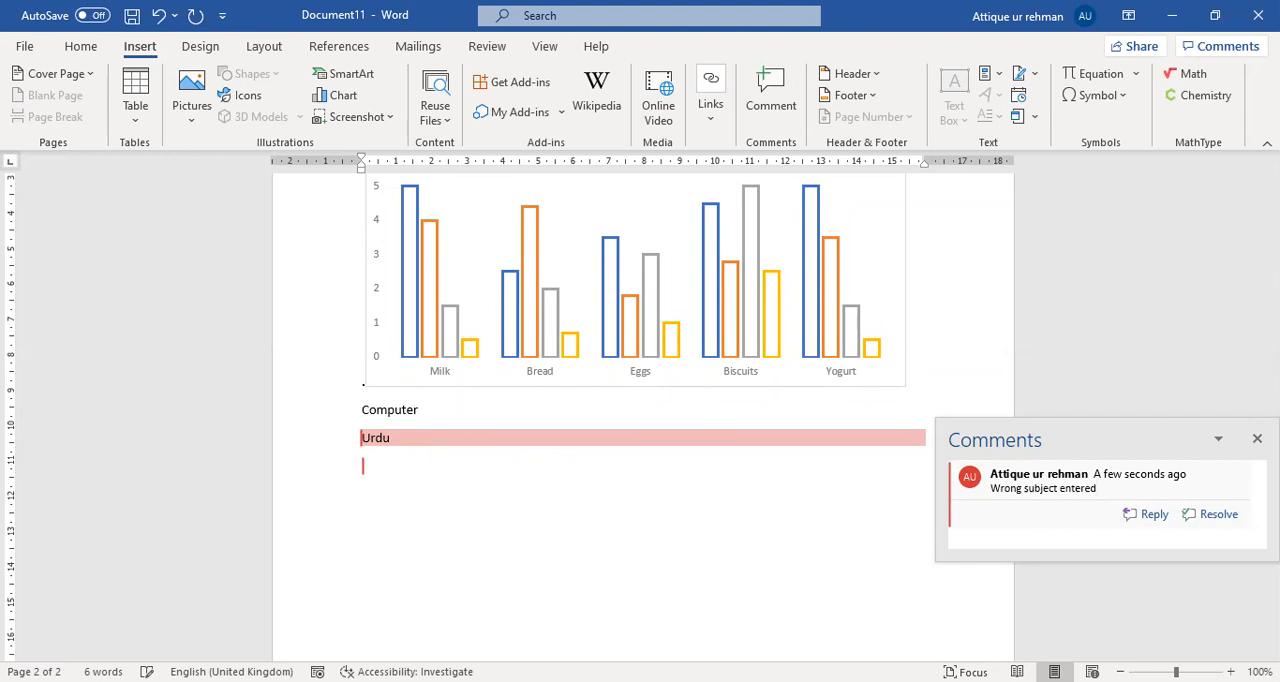
{"action": "left_click", "coordinate": [814, 494]}
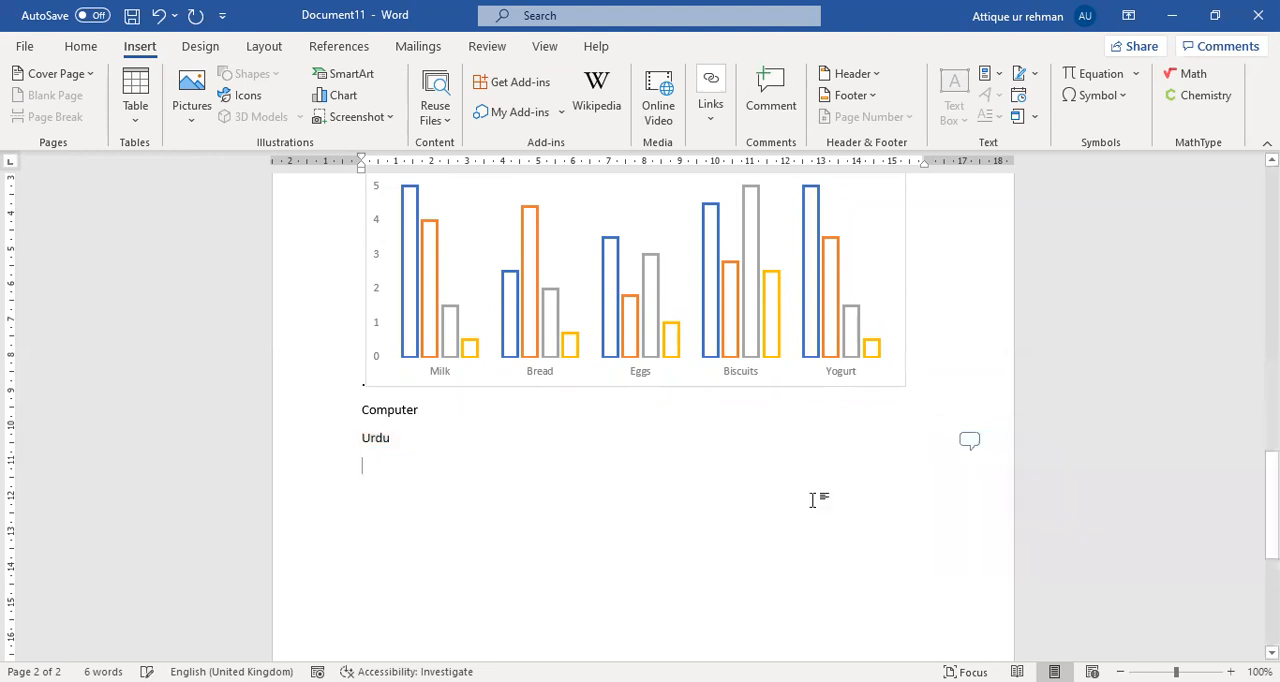
Reopen the comment beside the Urdu reference to view it, and close it again.
{"action": "left_click", "coordinate": [967, 442]}
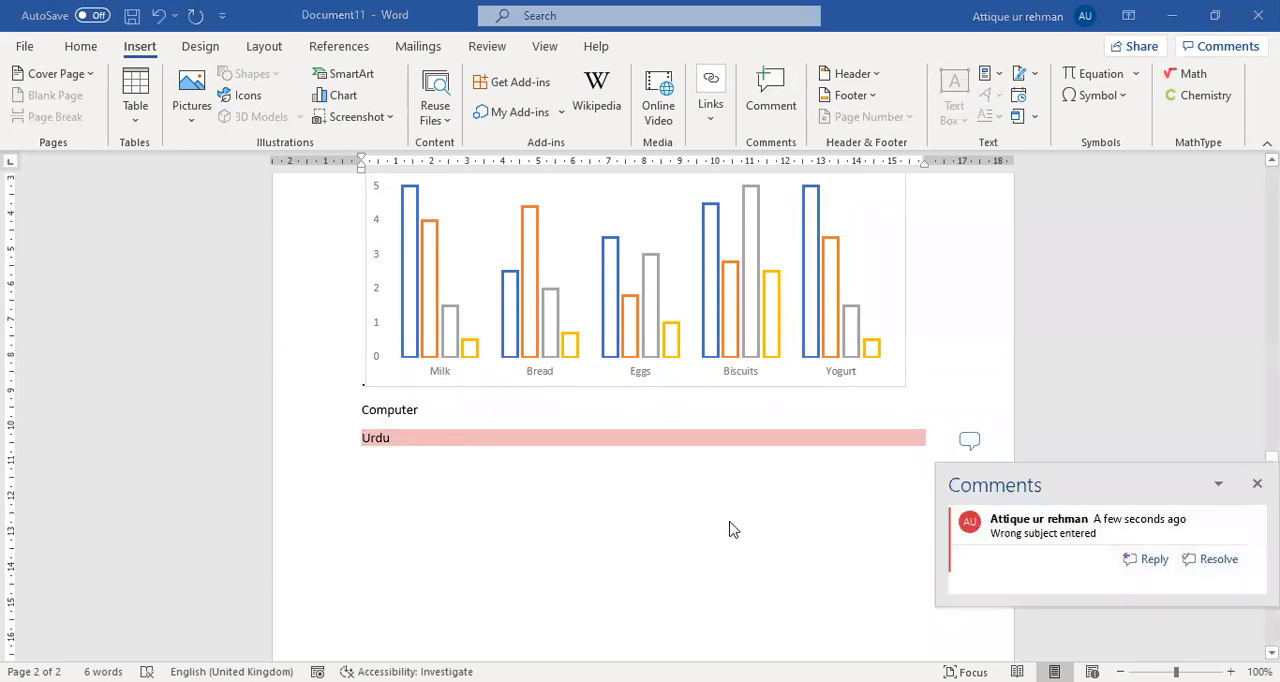
{"action": "left_click", "coordinate": [722, 577]}
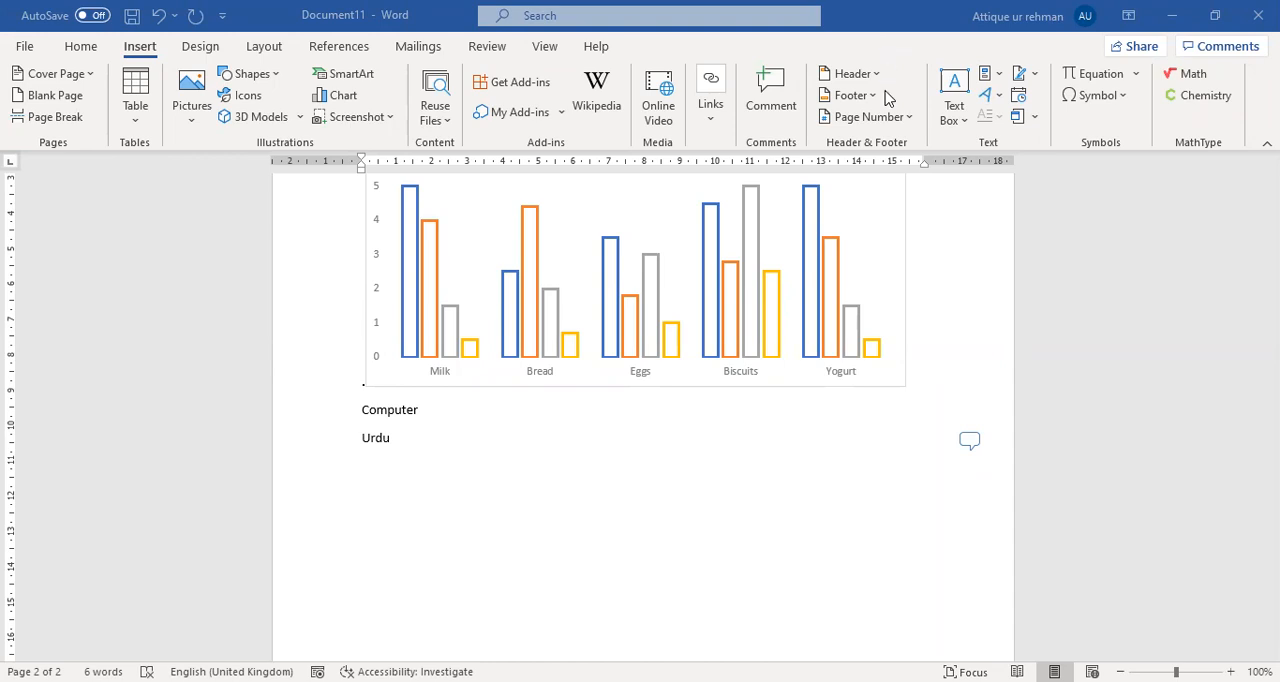
Open the first page's header for editing.
{"action": "scroll", "coordinate": [741, 470], "scroll_direction": "up", "scroll_amount": 3}
{"action": "scroll", "coordinate": [730, 455], "scroll_direction": "up", "scroll_amount": 10}
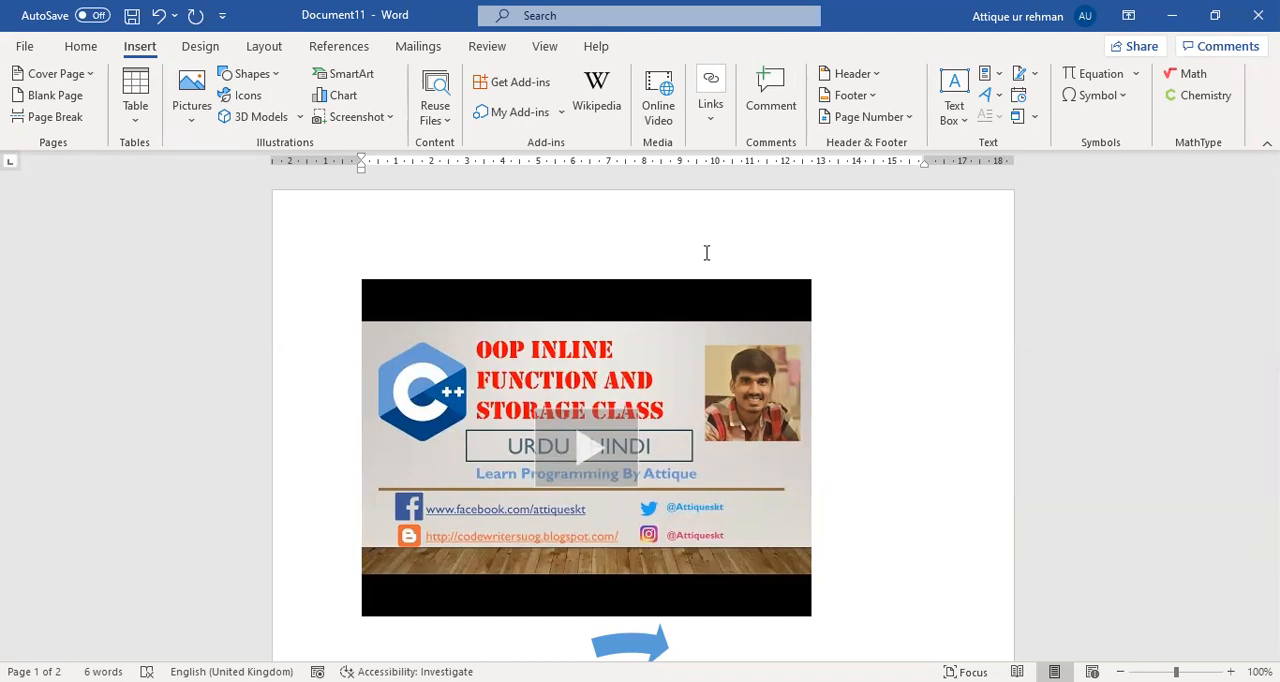
{"action": "scroll", "coordinate": [690, 276], "scroll_direction": "down", "scroll_amount": 1}
{"action": "scroll", "coordinate": [690, 276], "scroll_direction": "up", "scroll_amount": 1}
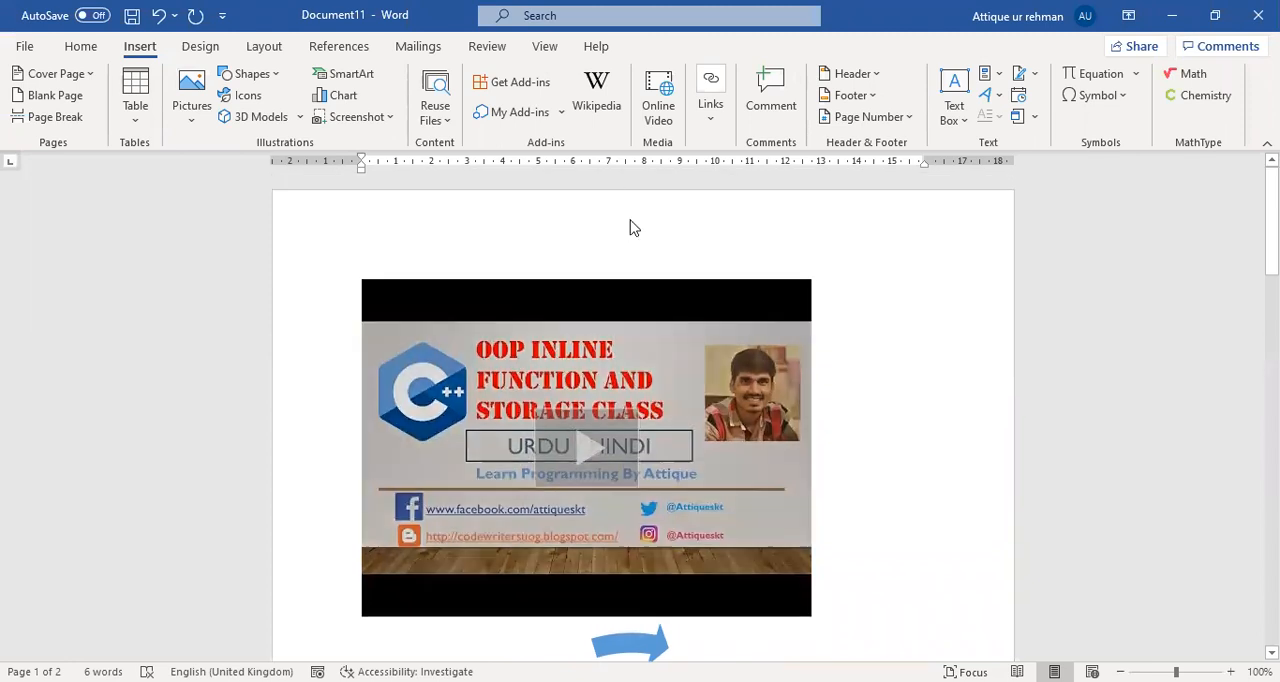
{"action": "double_click", "coordinate": [631, 220]}
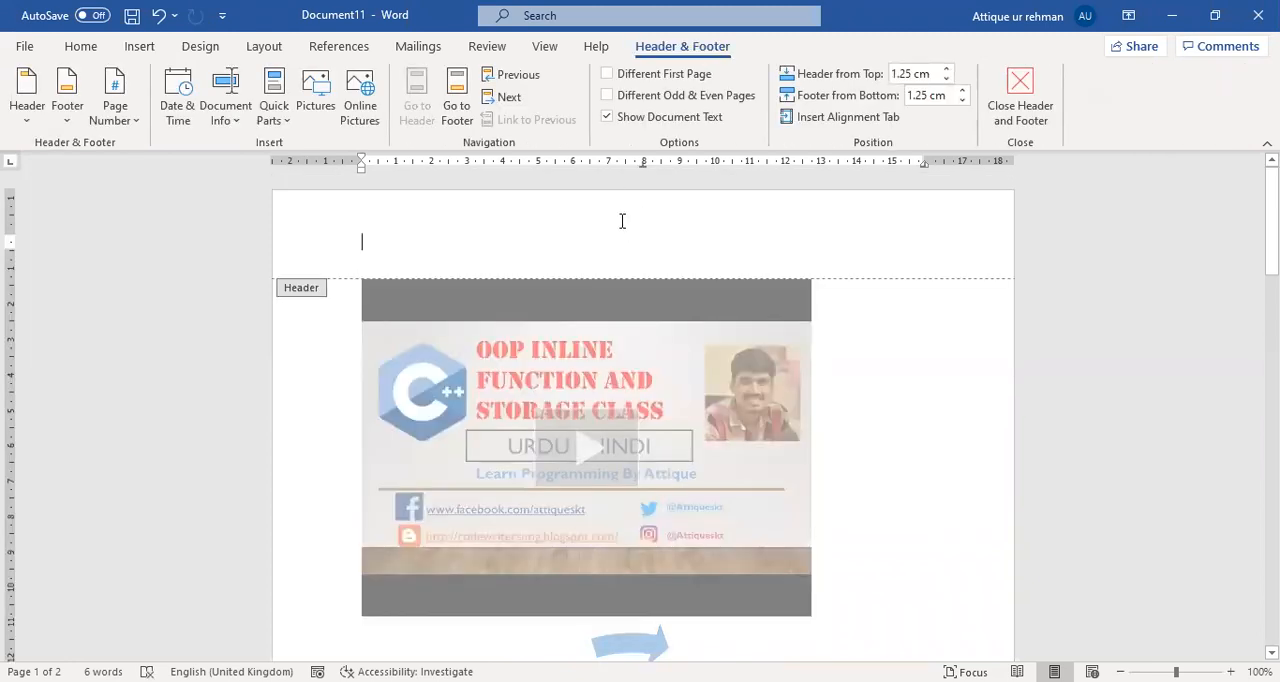
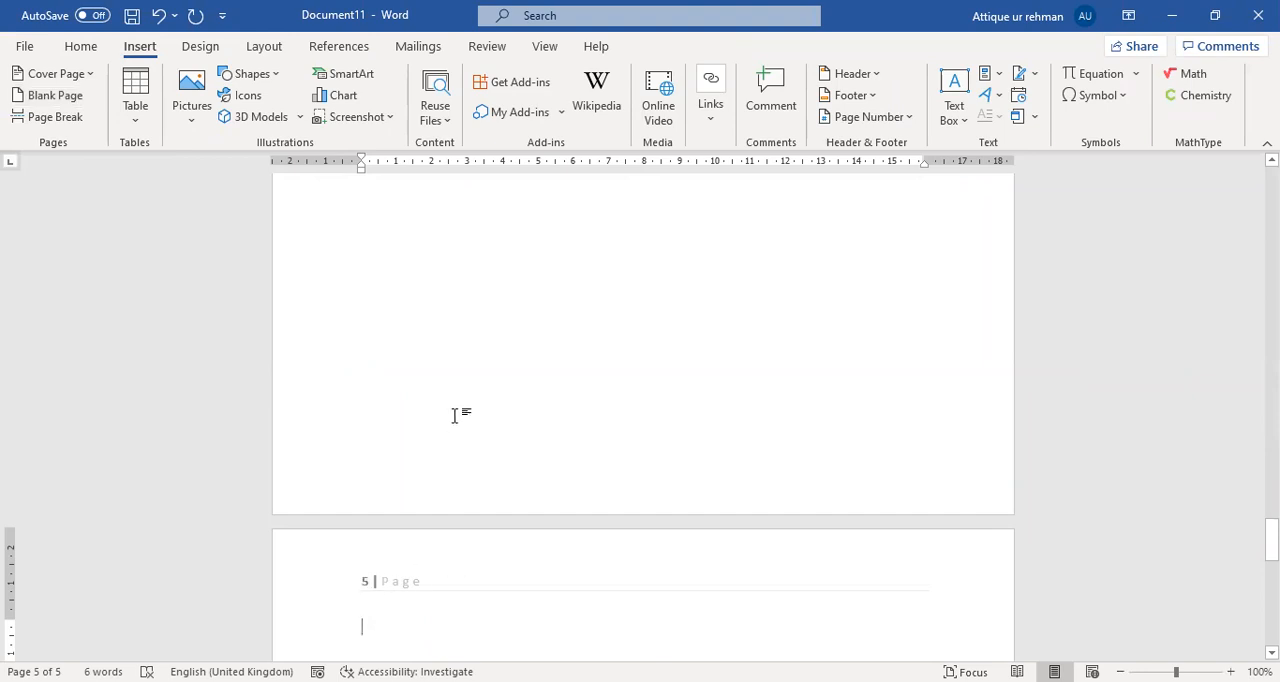
Look over the page numbers in the document's headers and open the first page's header for editing.
{"action": "scroll", "coordinate": [456, 381], "scroll_direction": "up", "scroll_amount": 15}
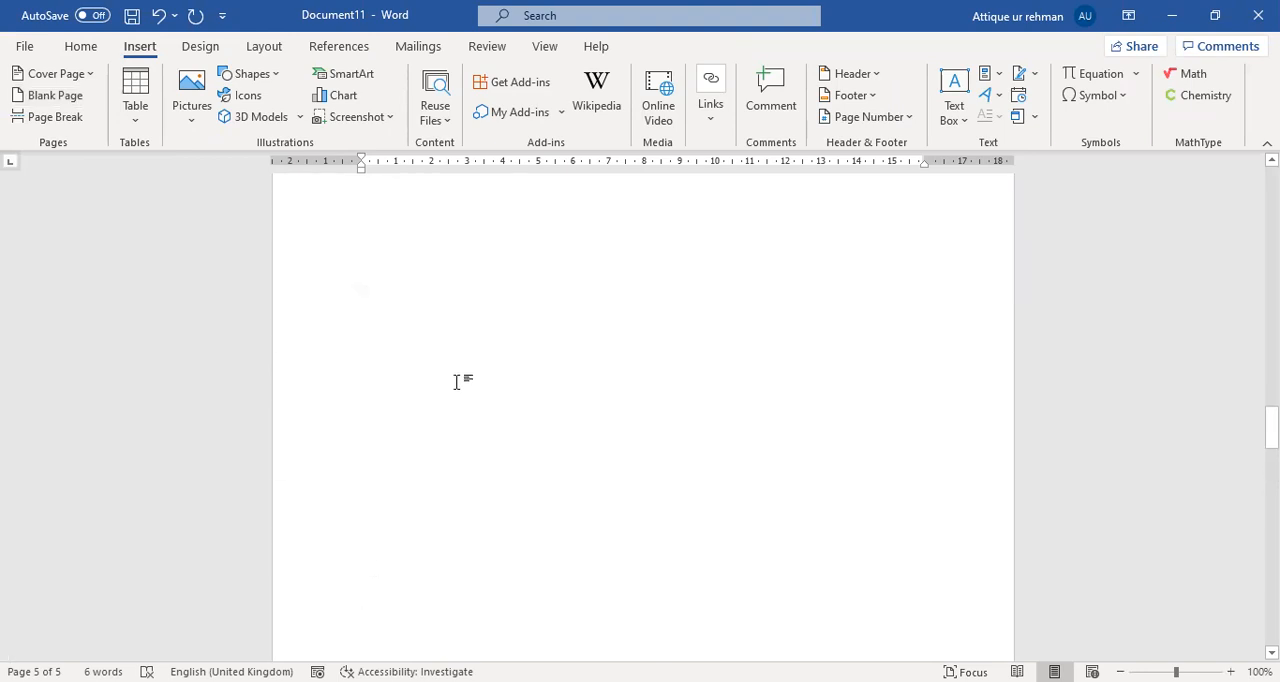
{"action": "scroll", "coordinate": [456, 374], "scroll_direction": "up", "scroll_amount": 15}
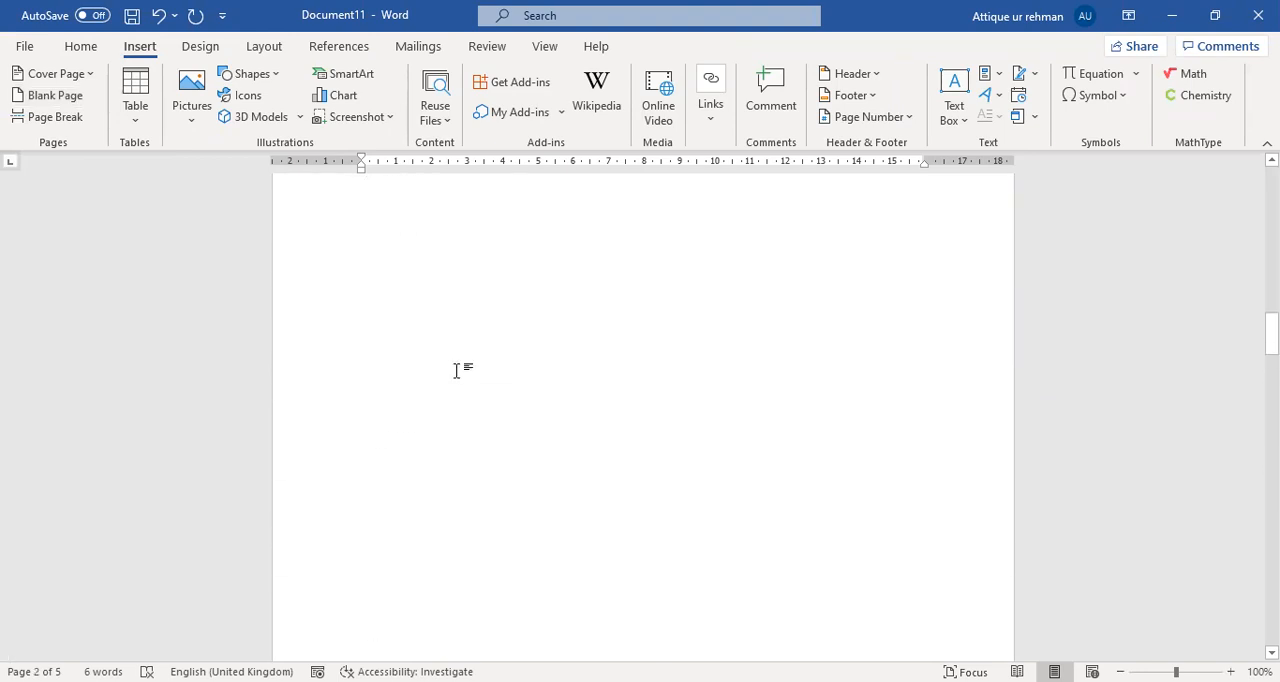
{"action": "scroll", "coordinate": [456, 370], "scroll_direction": "down", "scroll_amount": 2}
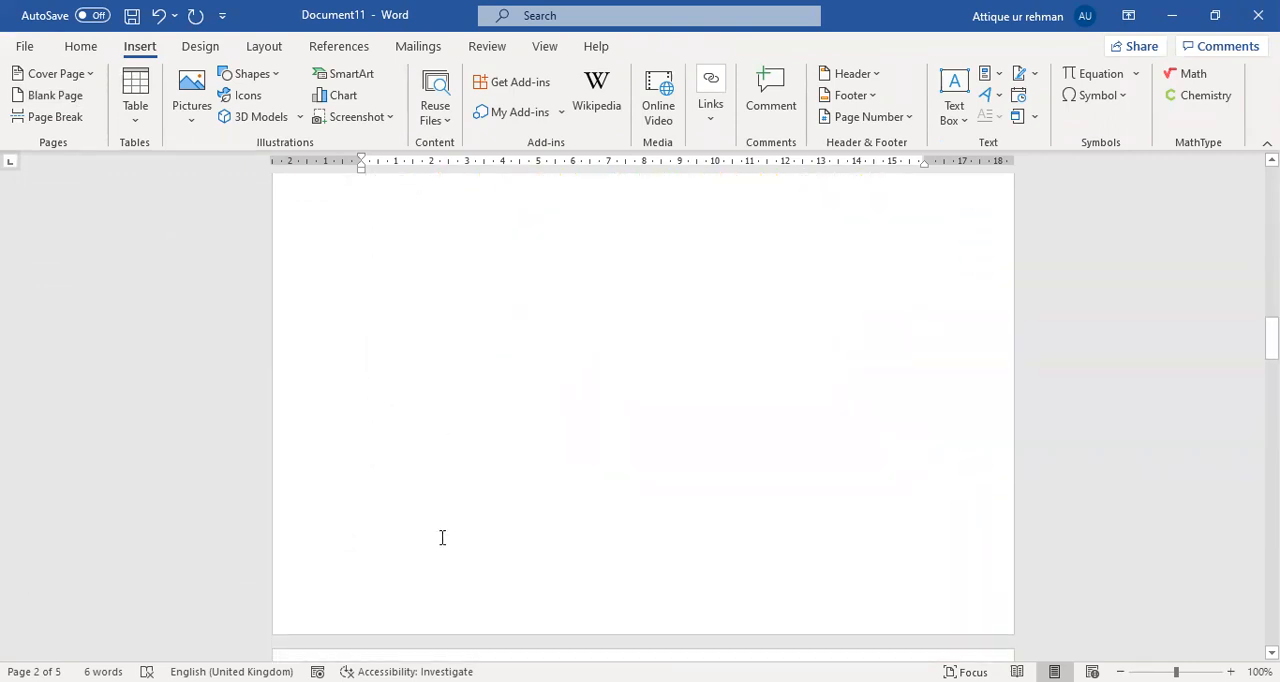
{"action": "scroll", "coordinate": [433, 545], "scroll_direction": "up", "scroll_amount": 5}
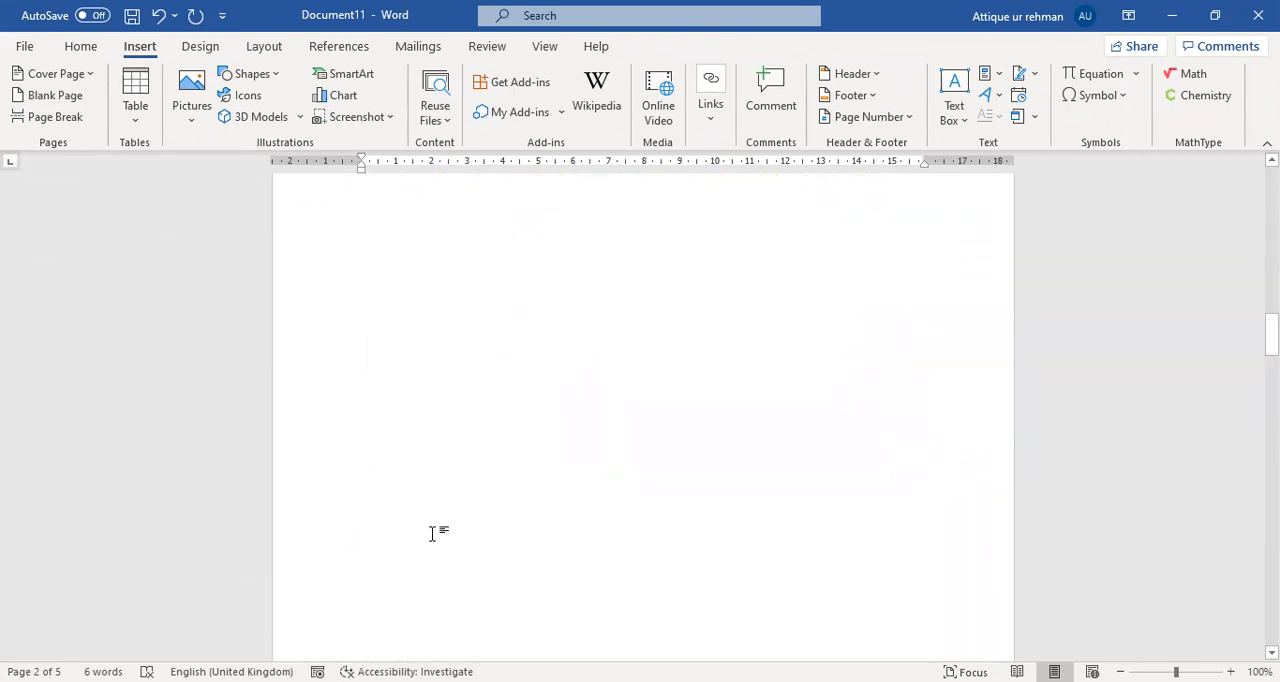
{"action": "scroll", "coordinate": [433, 524], "scroll_direction": "up", "scroll_amount": 5}
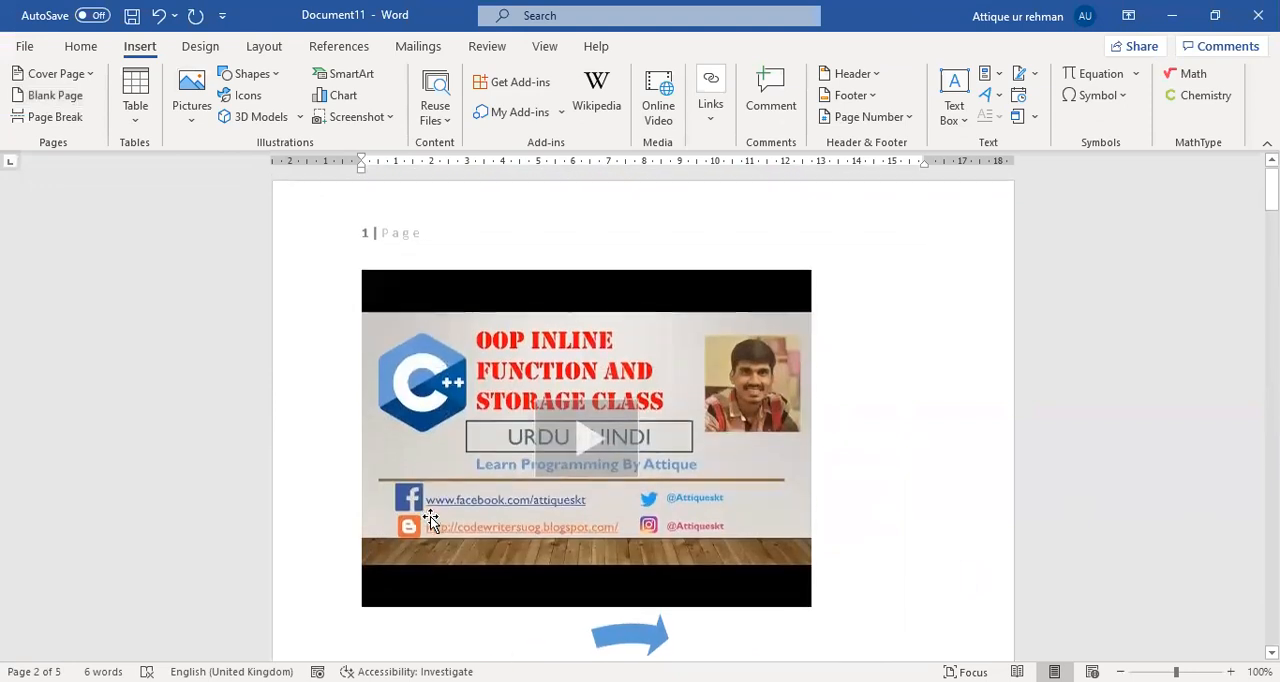
{"action": "double_click", "coordinate": [470, 240]}
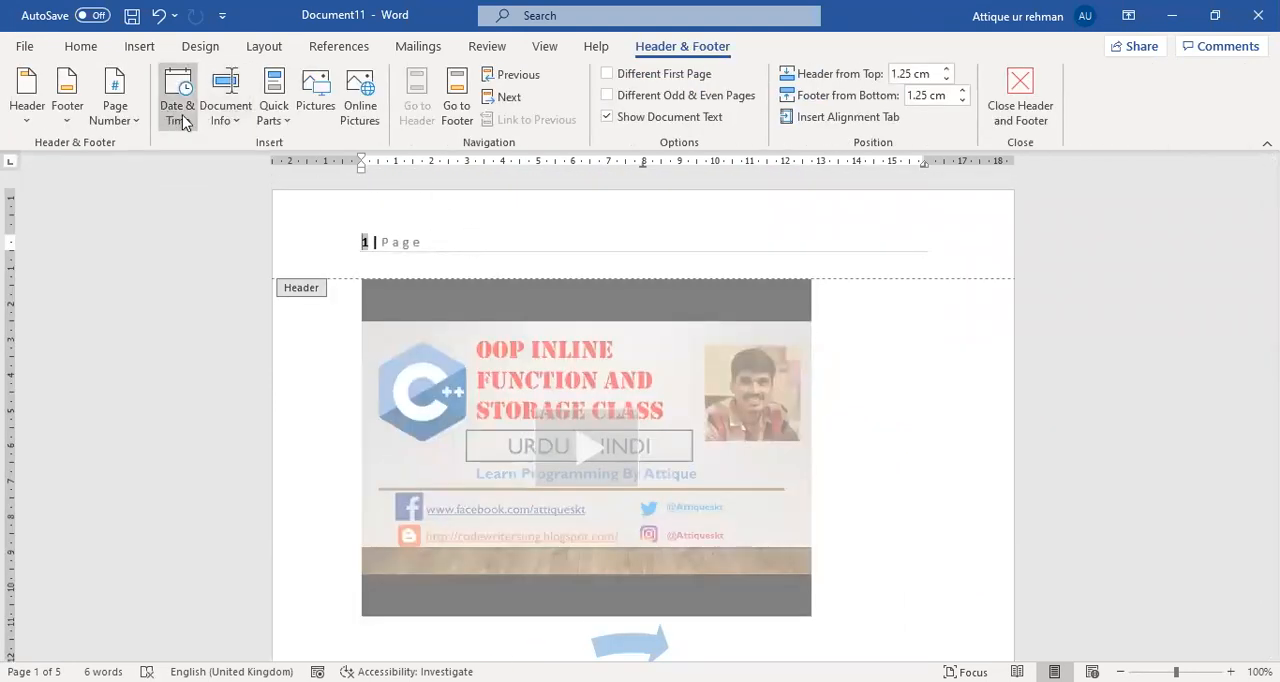
View the document information fields available for the header, and leave and reopen the first page's header.
{"action": "left_click", "coordinate": [228, 126]}
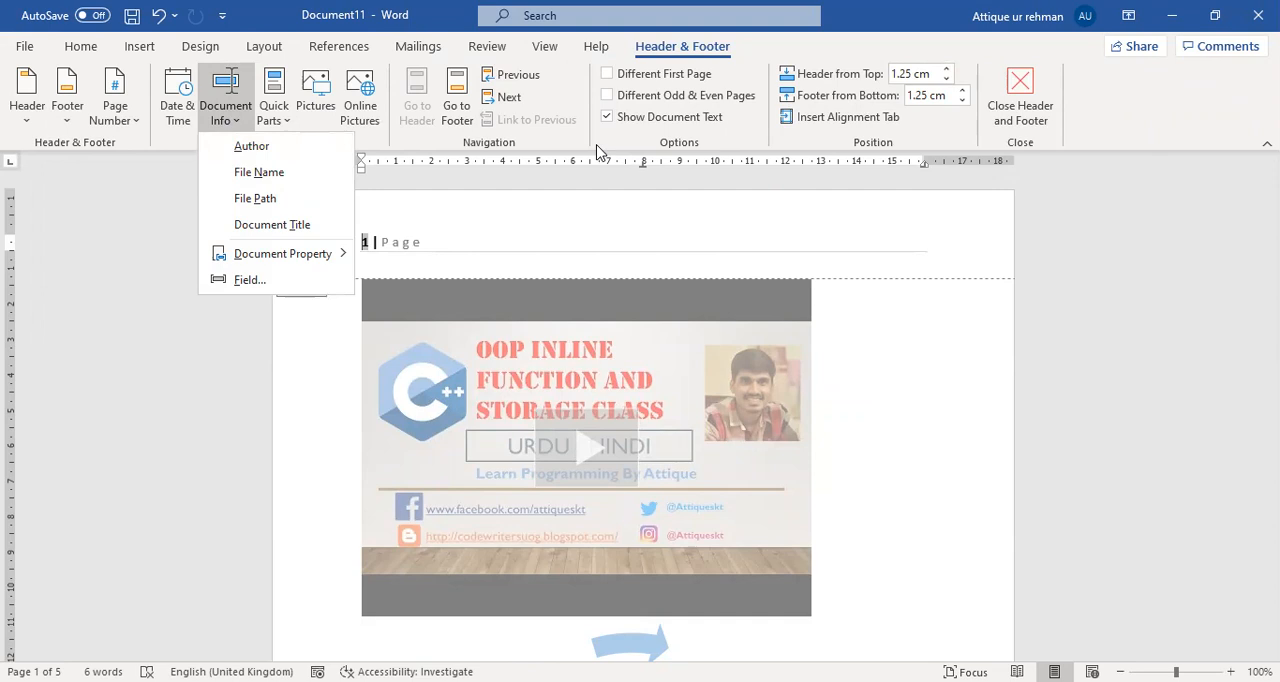
{"action": "left_click", "coordinate": [840, 150]}
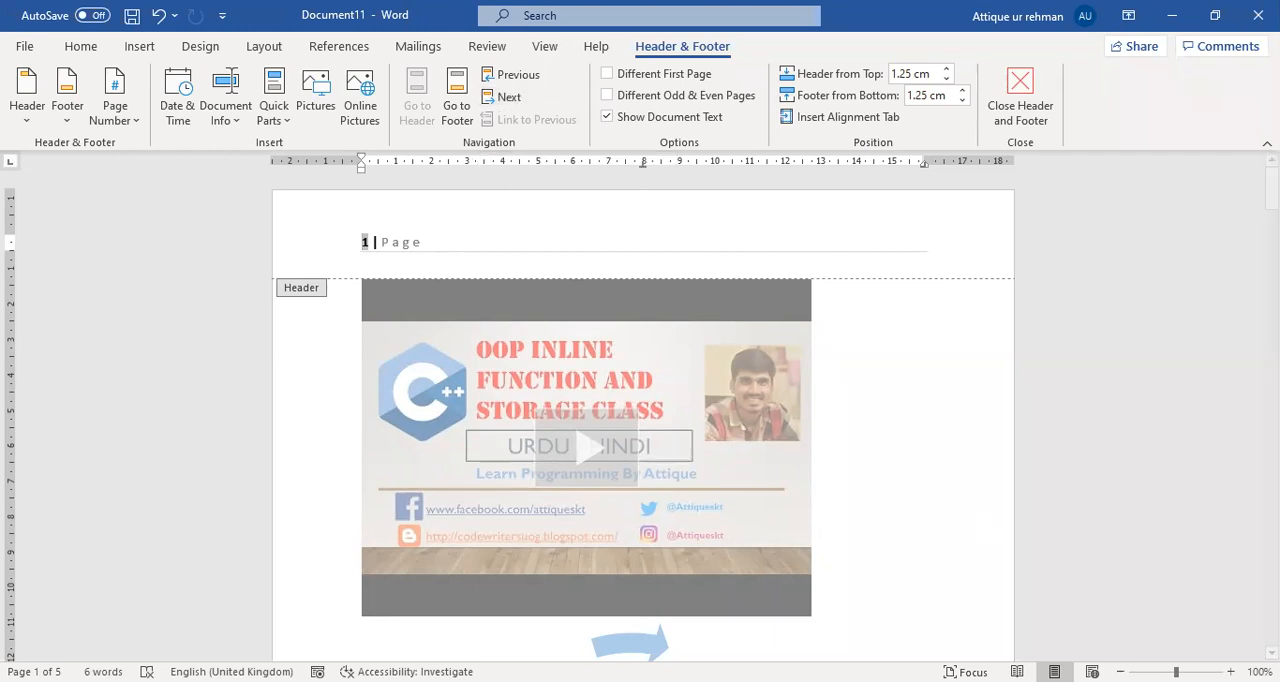
{"action": "double_click", "coordinate": [858, 444]}
{"action": "double_click", "coordinate": [404, 268]}
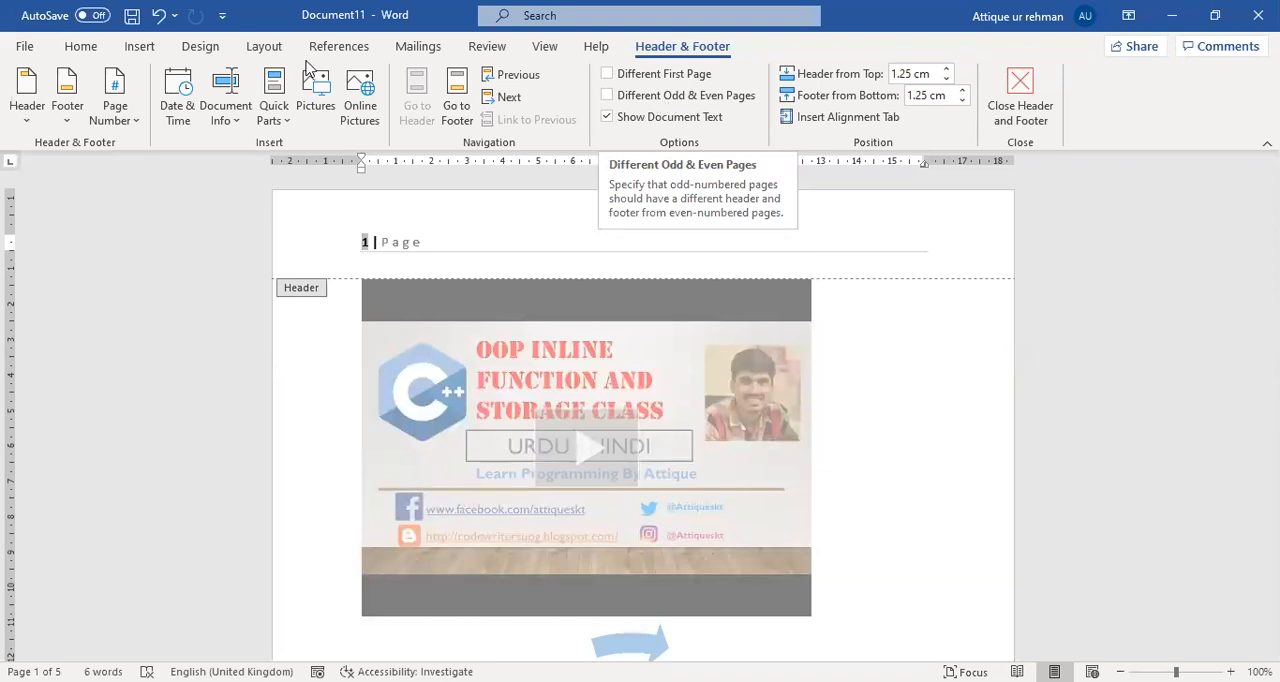
{"action": "left_click", "coordinate": [140, 47]}
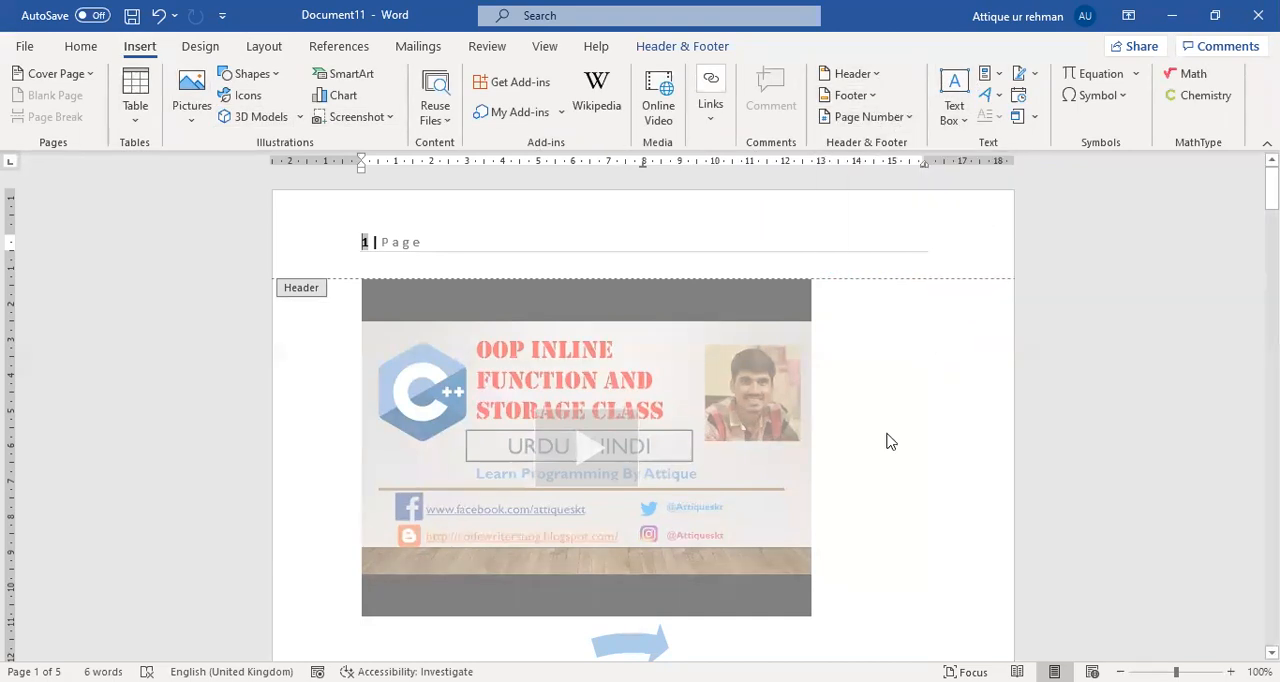
{"action": "scroll", "coordinate": [884, 445], "scroll_direction": "down", "scroll_amount": 7}
{"action": "scroll", "coordinate": [760, 443], "scroll_direction": "down", "scroll_amount": 10}
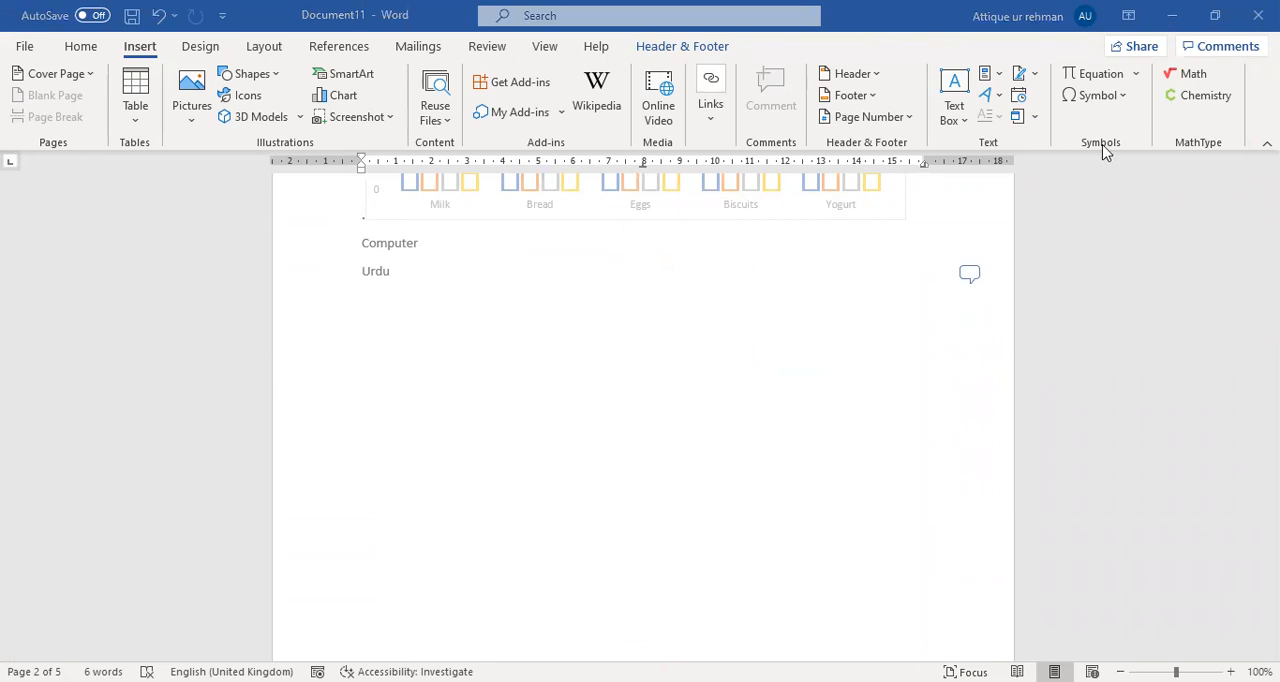
{"action": "left_click", "coordinate": [954, 100]}
{"action": "left_click", "coordinate": [925, 540]}
{"action": "left_click_drag", "start_coordinate": [419, 346], "coordinate": [802, 462]}
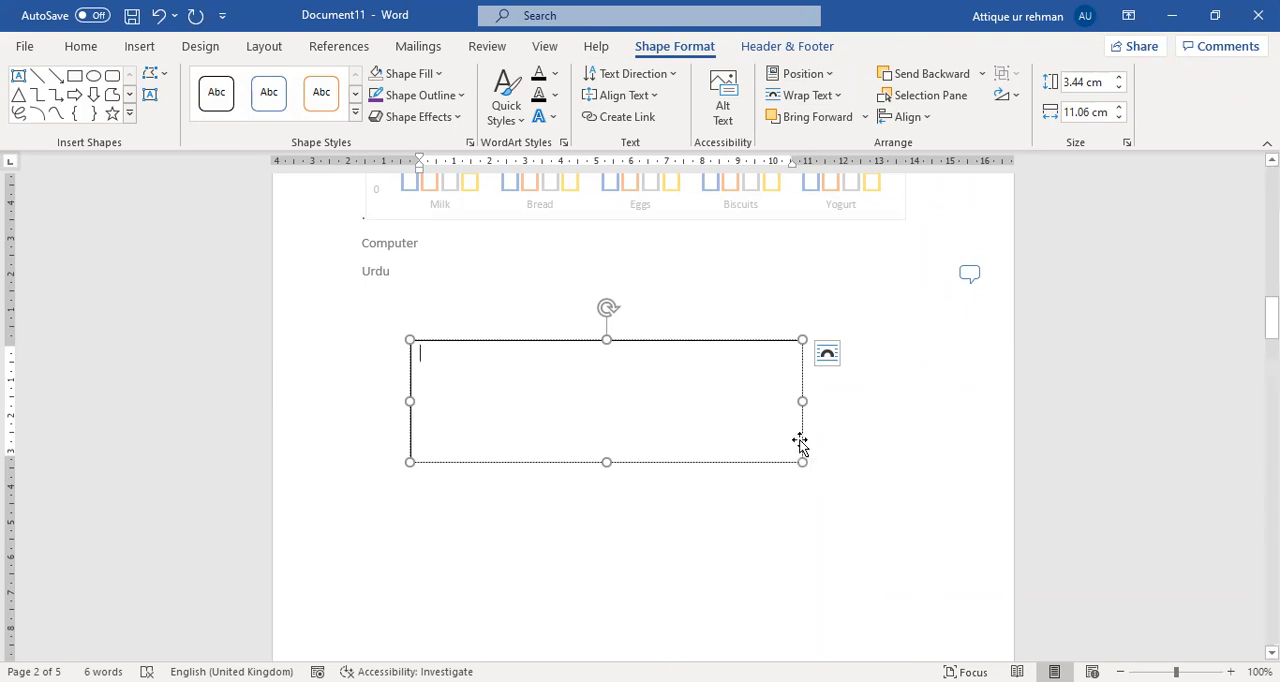
{"action": "left_click", "coordinate": [700, 339]}
{"action": "key", "text": "Delete"}
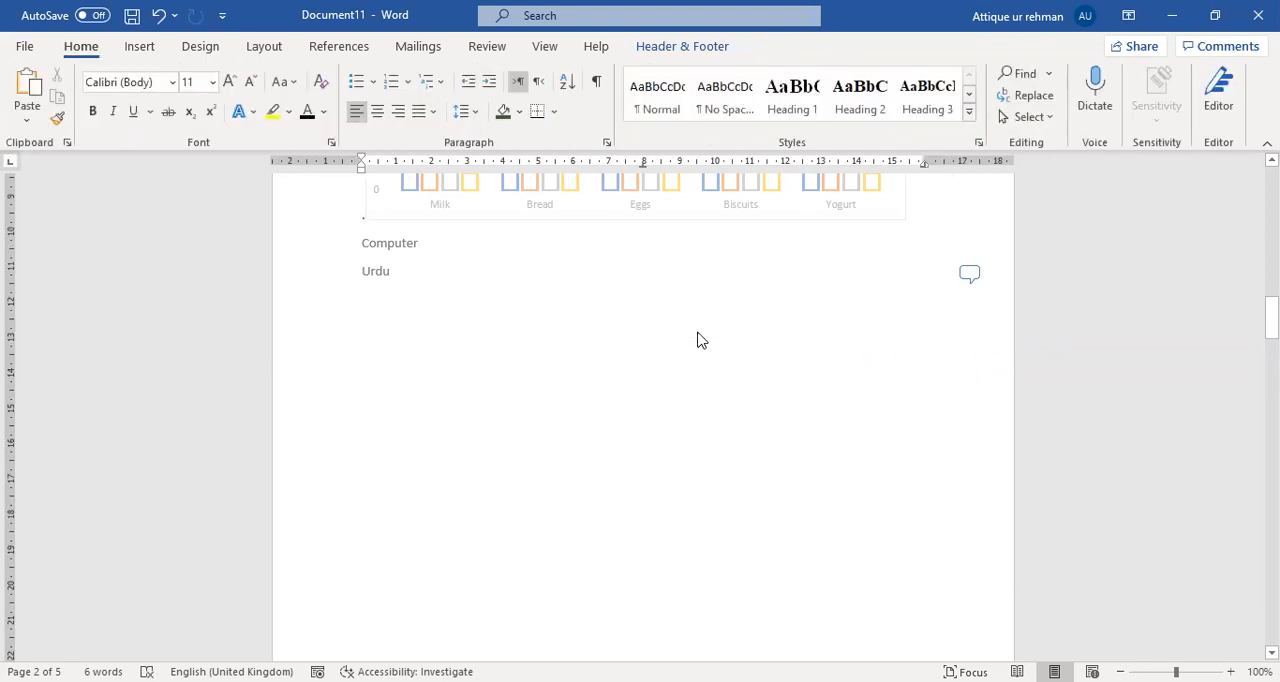
Leave header editing and place the insertion point on the empty line below Urdu in the body text.
{"action": "scroll", "coordinate": [562, 341], "scroll_direction": "up", "scroll_amount": 2}
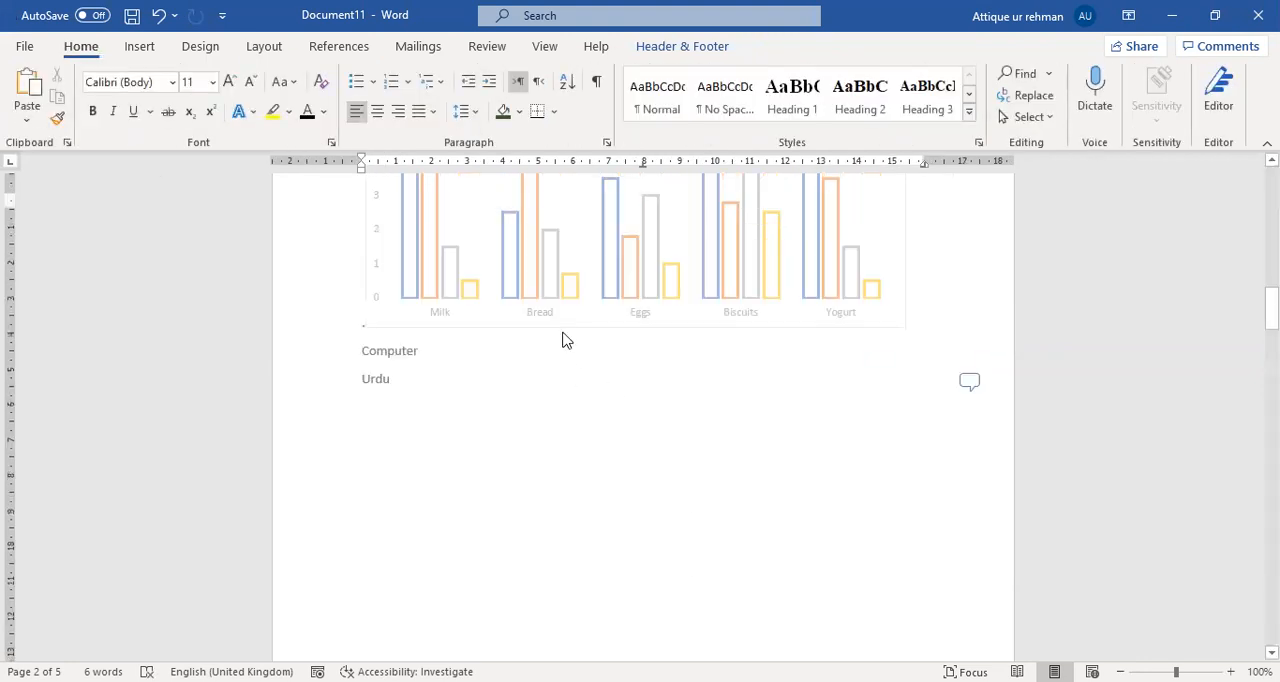
{"action": "scroll", "coordinate": [562, 341], "scroll_direction": "up", "scroll_amount": 2}
{"action": "left_click", "coordinate": [540, 468]}
{"action": "scroll", "coordinate": [540, 462], "scroll_direction": "down", "scroll_amount": 3}
{"action": "left_click", "coordinate": [462, 478]}
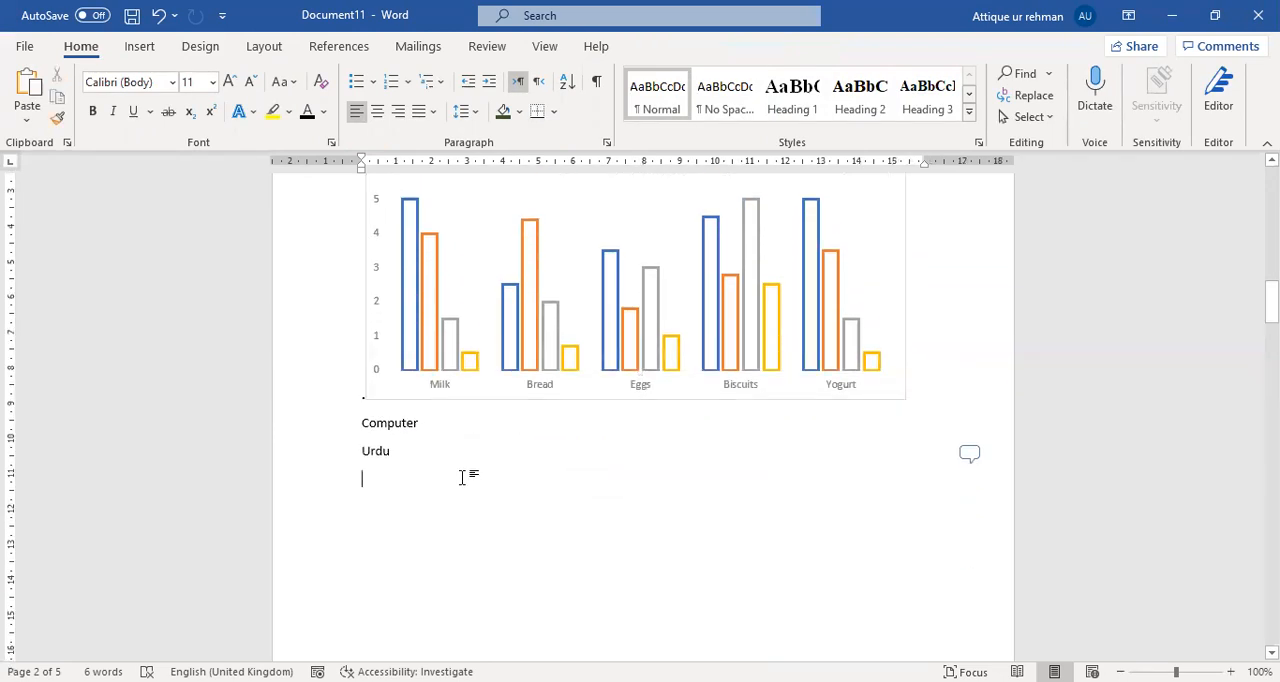
Draw a text box about 2.99 cm high and 10.9 cm wide in the blank area below the Urdu line.
{"action": "scroll", "coordinate": [380, 350], "scroll_direction": "down", "scroll_amount": 2}
{"action": "left_click", "coordinate": [141, 47]}
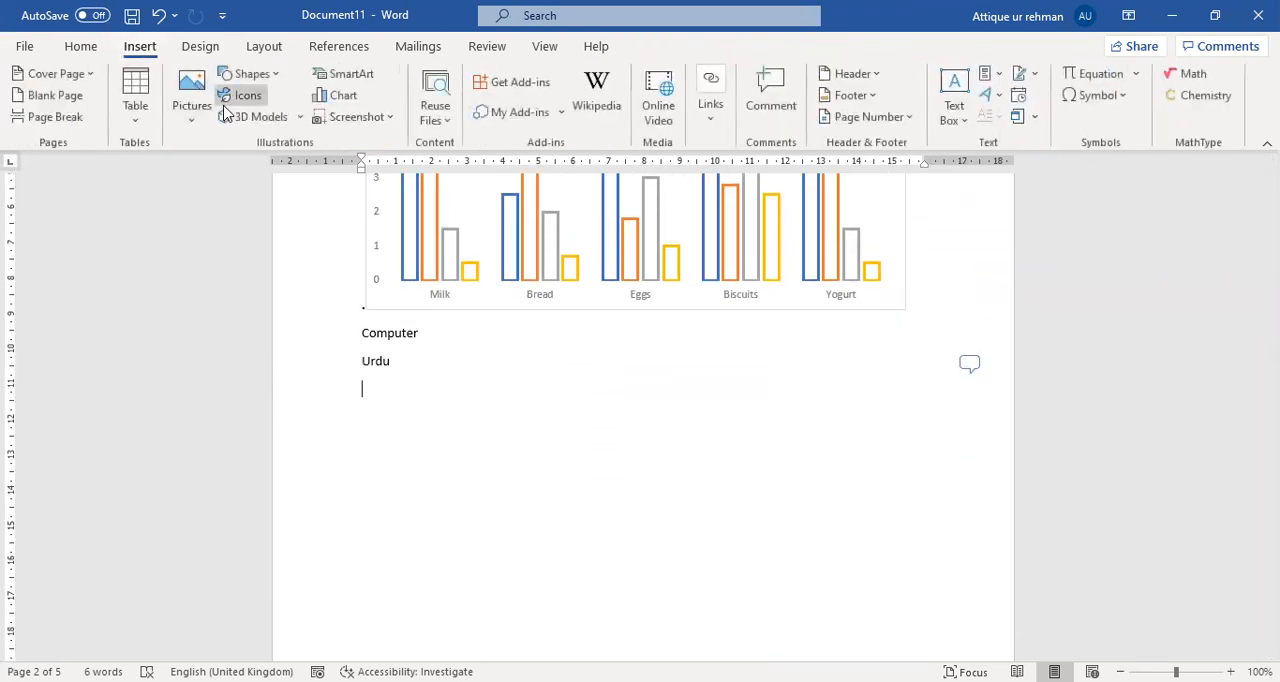
{"action": "left_click", "coordinate": [955, 126]}
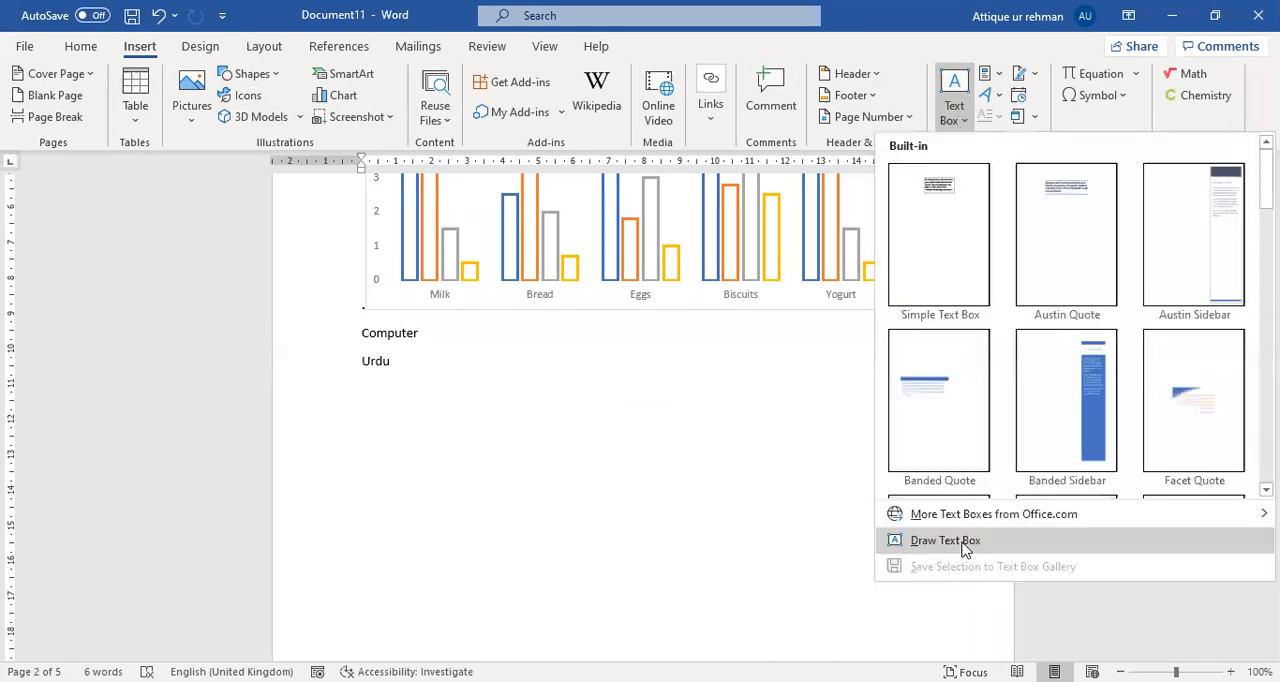
{"action": "left_click", "coordinate": [945, 540]}
{"action": "mouse_move", "coordinate": [406, 447]}
{"action": "left_mouse_down"}
{"action": "mouse_move", "coordinate": [460, 485]}
{"action": "mouse_move", "coordinate": [763, 531]}
{"action": "mouse_move", "coordinate": [790, 551]}
{"action": "left_mouse_up"}
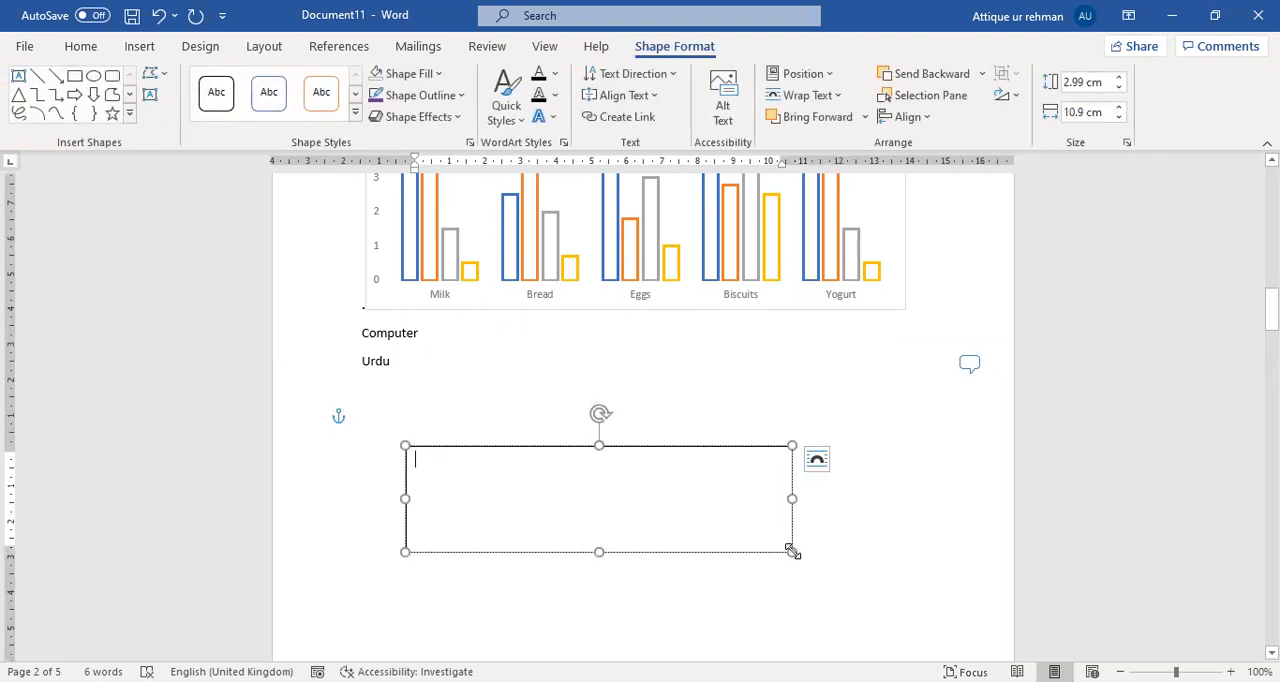
Enter "Hello student we are learning ms word" in the text box and deselect it.
{"action": "type", "text": "Hell"}
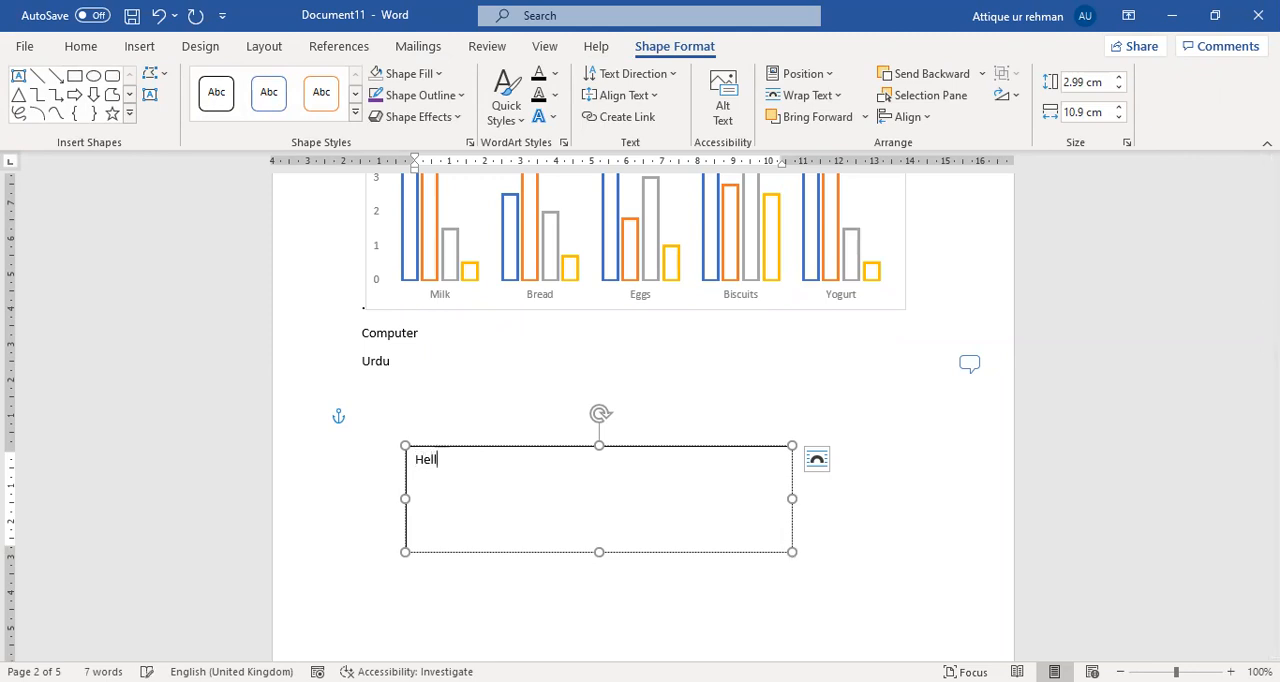
{"action": "type", "text": "o student we are lear"}
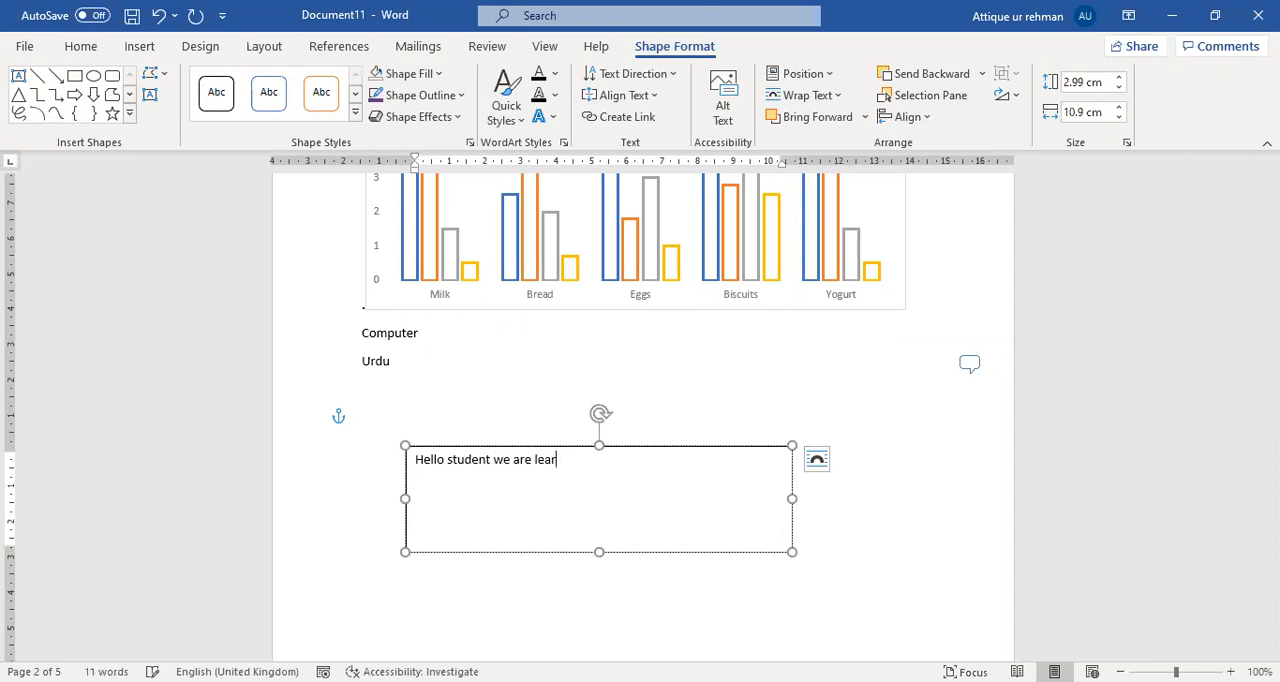
{"action": "type", "text": "ning ms word"}
{"action": "left_click", "coordinate": [923, 536]}
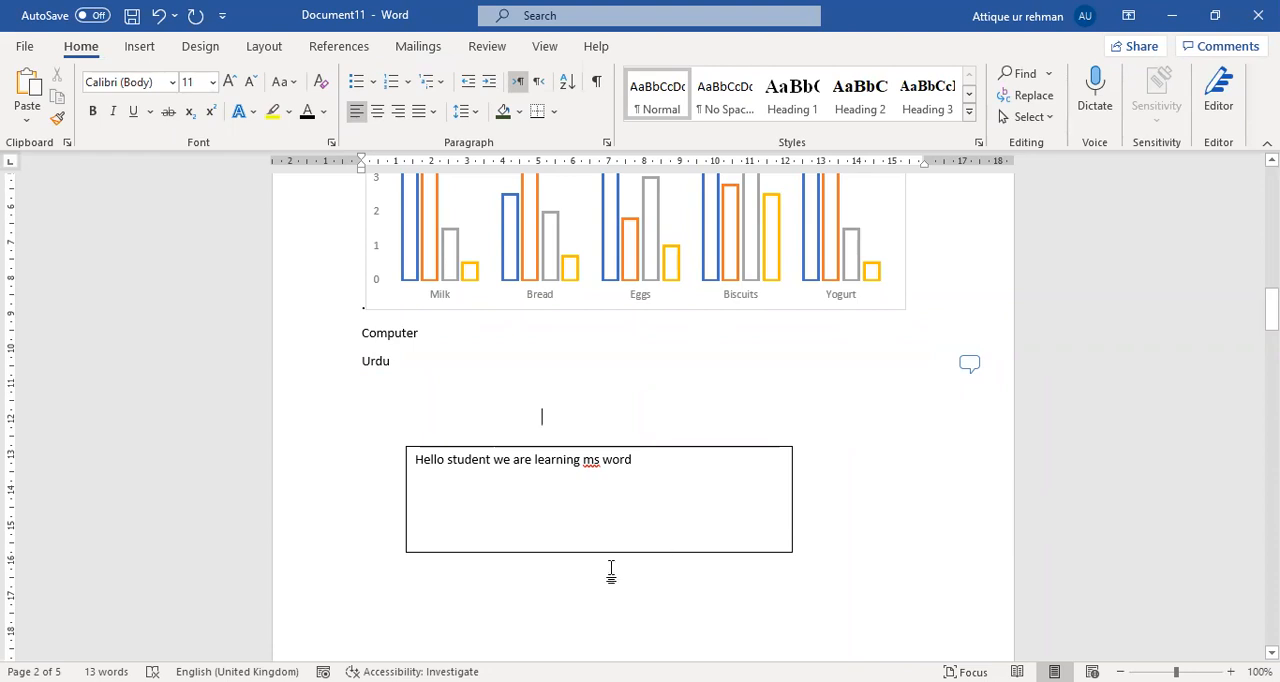
Remove the outline of the text box below the Urdu line.
{"action": "left_click", "coordinate": [566, 498]}
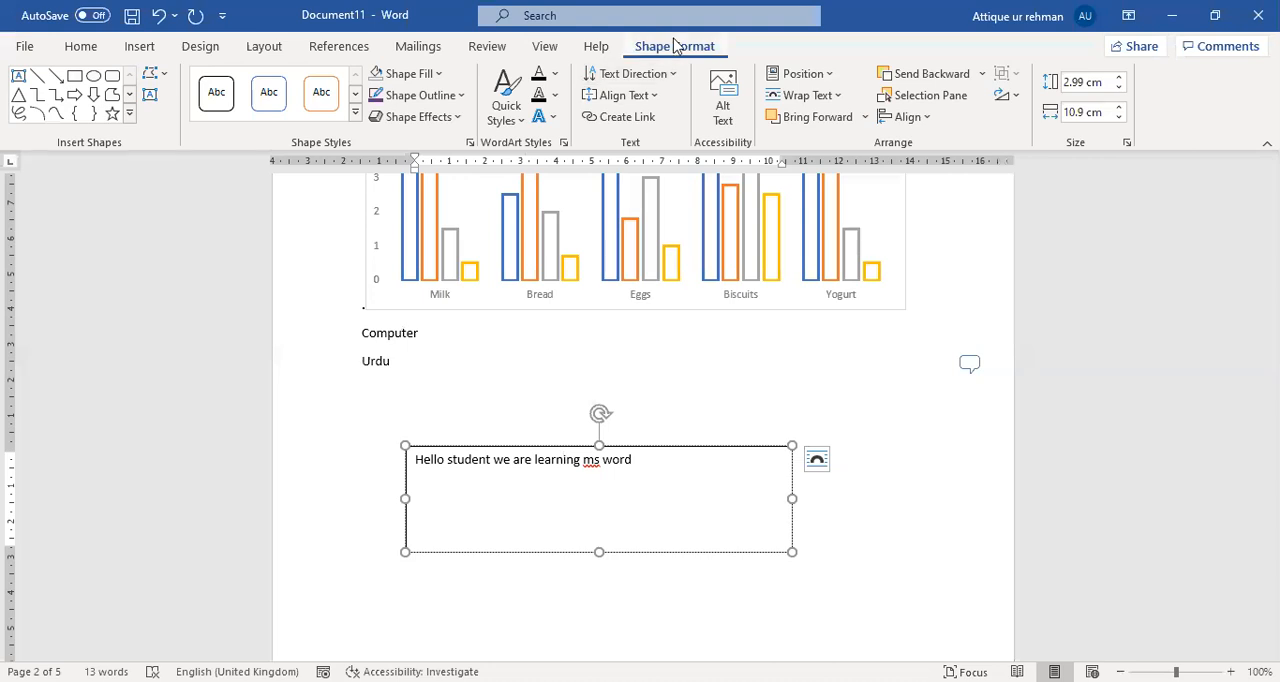
{"action": "left_click", "coordinate": [432, 100]}
{"action": "left_click", "coordinate": [424, 300]}
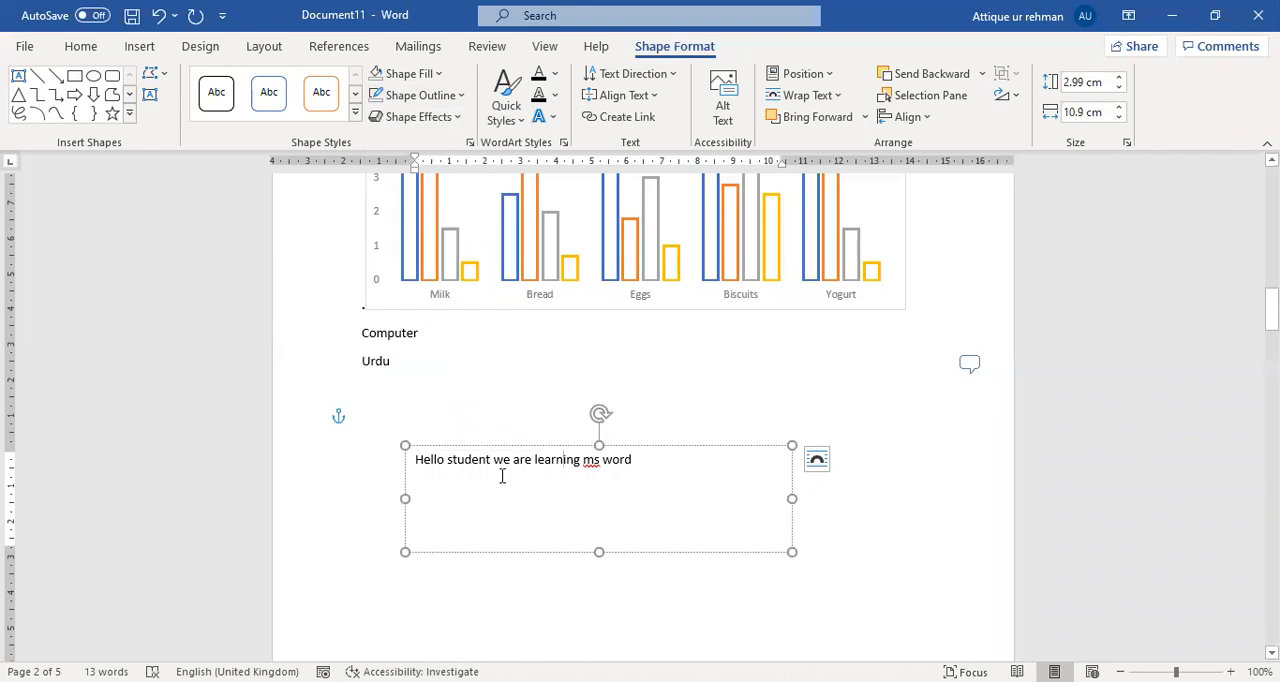
Move the text box up so that it overlaps the Computer and Urdu lines.
{"action": "left_click_drag", "start_coordinate": [493, 553], "coordinate": [489, 511]}
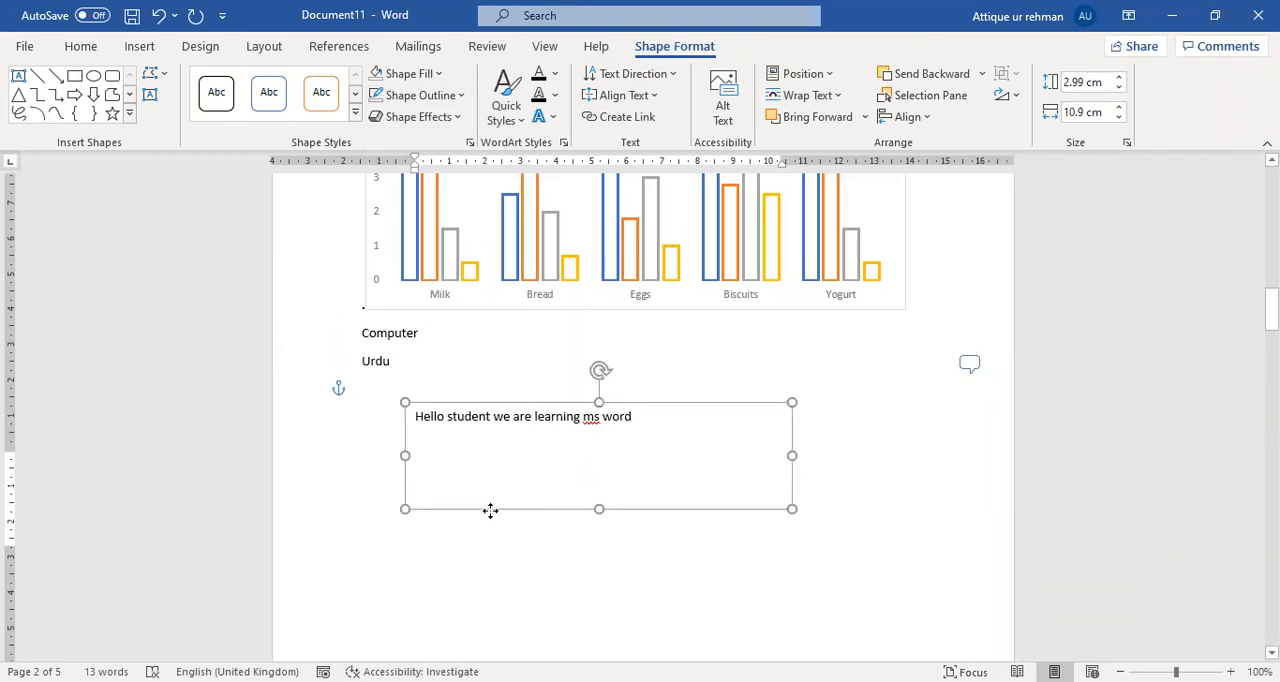
{"action": "double_click", "coordinate": [376, 333]}
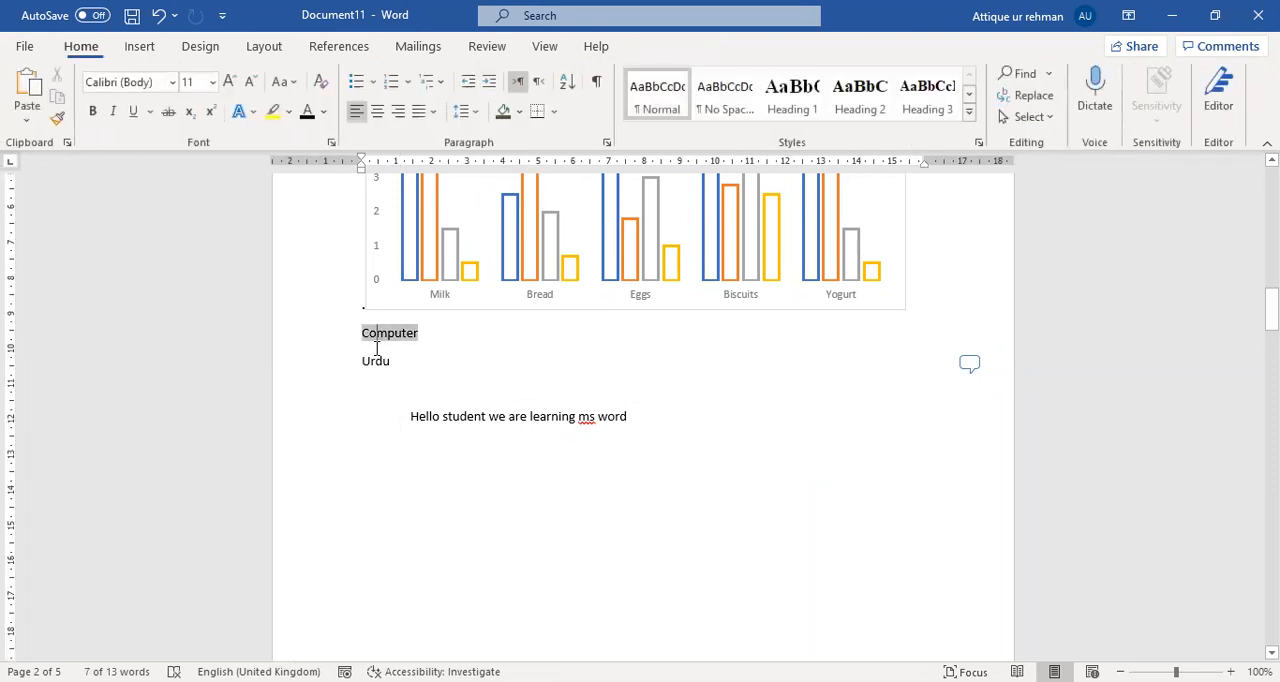
{"action": "left_click", "coordinate": [421, 337]}
{"action": "double_click", "coordinate": [455, 361]}
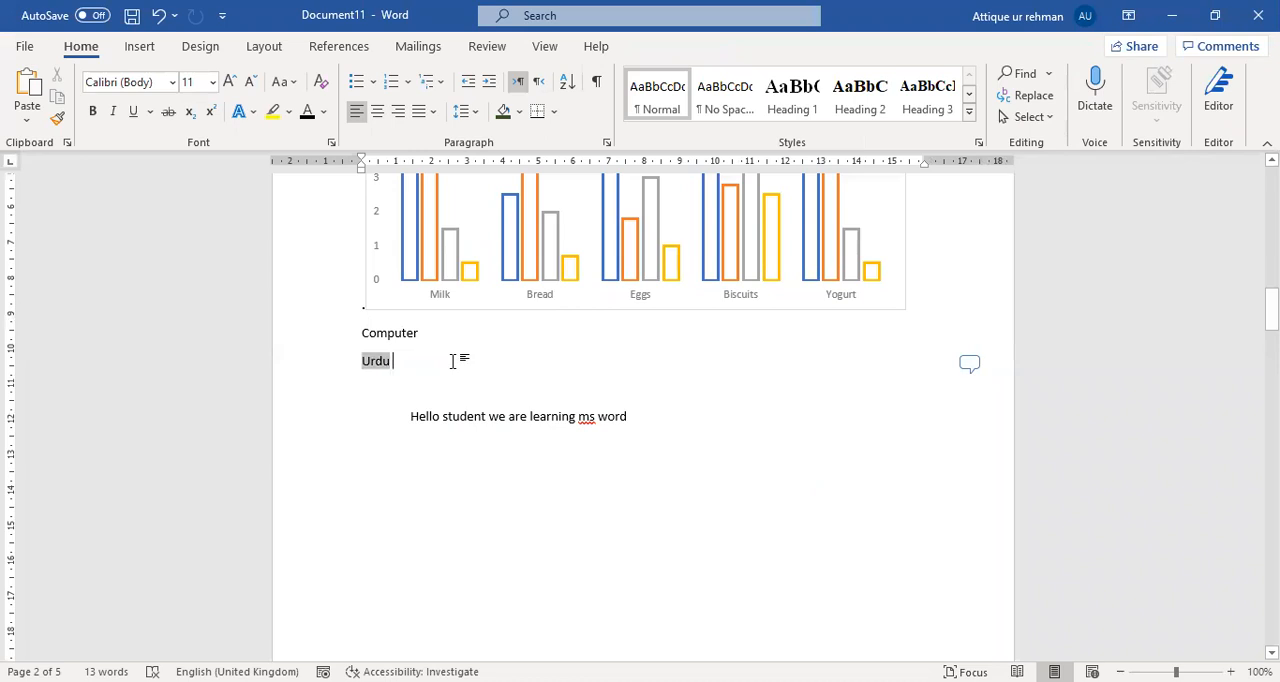
{"action": "key", "text": "Up"}
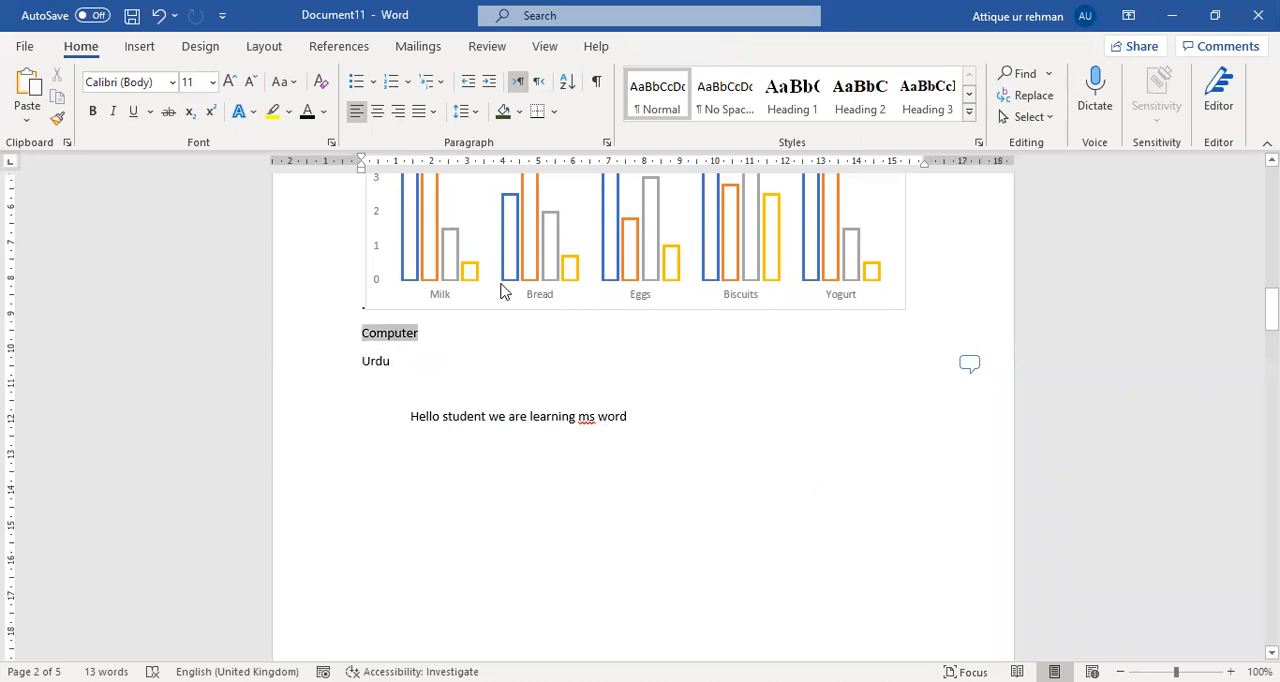
{"action": "left_click", "coordinate": [489, 423]}
{"action": "left_click_drag", "start_coordinate": [553, 515], "coordinate": [503, 443]}
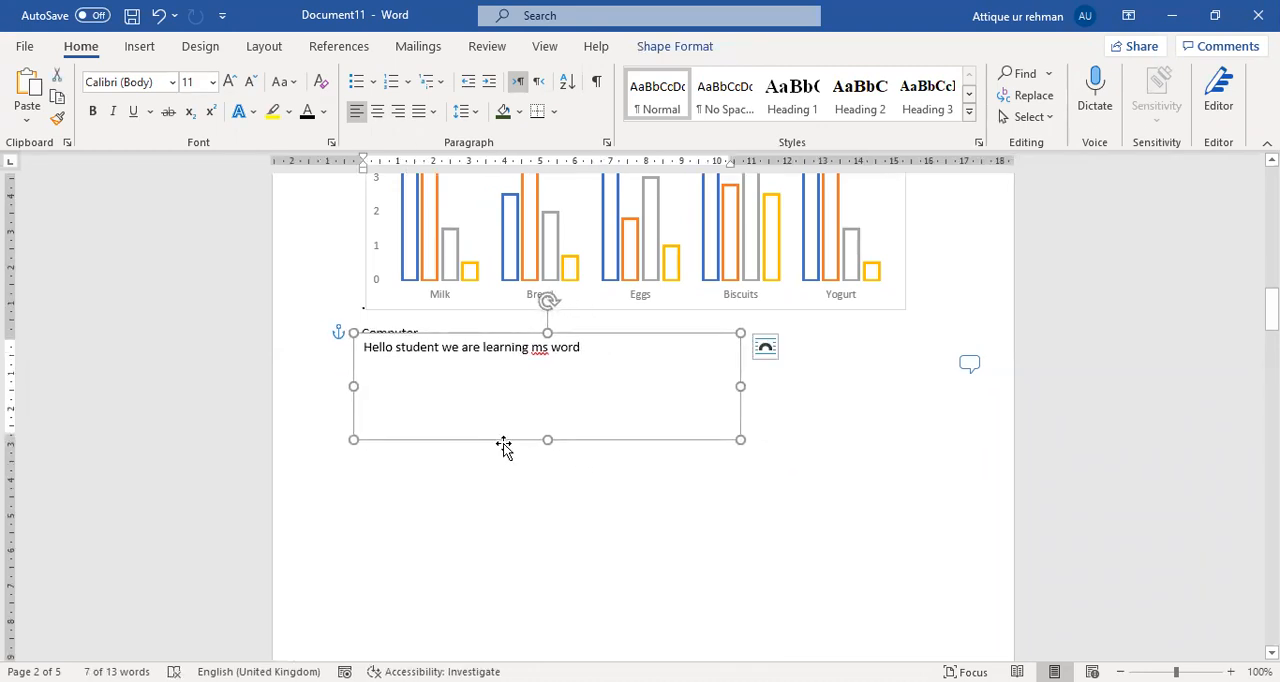
Set the text box to no fill so the lines behind it show through, and deselect it.
{"action": "left_click", "coordinate": [655, 48]}
{"action": "left_click", "coordinate": [428, 76]}
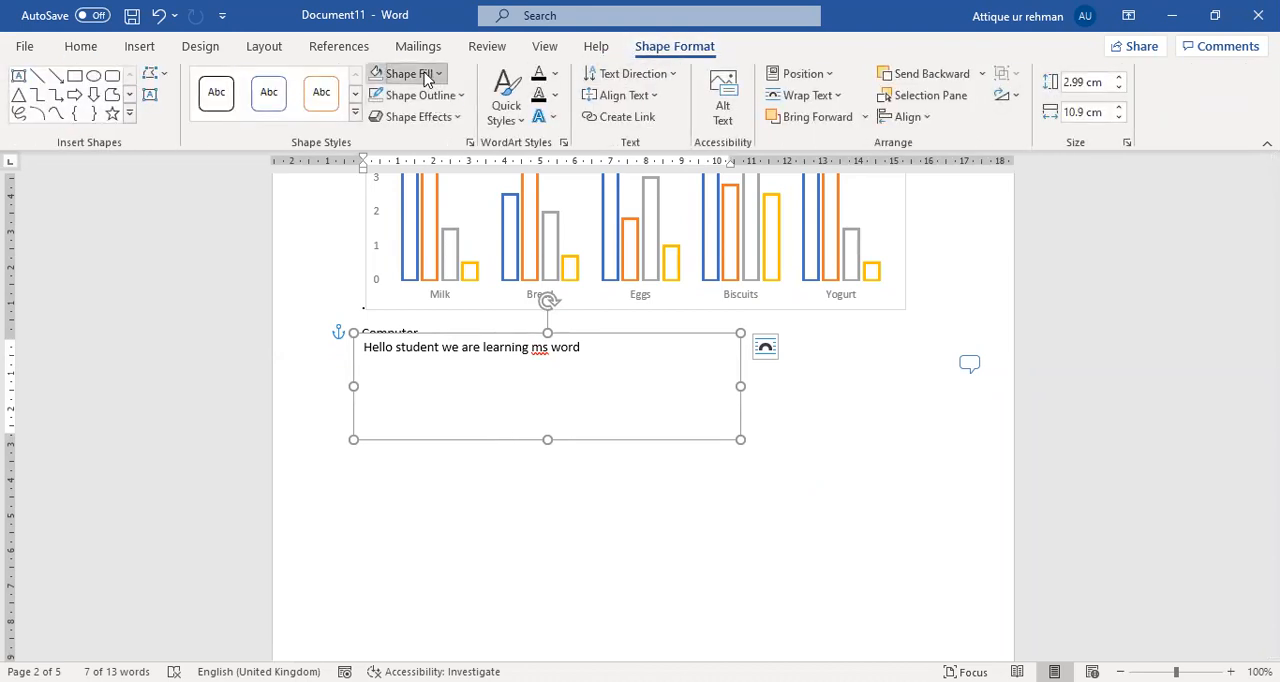
{"action": "left_click", "coordinate": [428, 283]}
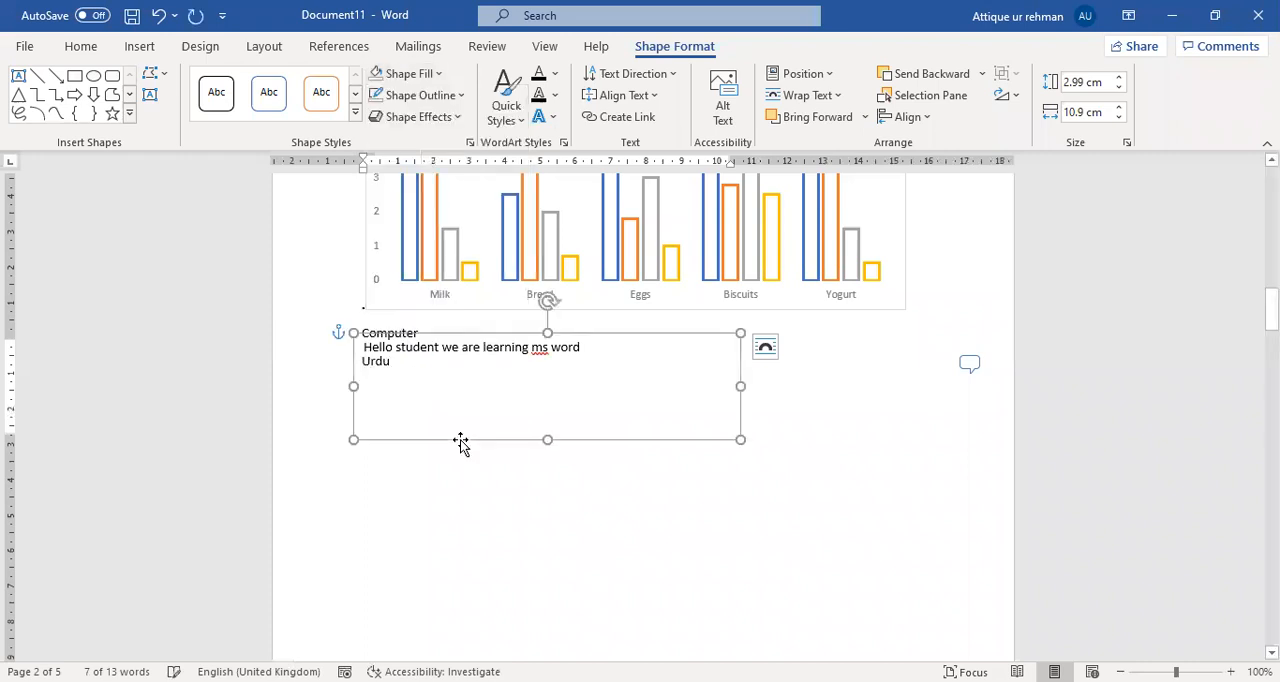
{"action": "left_click", "coordinate": [449, 528]}
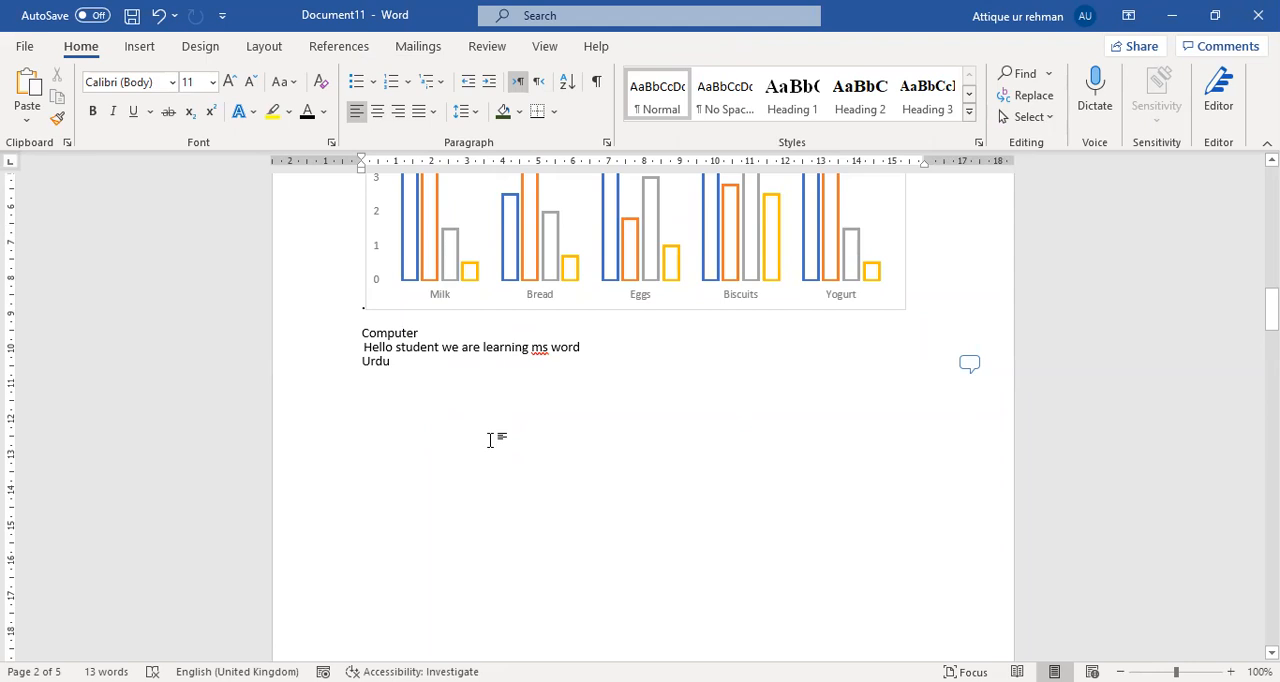
Rotate the text box counterclockwise to a steep diagonal beside the Urdu line, and delete it.
{"action": "left_click", "coordinate": [554, 349]}
{"action": "left_click_drag", "start_coordinate": [541, 298], "coordinate": [471, 334]}
{"action": "left_click_drag", "start_coordinate": [603, 386], "coordinate": [798, 415]}
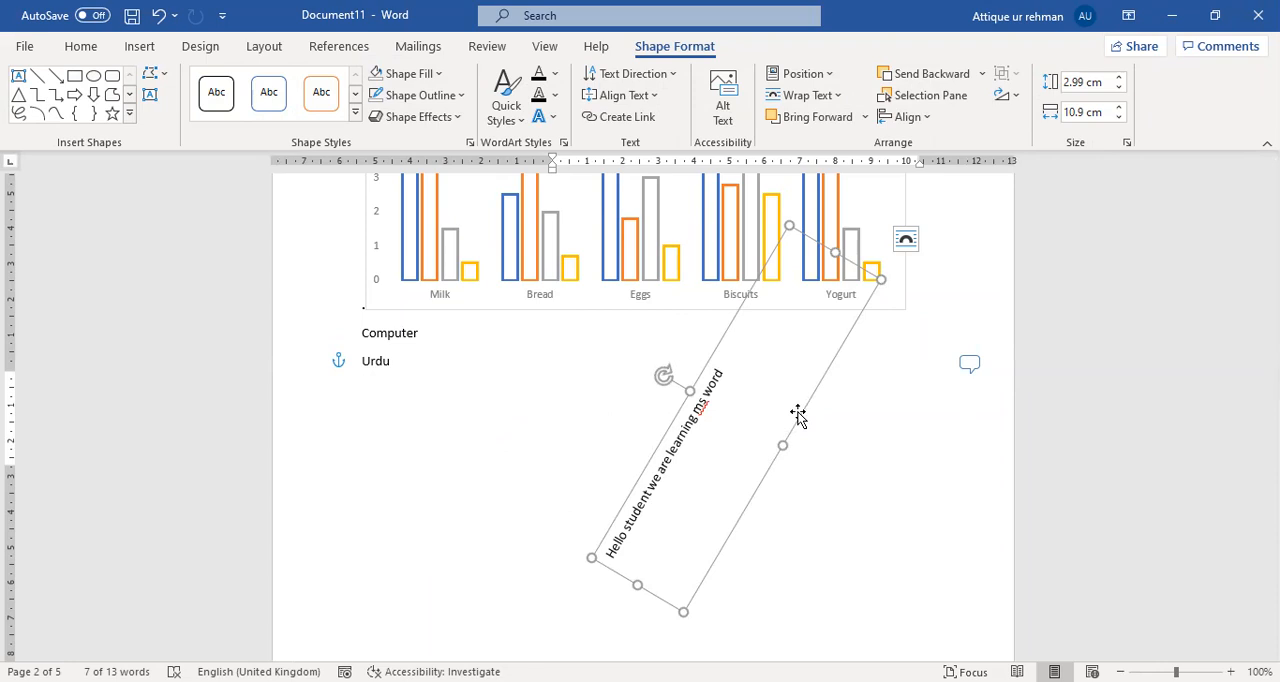
{"action": "key", "text": "Delete"}
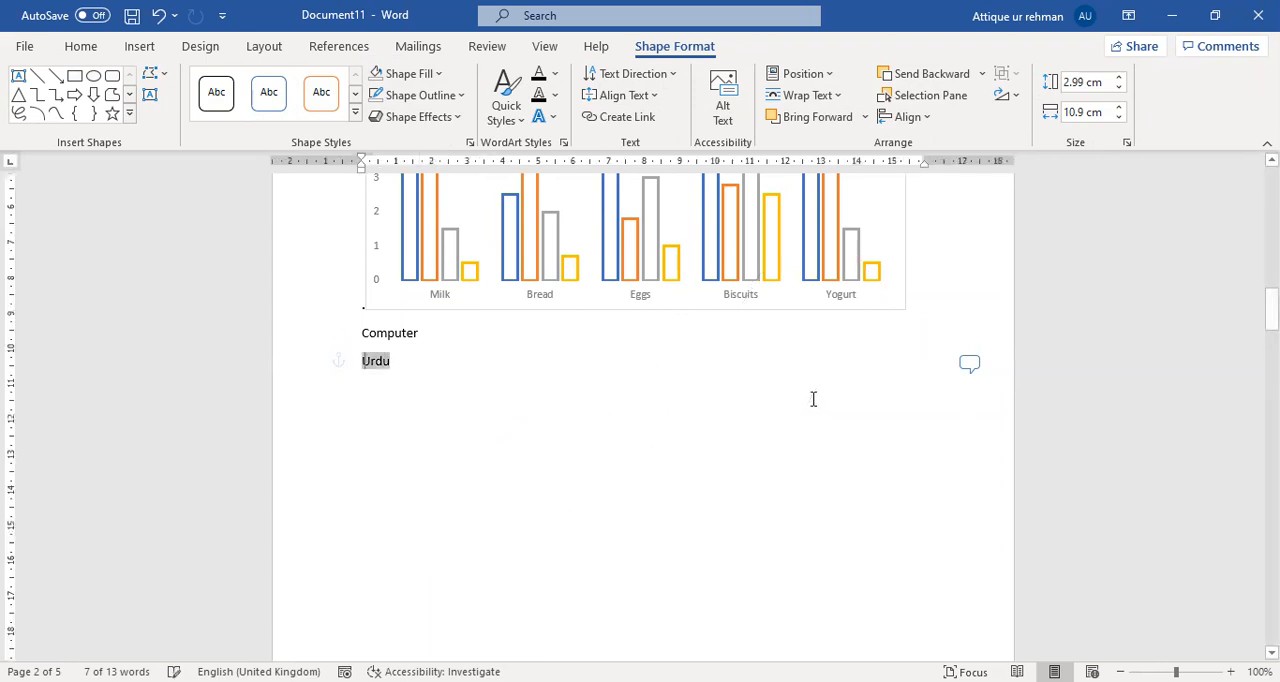
View the Quick Parts options, including AutoText, and close them without inserting anything.
{"action": "left_click", "coordinate": [141, 46]}
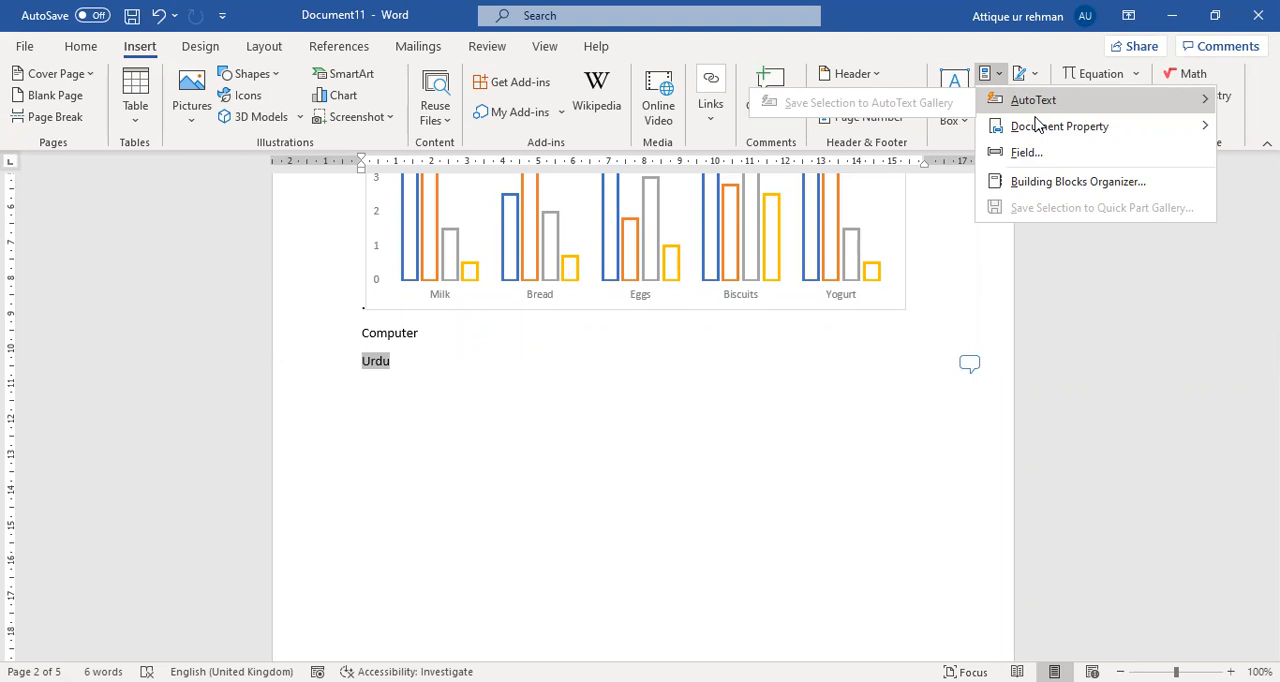
{"action": "left_click", "coordinate": [1000, 45]}
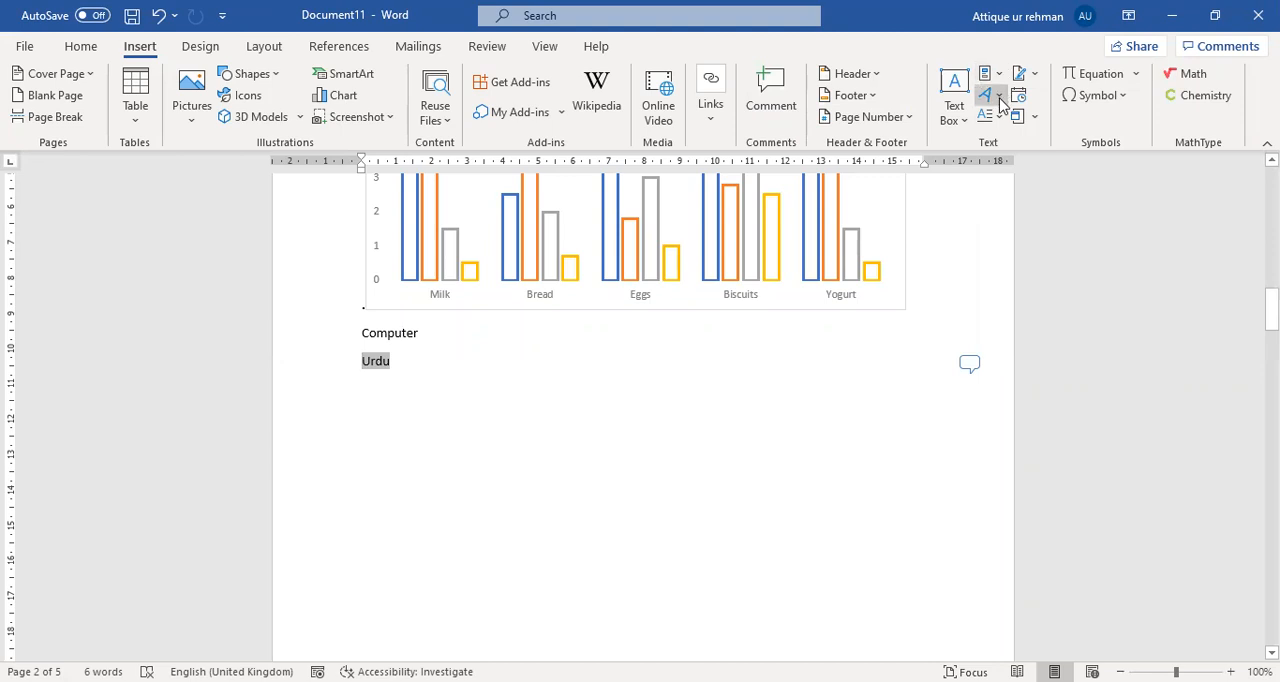
View the WordArt styles and the object types available for insertion, and close both without inserting anything.
{"action": "left_click", "coordinate": [999, 96]}
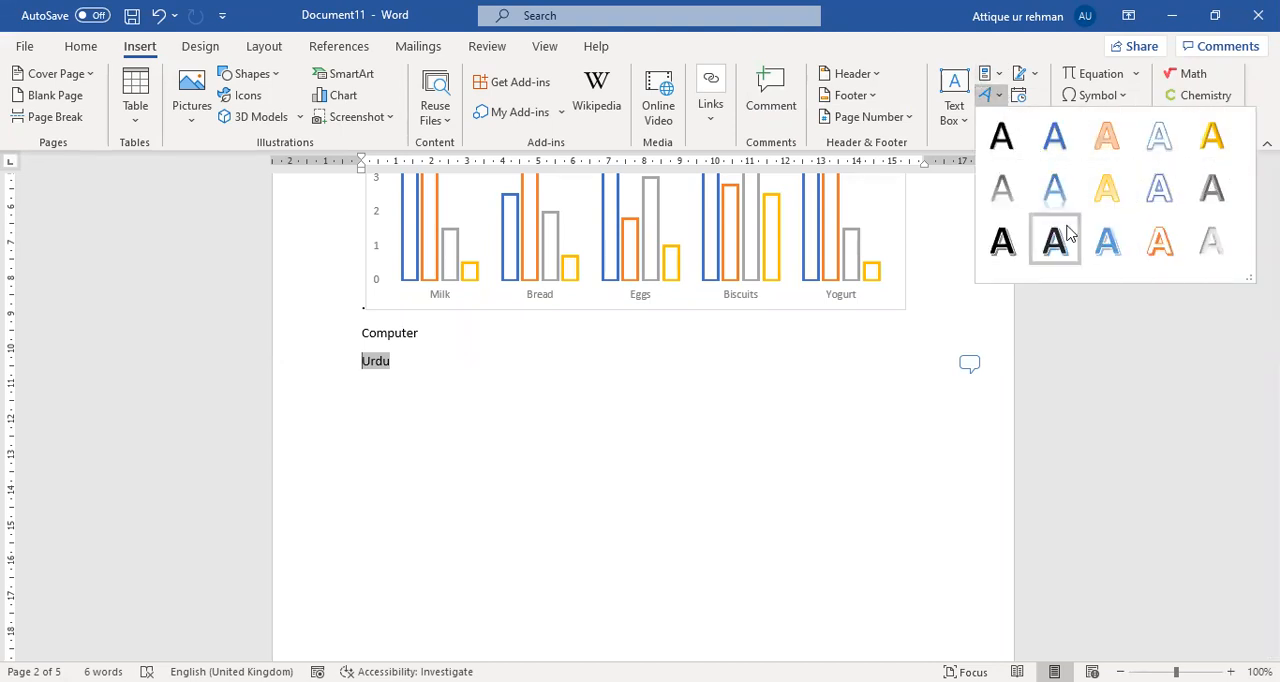
{"action": "left_click", "coordinate": [1022, 58]}
{"action": "left_click", "coordinate": [1012, 120]}
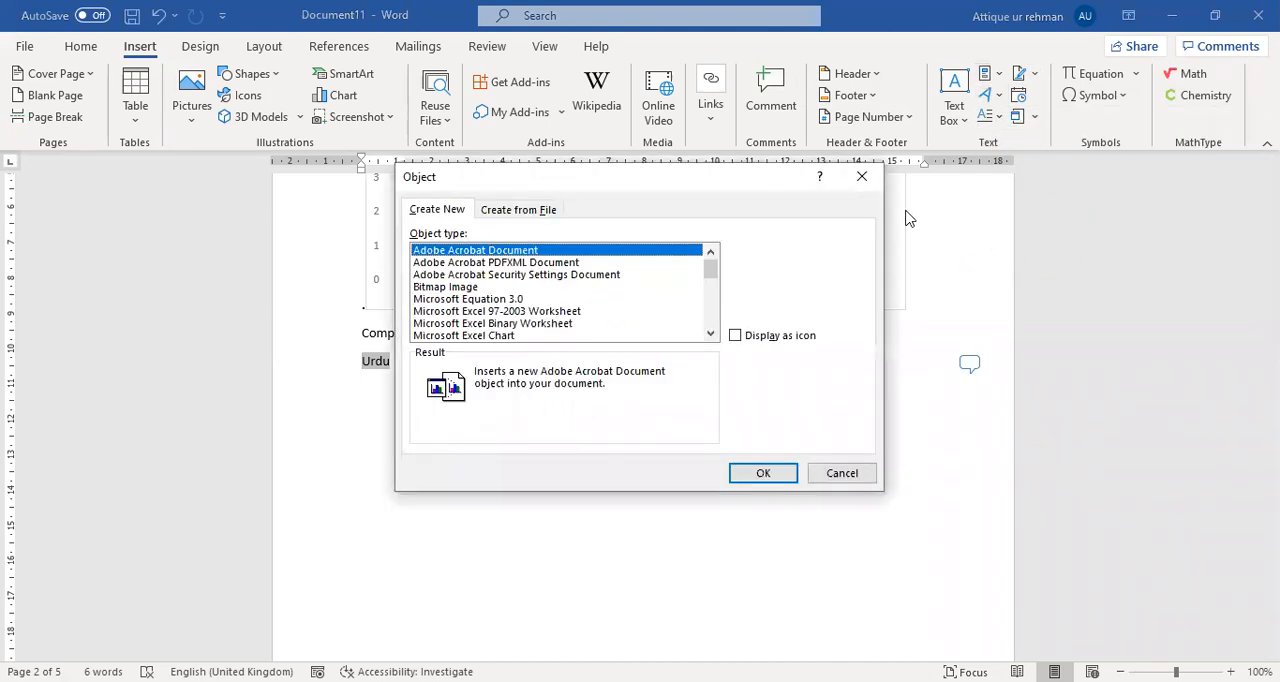
{"action": "left_click", "coordinate": [862, 177]}
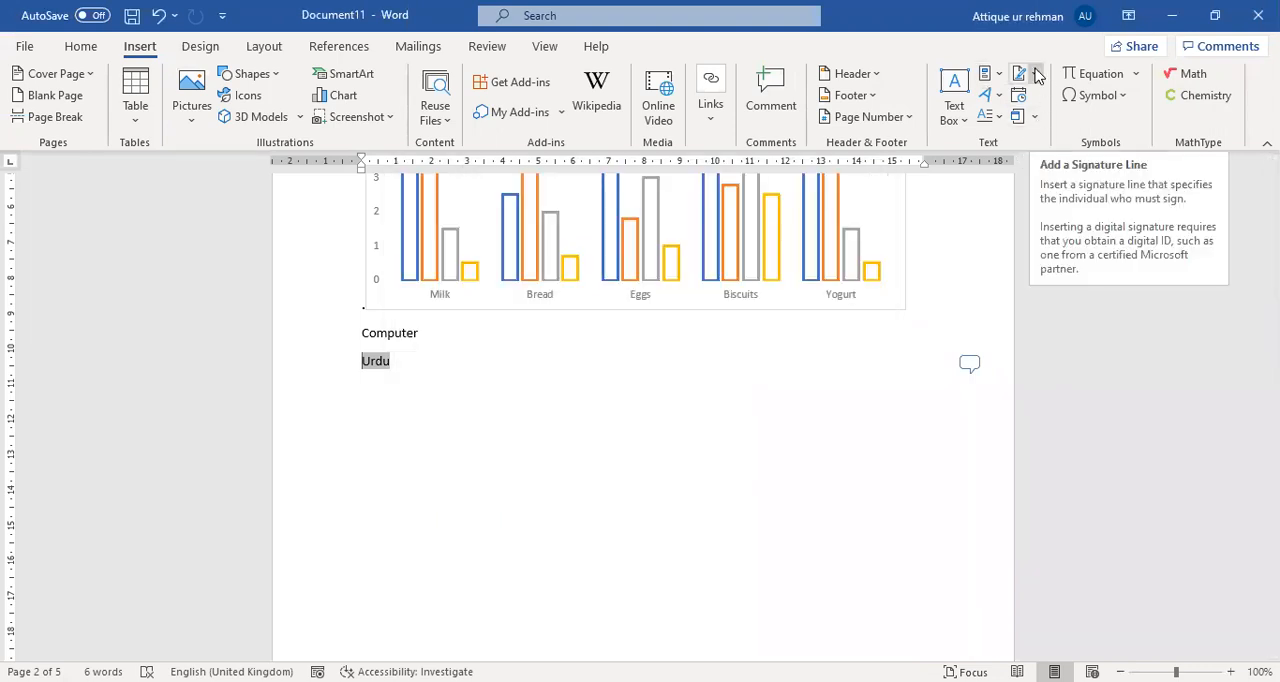
View the signature line options, and close them without adding a signature.
{"action": "left_click", "coordinate": [1037, 76]}
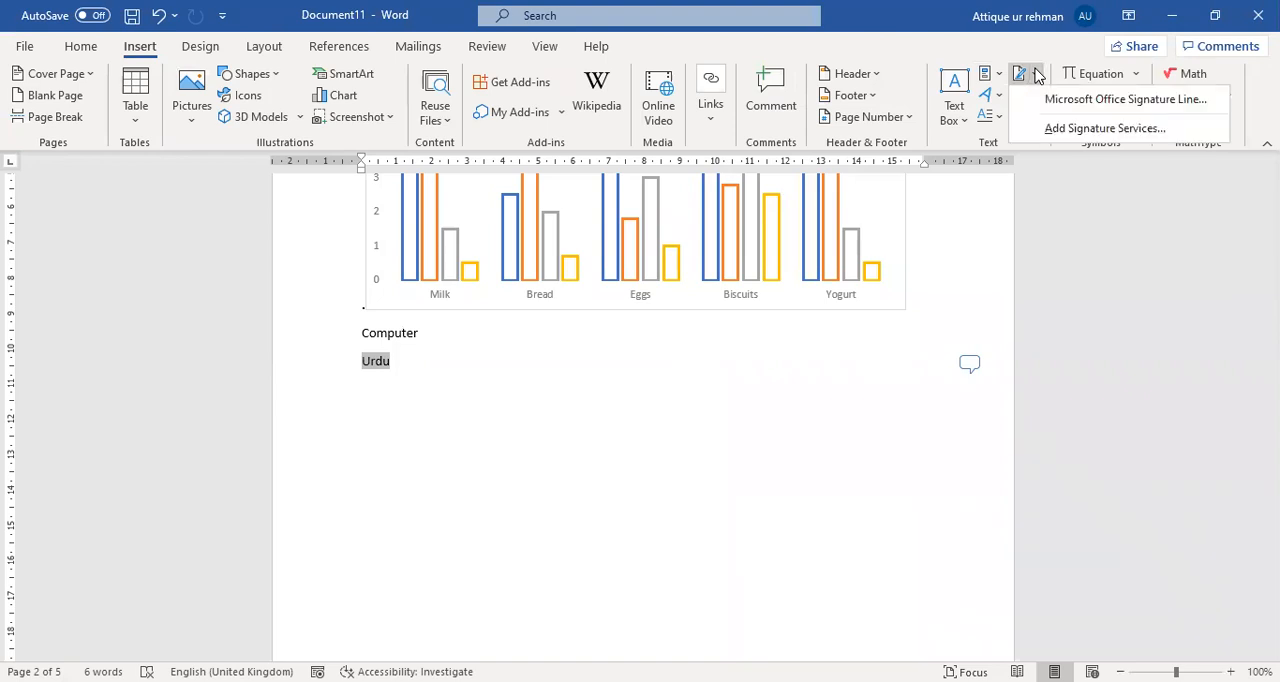
{"action": "left_click", "coordinate": [1037, 76]}
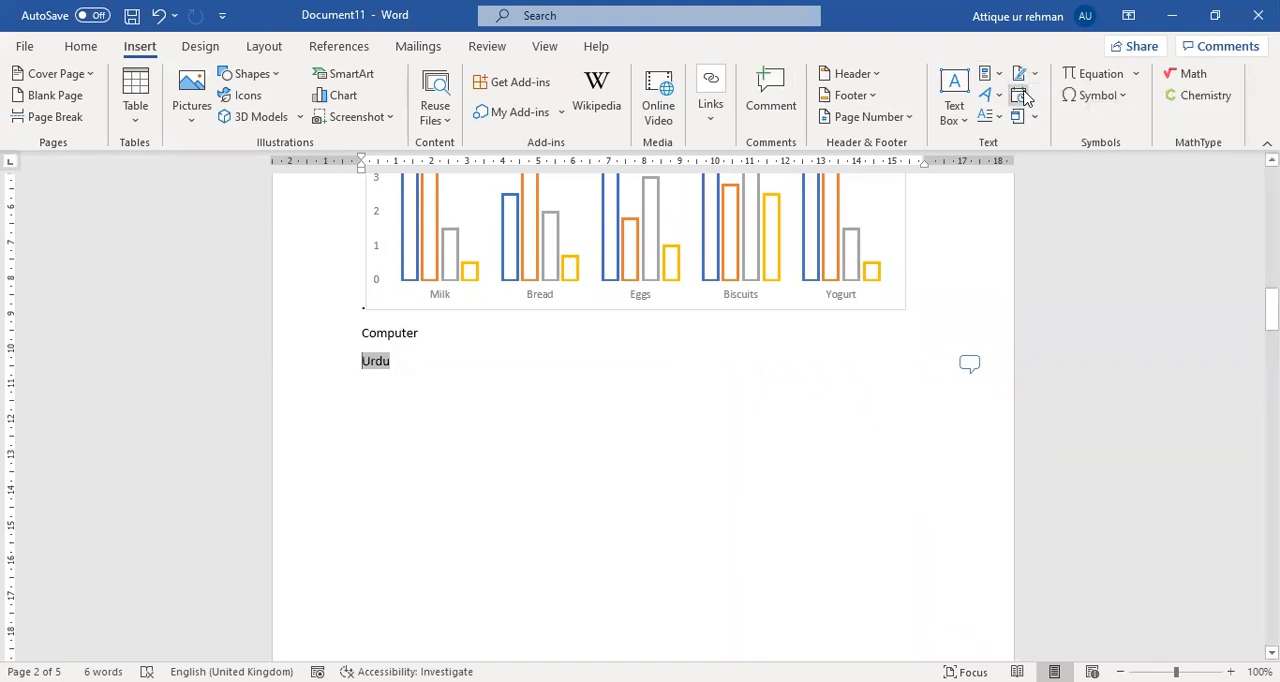
Insert the date in the 08/04/21 format directly before the word Urdu.
{"action": "left_click", "coordinate": [1019, 95]}
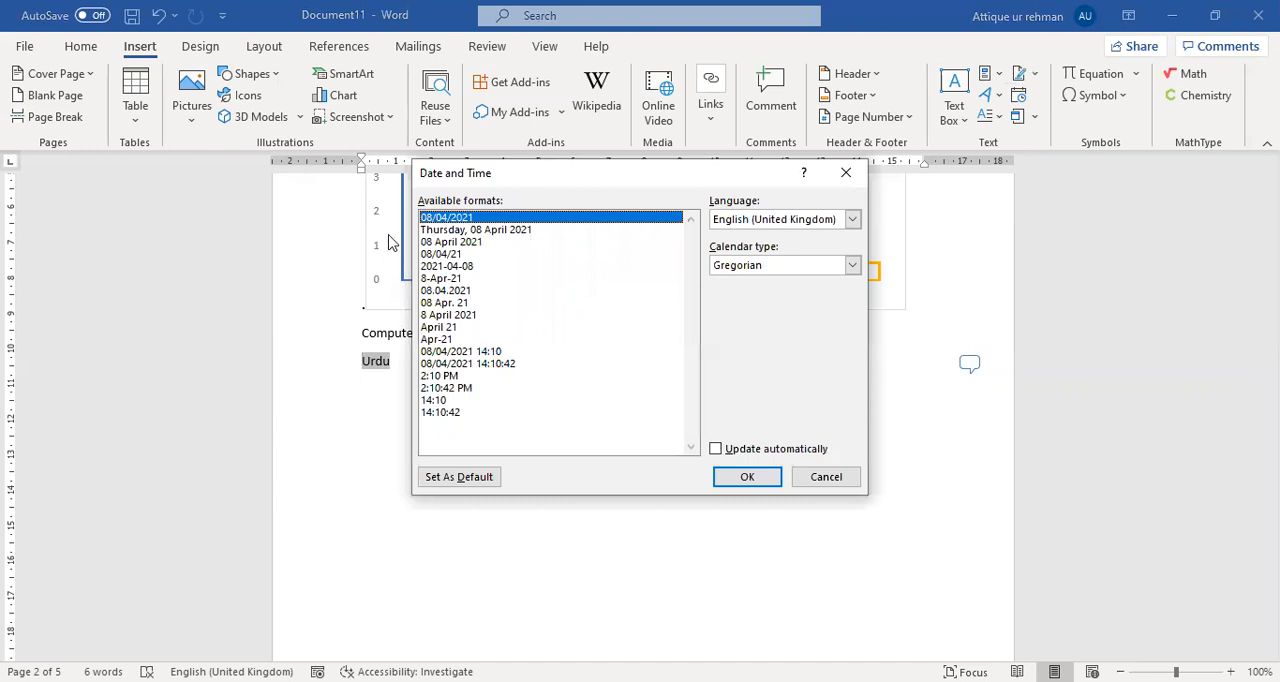
{"action": "left_click", "coordinate": [434, 254]}
{"action": "left_click", "coordinate": [752, 478]}
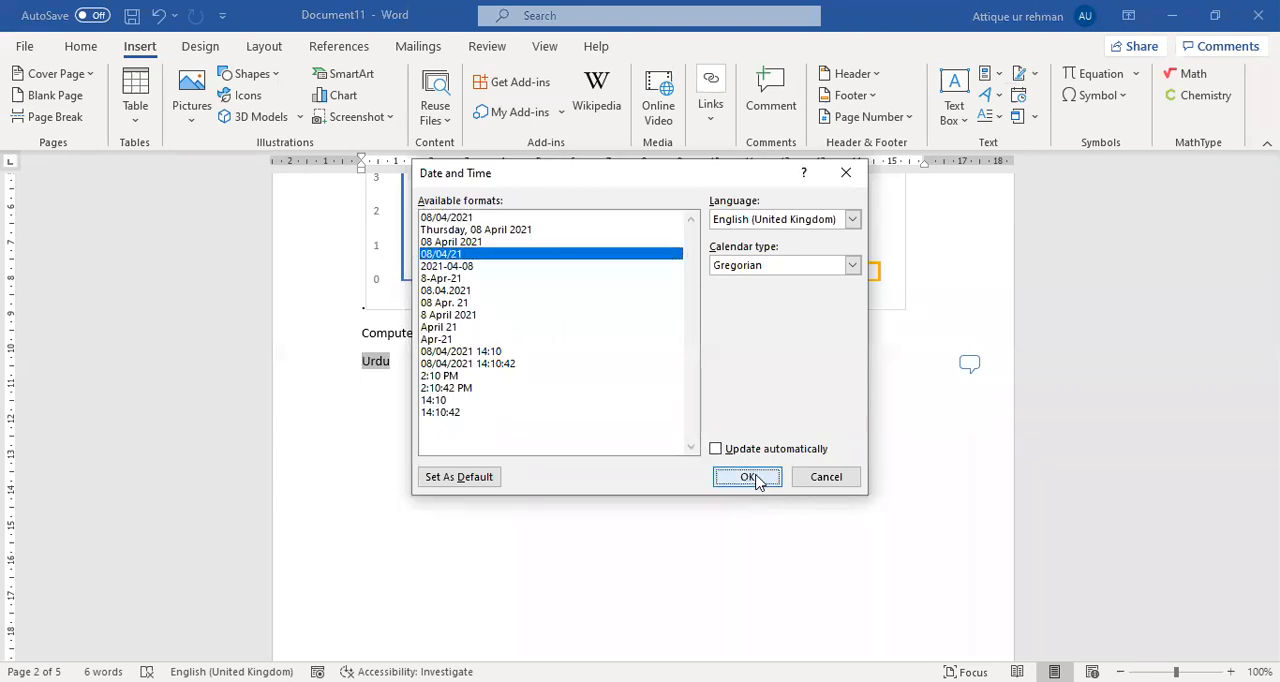
View the options for inserting an object or text from a file, and close them without choosing one.
{"action": "left_click", "coordinate": [1035, 117]}
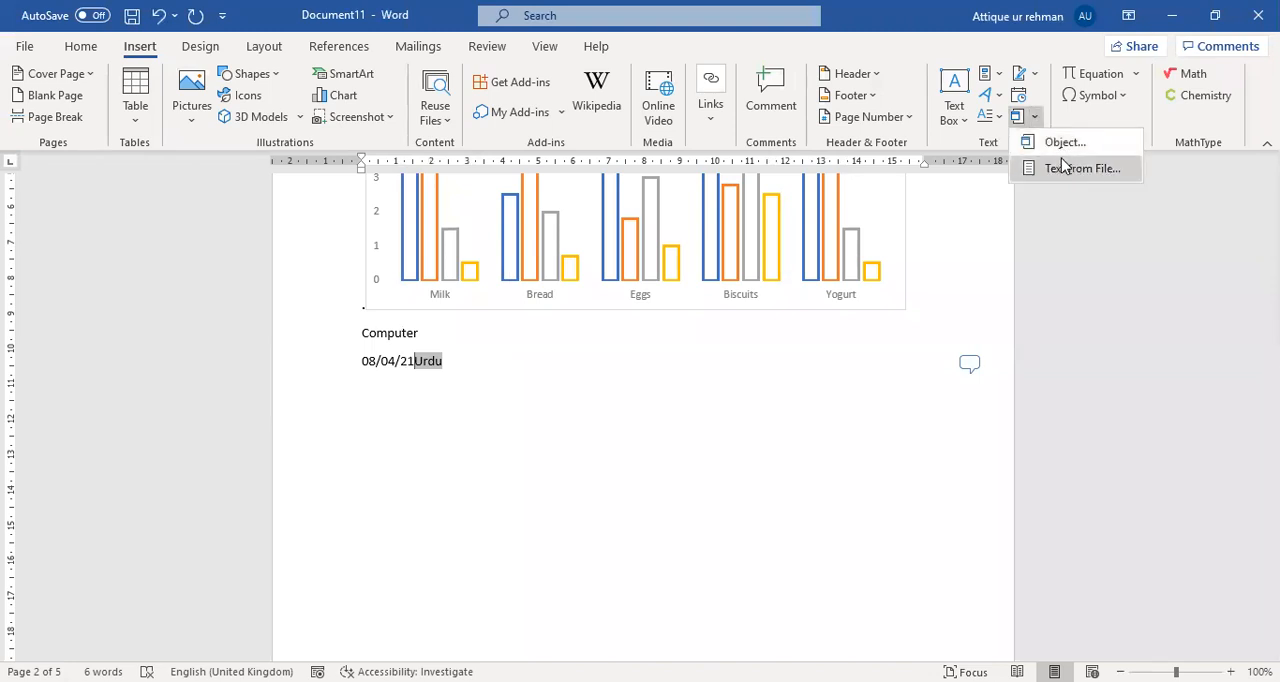
{"action": "left_click", "coordinate": [1103, 108]}
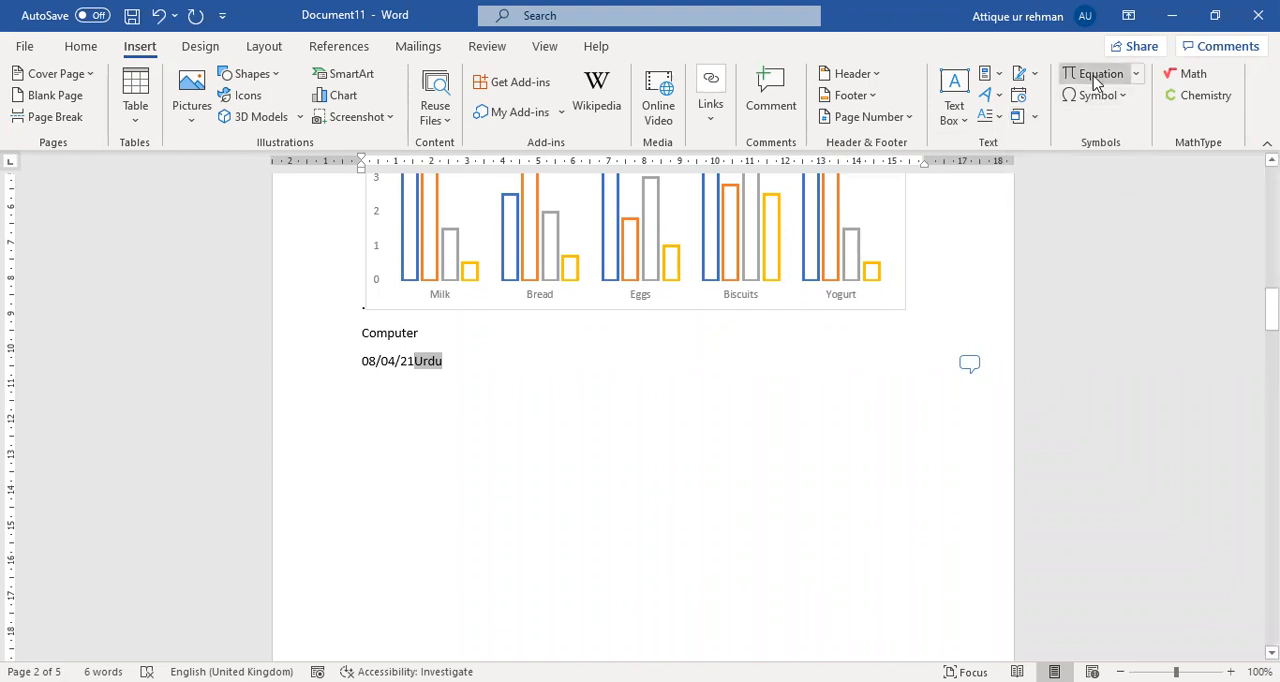